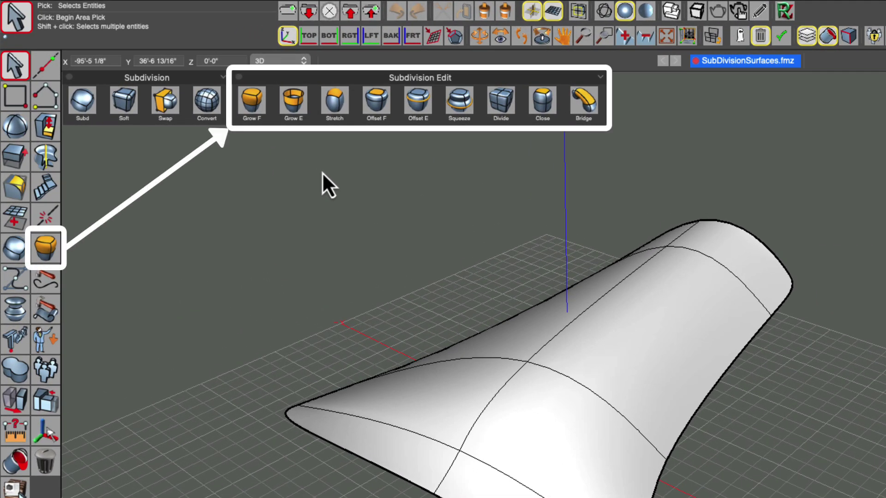
- Grow the large upper face of the subdivision surface outward by about 2'-6", slightly angling the new face's sides
left_click(255, 107)
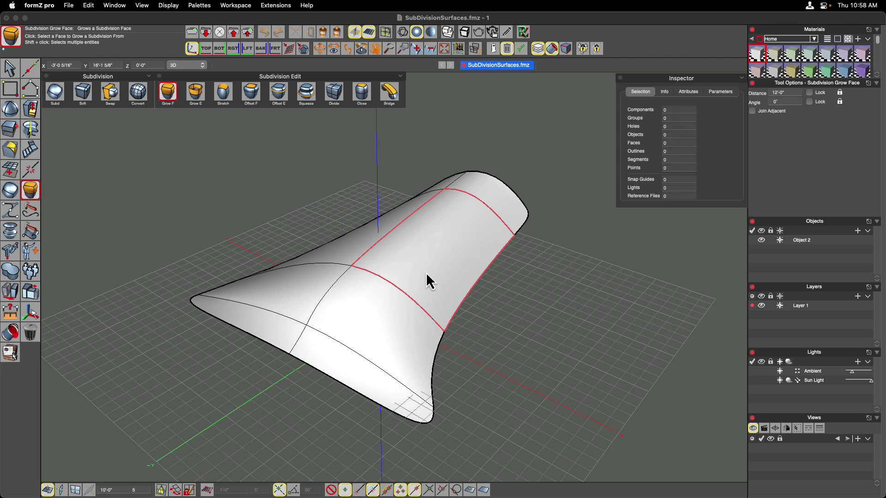
left_click(446, 260)
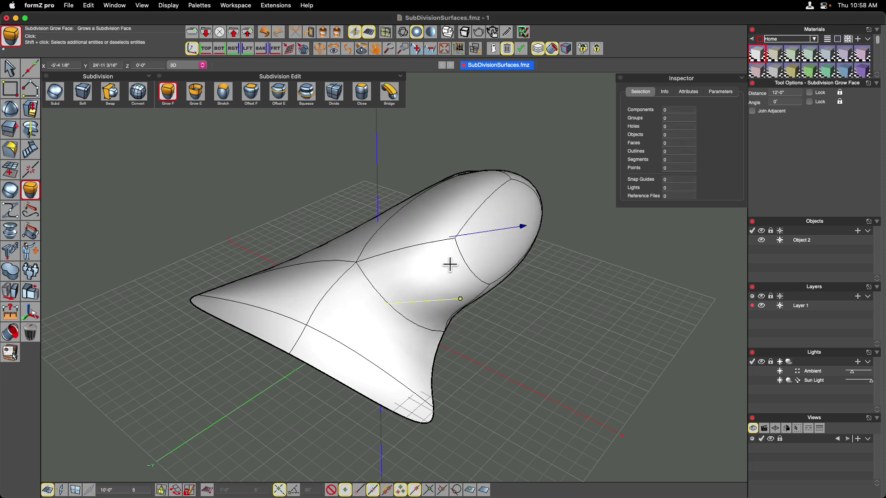
left_click(461, 299)
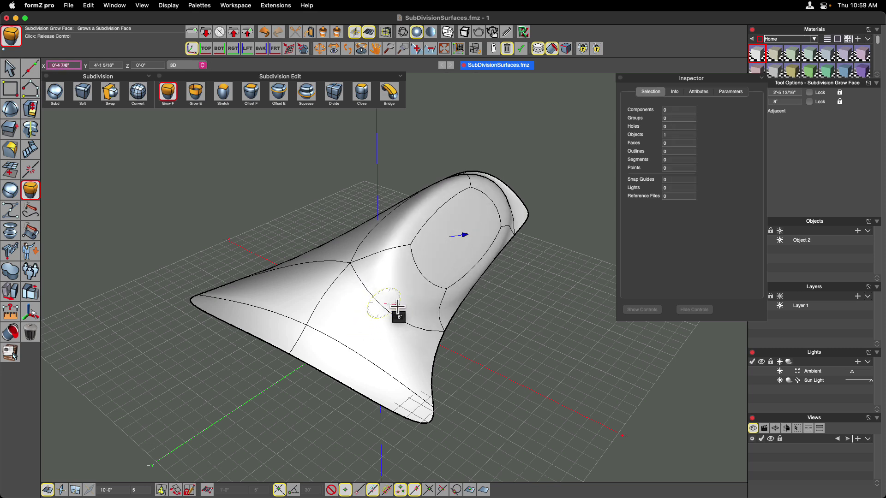
left_click(398, 307)
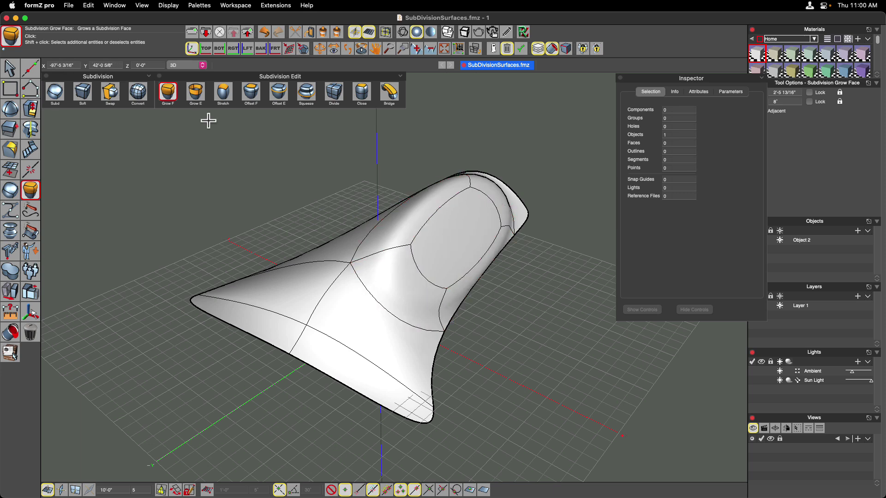
- Swap the main subdivision object to its faceted frame for inspection and swap it back to the smooth surface
left_click(113, 103)
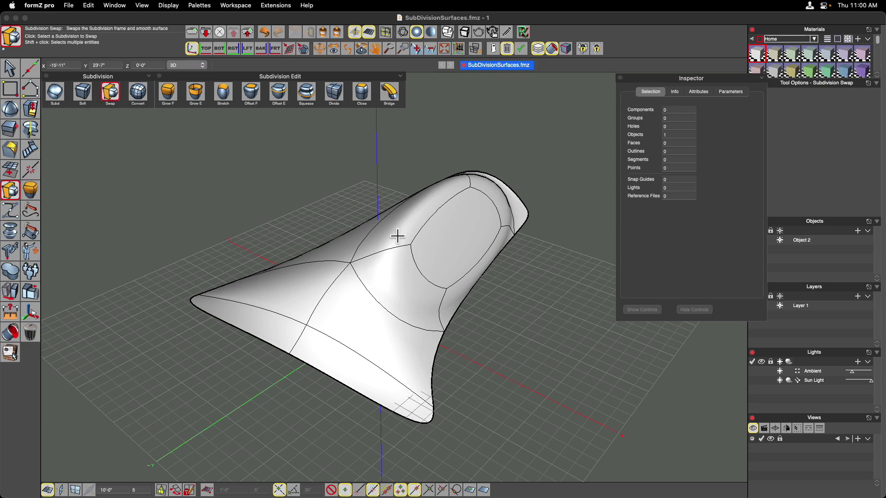
left_click(407, 251)
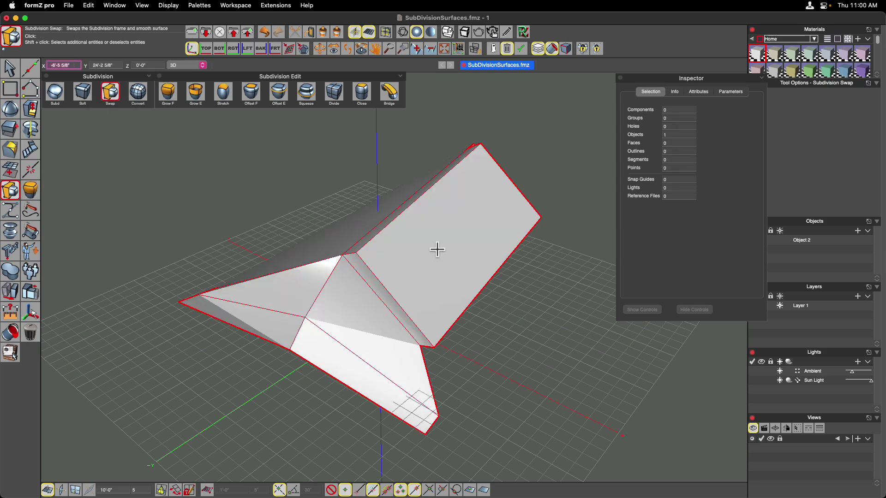
middle_click_drag(374, 296, 475, 295)
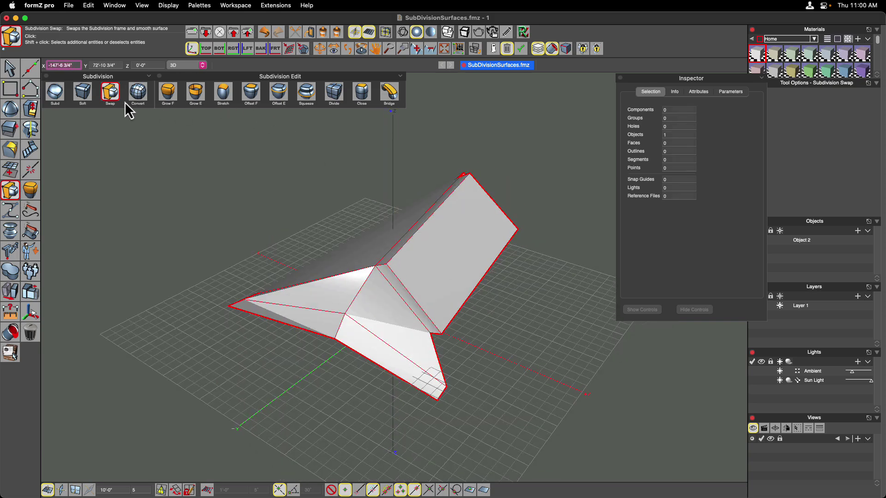
left_click(427, 268)
middle_click_drag(427, 267, 424, 263)
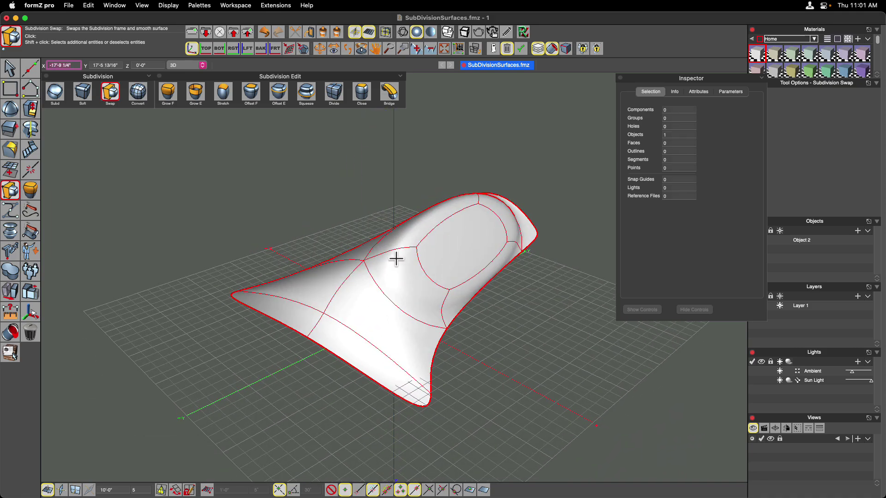
- Show the controls of the main subdivision surface to examine its control points, and hide them again
right_click(379, 275)
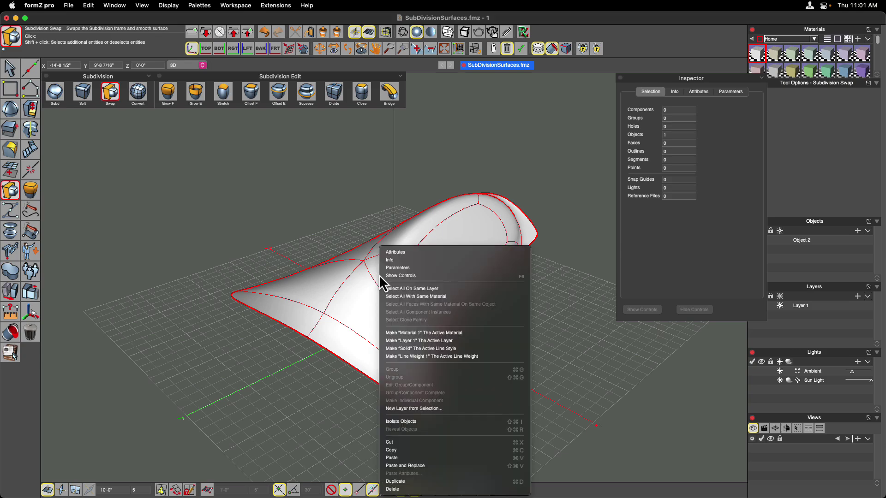
left_click(396, 276)
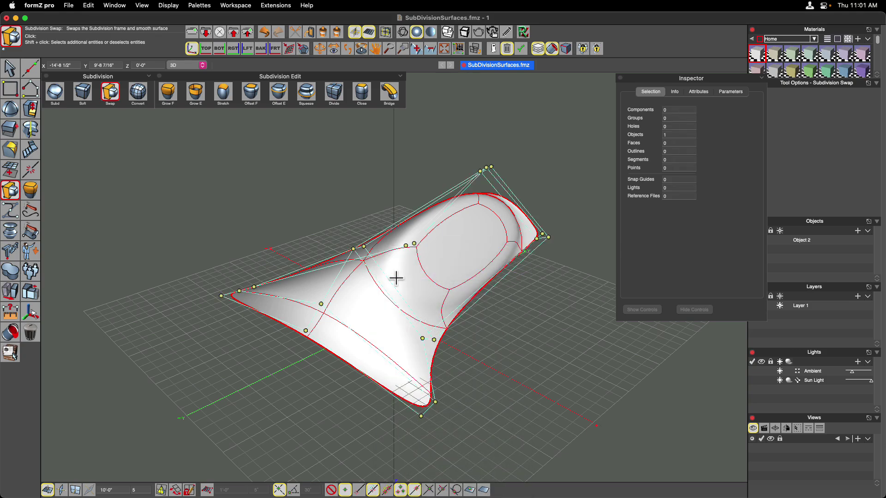
middle_click_drag(396, 277, 395, 278)
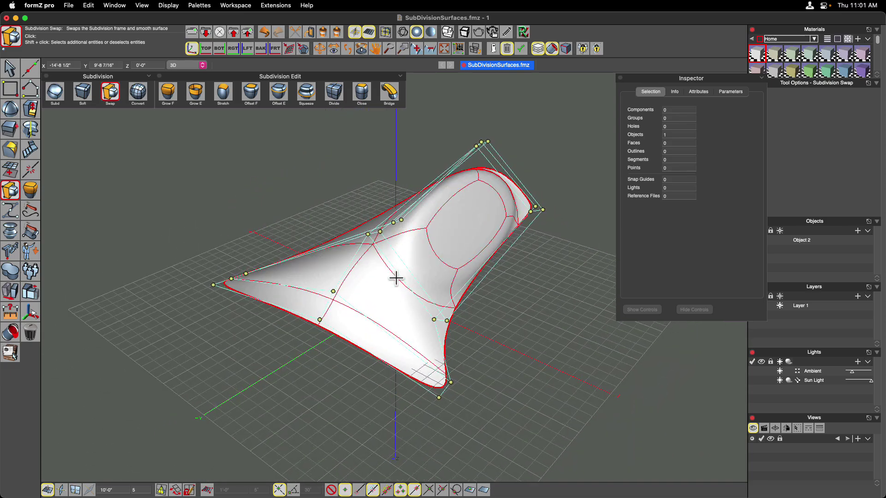
right_click(413, 261)
left_click(426, 296)
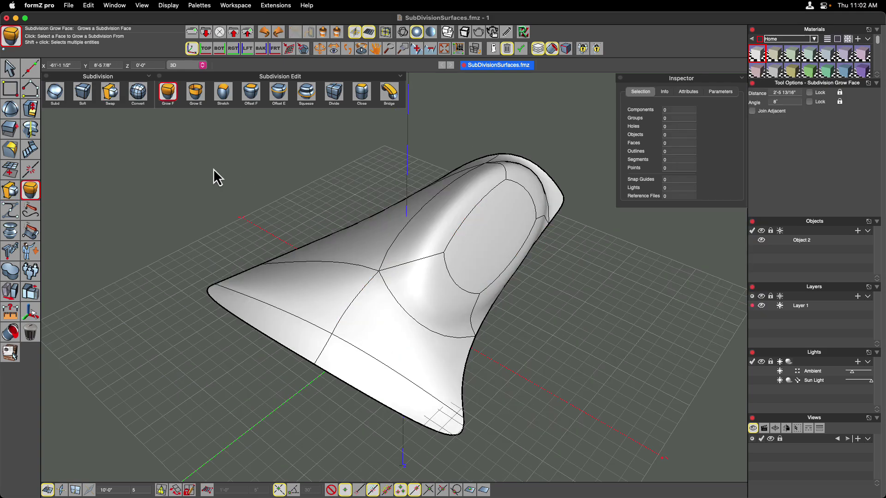
- Draw a rectangle of about 10'-2" by 12'-2" on the ground plane beside the subdivision surface
middle_click_drag(213, 168, 200, 158)
left_click(11, 94)
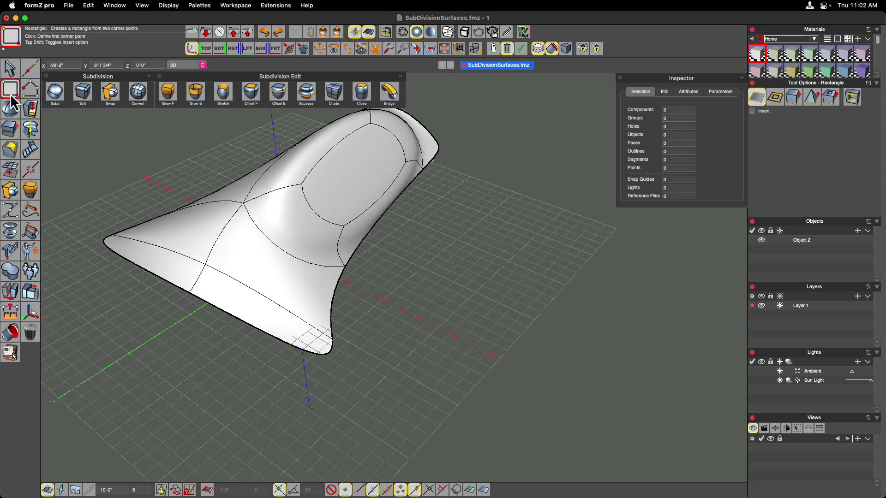
left_click(456, 263)
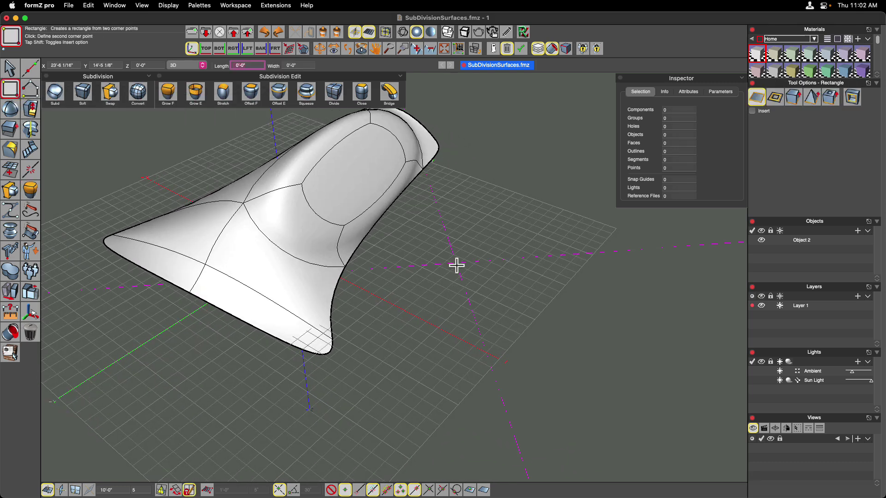
left_click(468, 330)
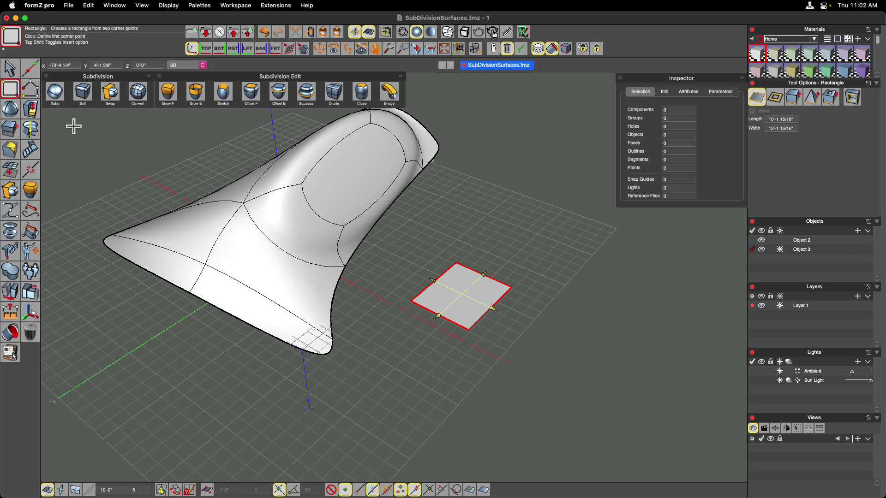
- Create a subdivision surface from the new rectangle and deselect it
left_click(56, 93)
left_click(488, 304)
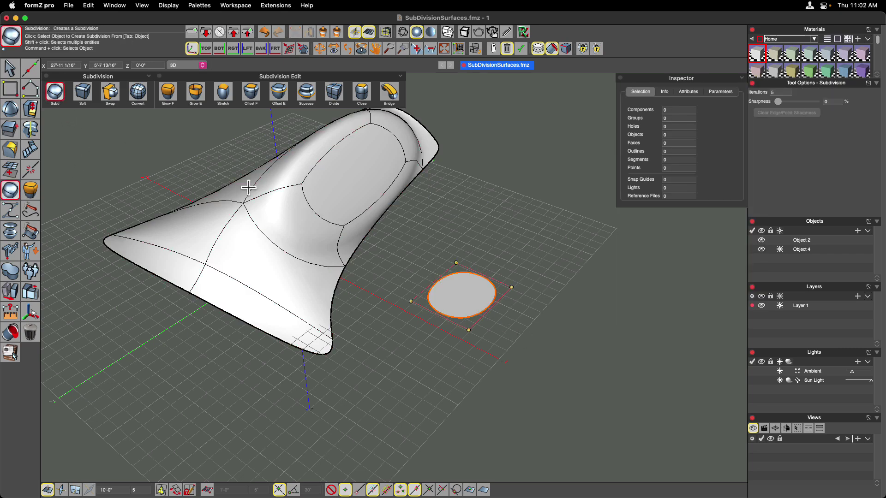
left_click(9, 68)
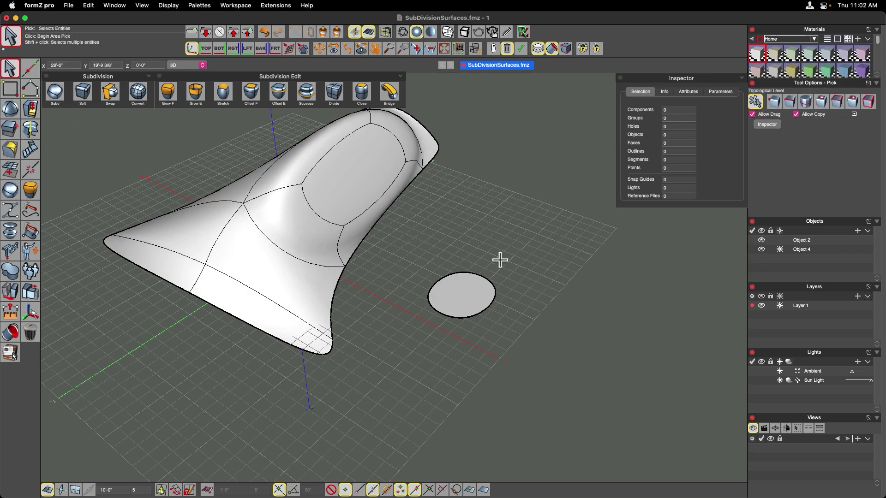
scroll(445, 281, "up", 5)
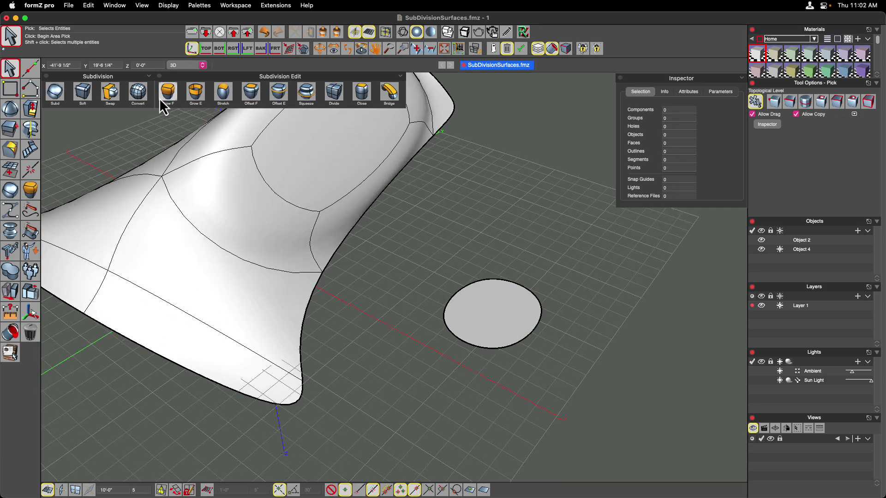
- Grow the flat round subdivision's face upward by about 9'-4" with the sides flaring outward at about 47°
left_click(167, 94)
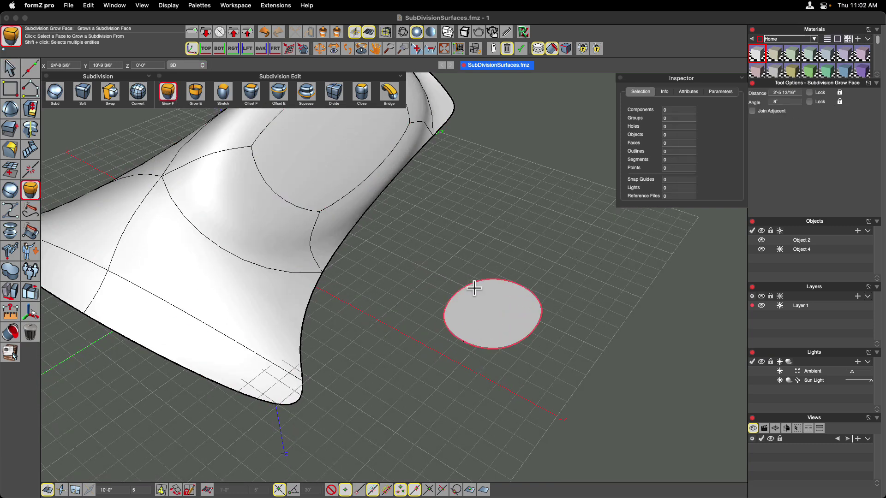
left_click(491, 315)
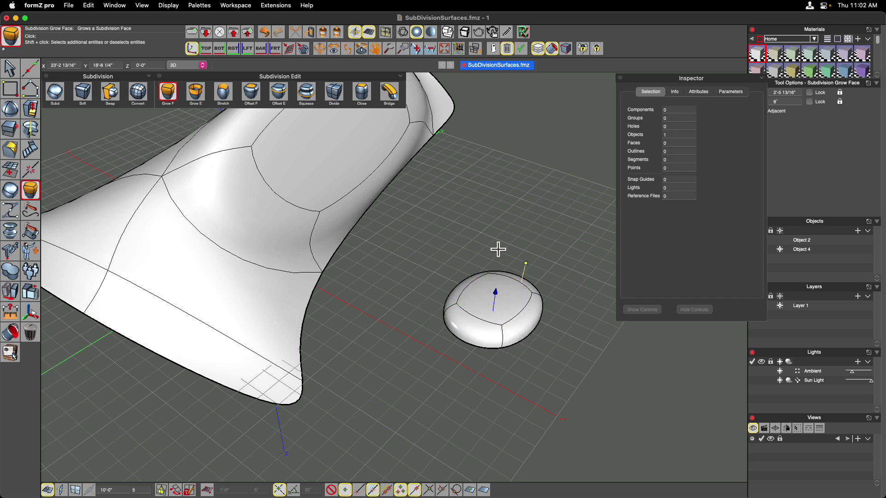
middle_click_drag(499, 283, 457, 290)
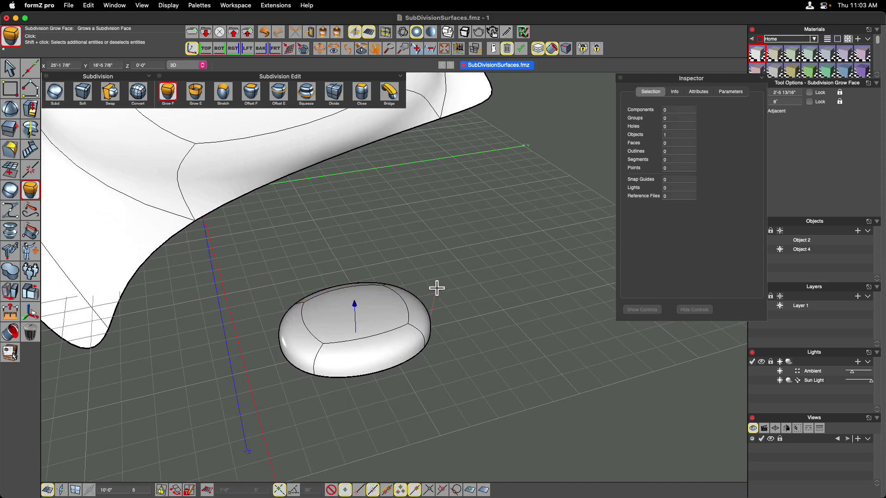
left_click(436, 288)
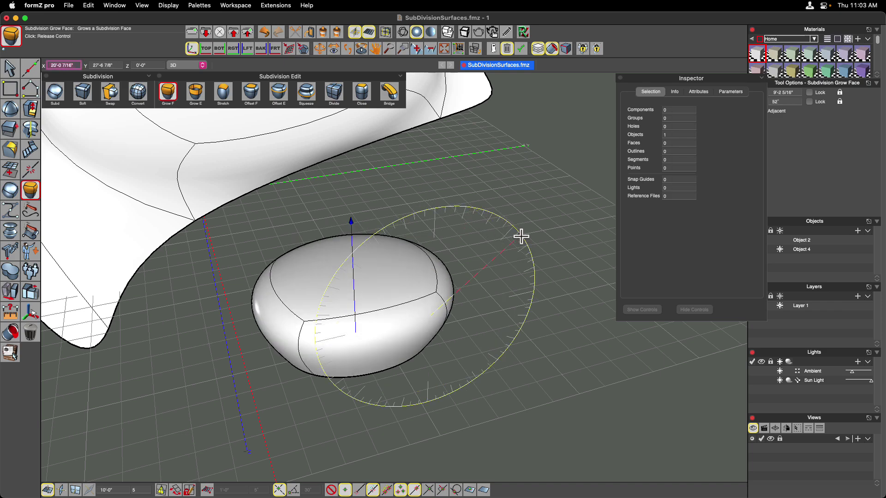
left_click(516, 228)
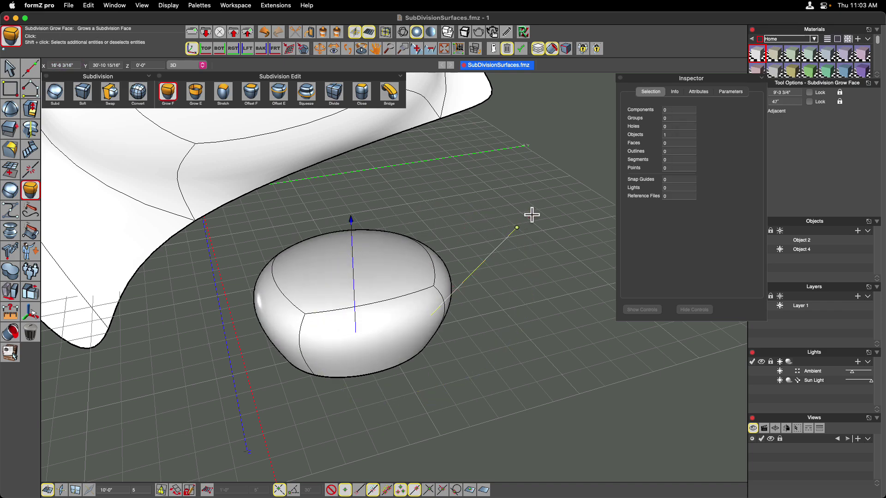
scroll(532, 214, "down", 2)
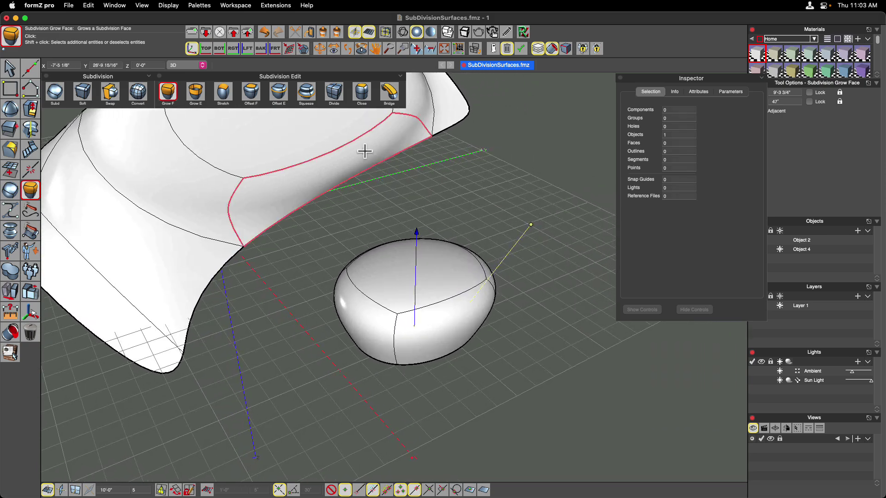
- Swap the small grown object to its faceted frame, examine it from above and below, and swap it back to smooth
left_click(109, 91)
left_click(364, 271)
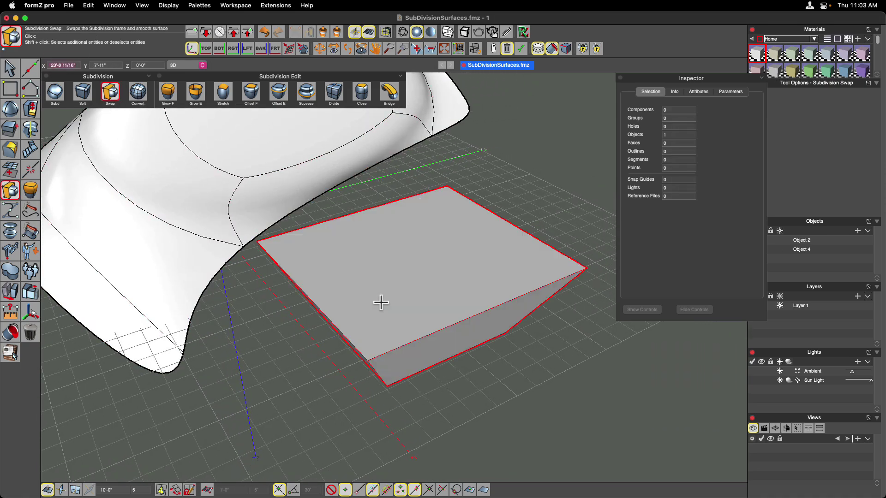
scroll(380, 301, "left", 6)
scroll(381, 303, "down", 3)
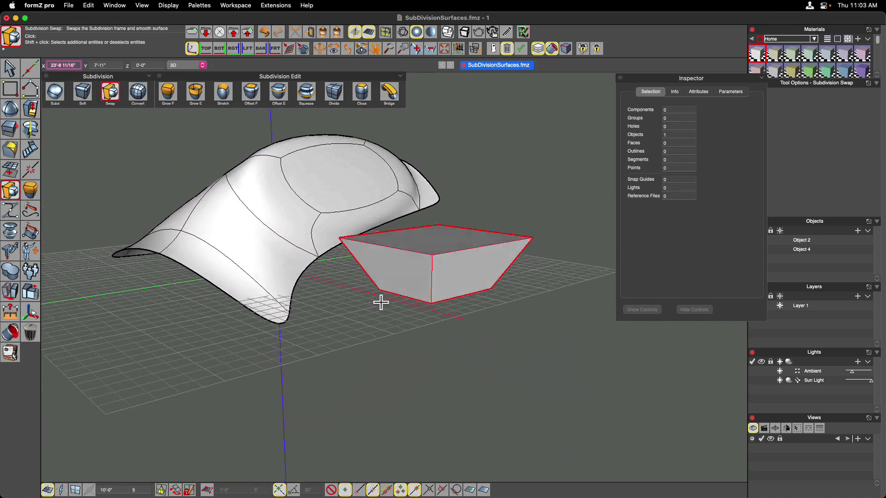
scroll(508, 246, "down", 2)
scroll(508, 247, "up", 8)
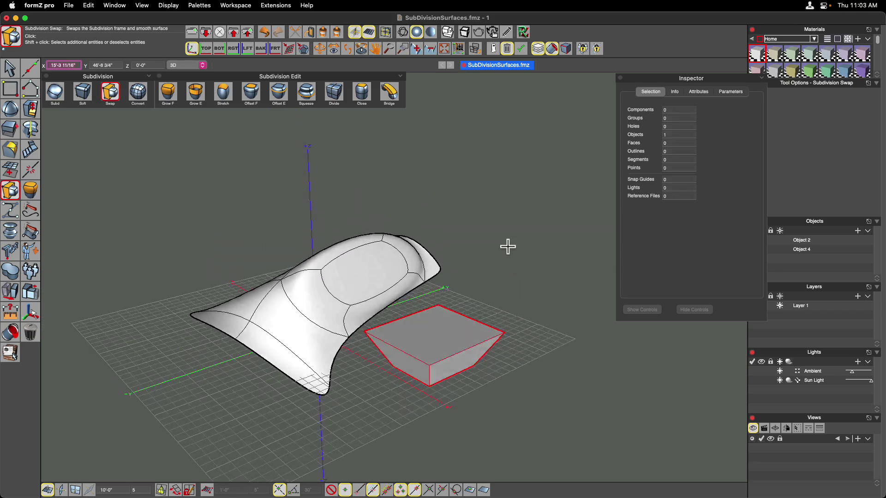
scroll(507, 246, "down", 5)
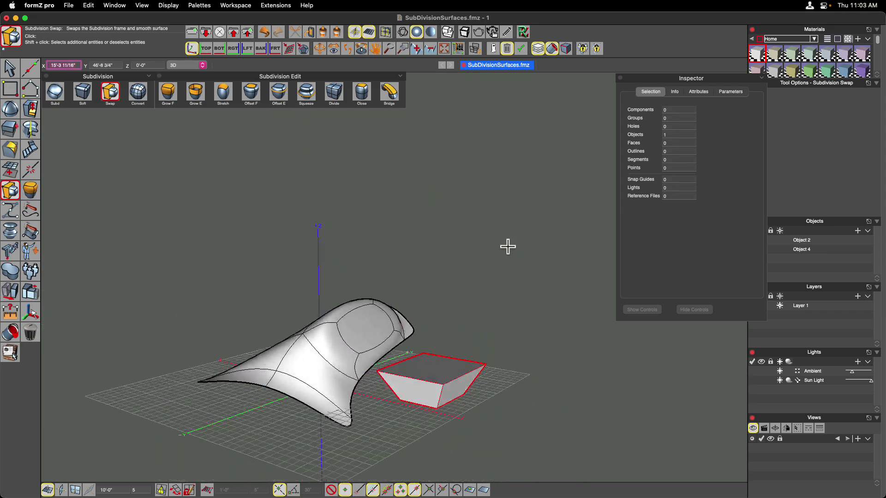
scroll(507, 246, "up", 5)
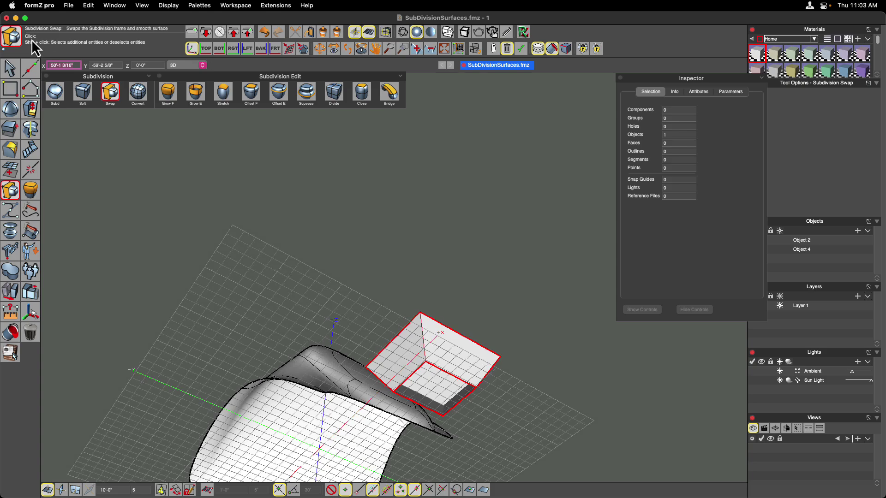
left_click(501, 294)
scroll(501, 294, "up", 3)
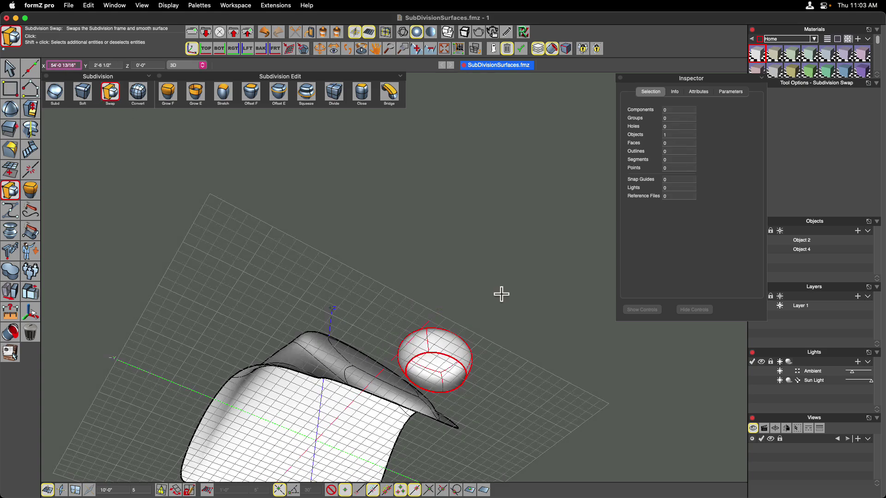
scroll(501, 294, "up", 3)
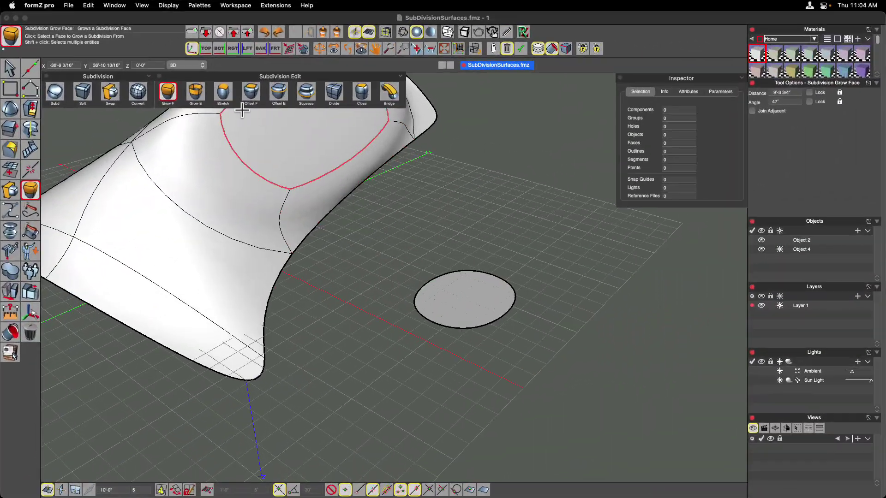
- Try growing the flat round subdivision's outer edges by 4'-0" at 0° with Sequence enabled, and undo the growth
left_click(195, 94)
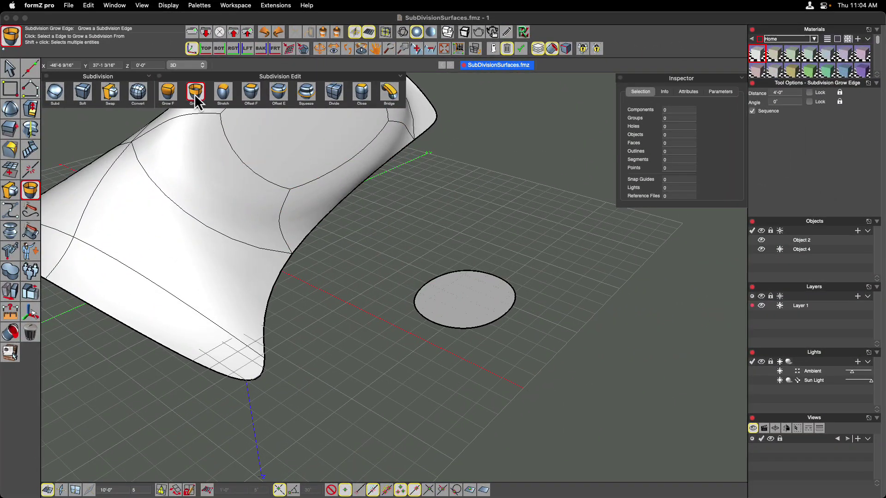
left_click(412, 198)
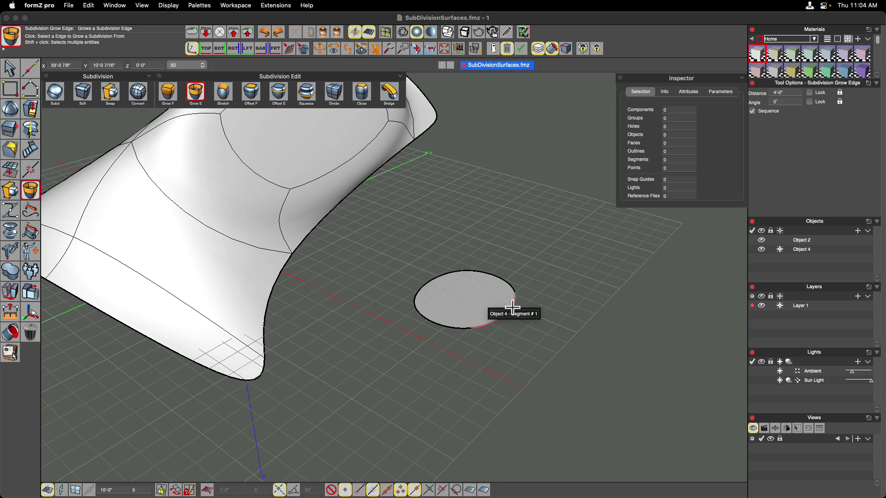
left_click(512, 307)
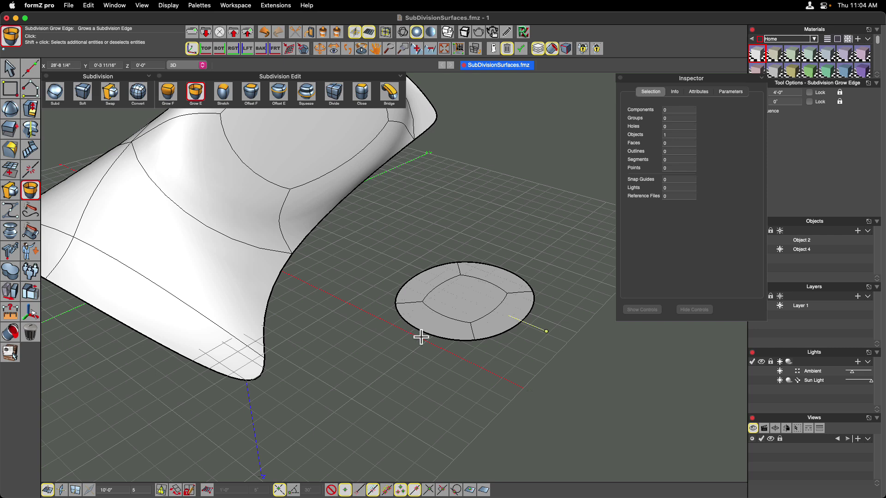
key("super+z")
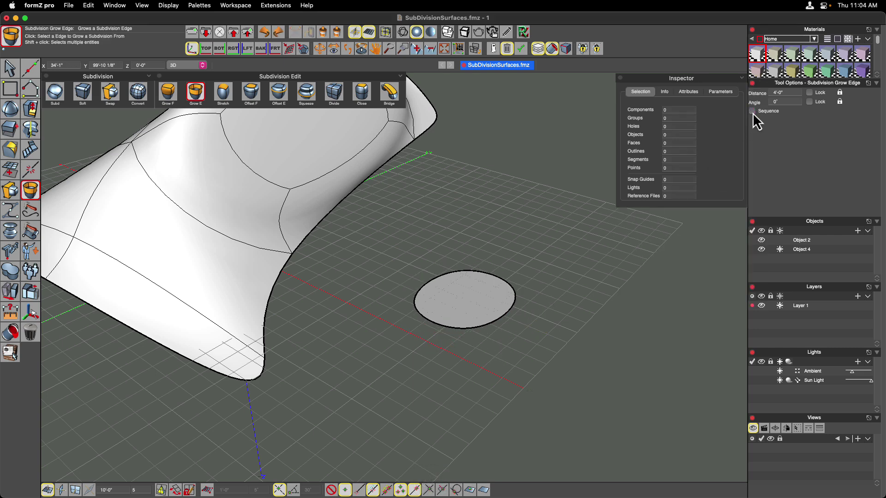
- Grow a single edge of the flat round subdivision outward without Sequence and rotate the new face up over the disc
left_click(506, 313)
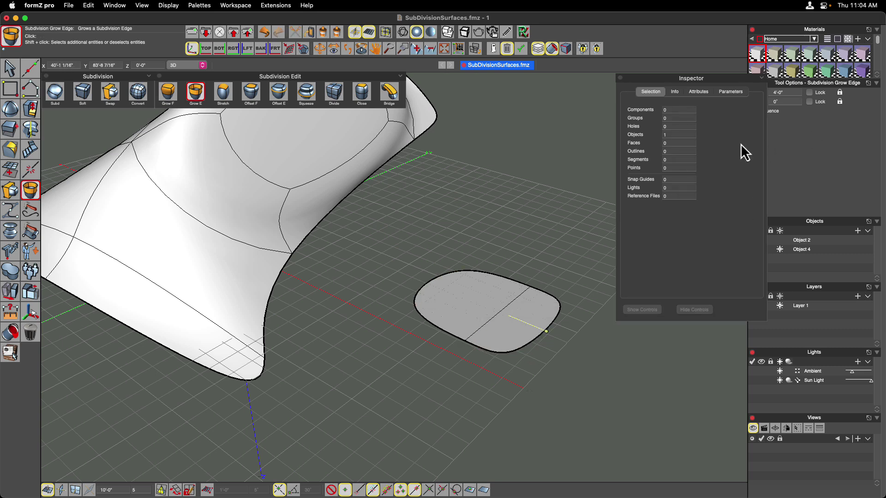
left_click(549, 332)
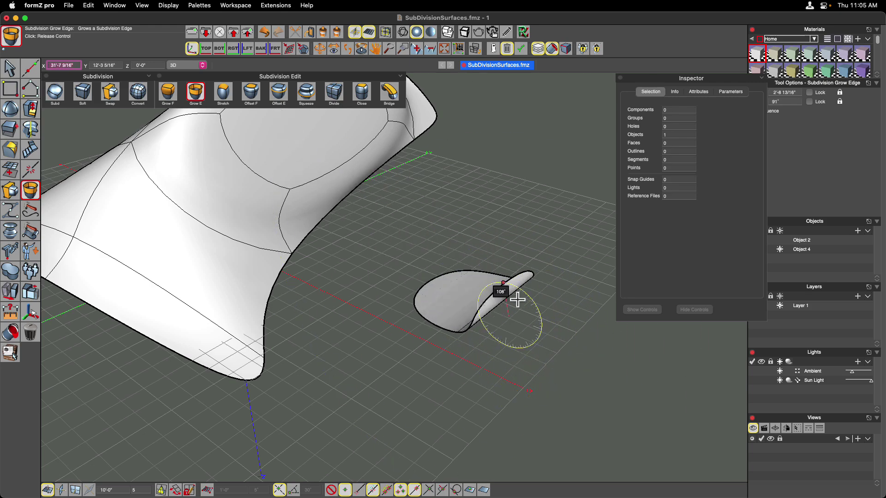
left_click(459, 232)
left_click(452, 250)
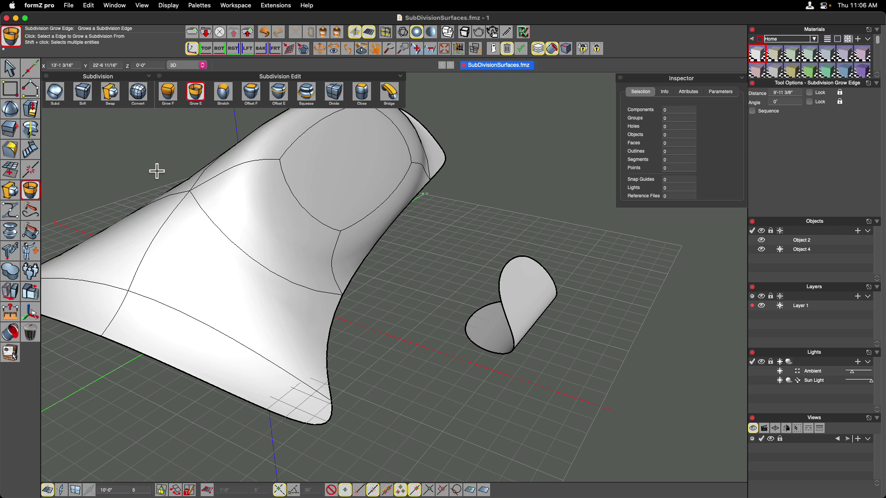
- Draw a rectangular block with dynamic height on the grid beside the folded surface
left_click(10, 87)
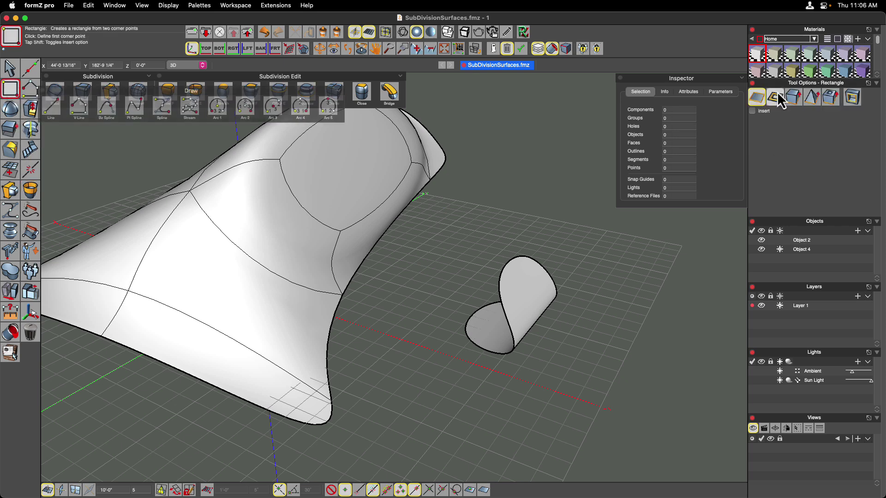
left_click(789, 99)
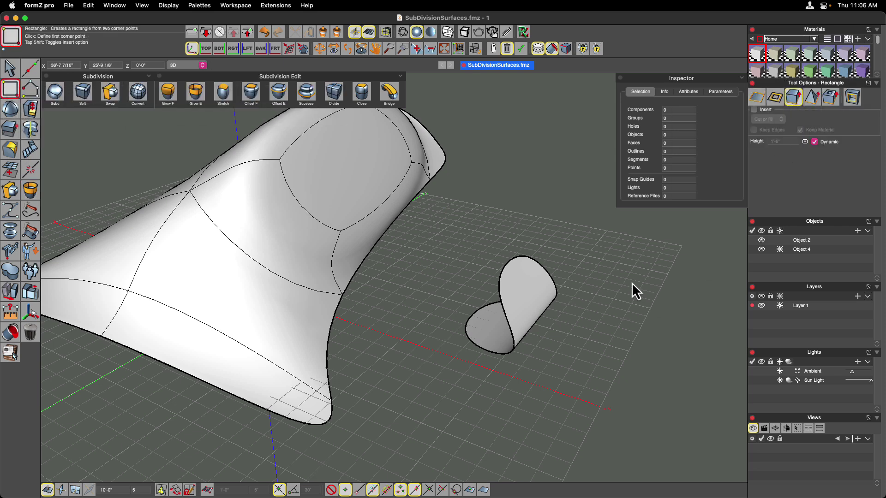
left_click(584, 321)
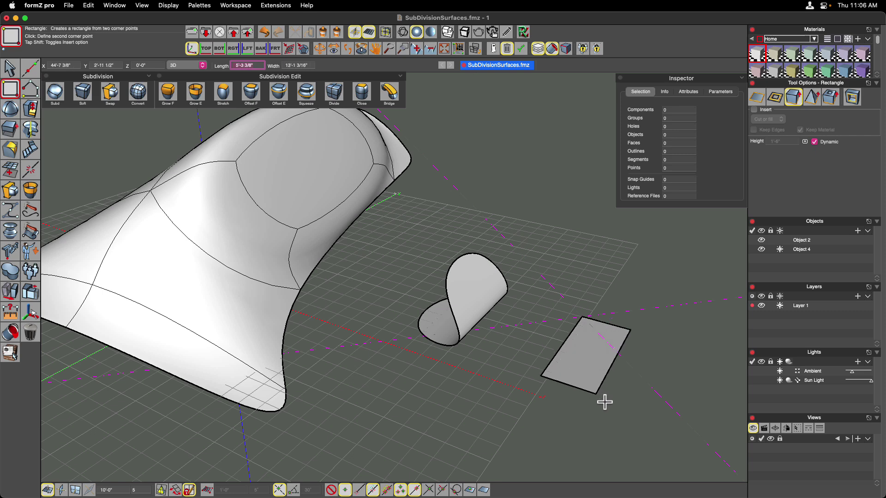
left_click(637, 412)
left_click(641, 313)
- Create a subdivision surface from the new block with 5 iterations and 0% sharpness
middle_click_drag(535, 322, 369, 323)
key("space")
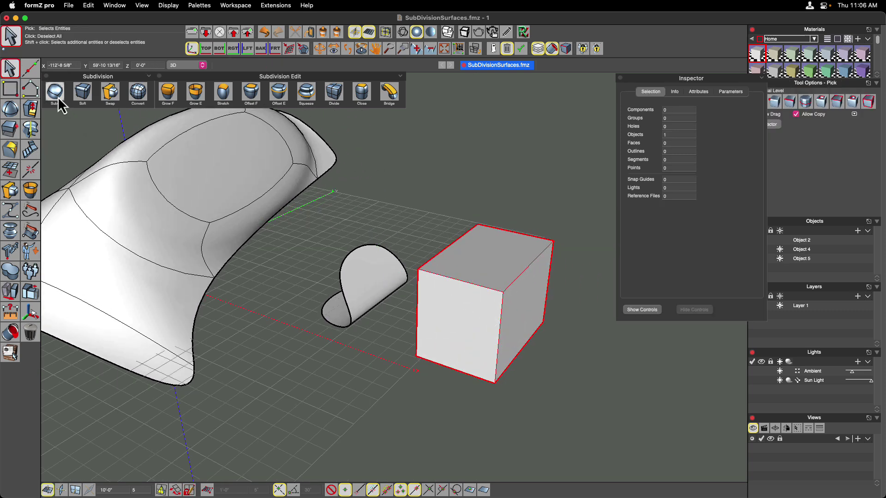
left_click(59, 99)
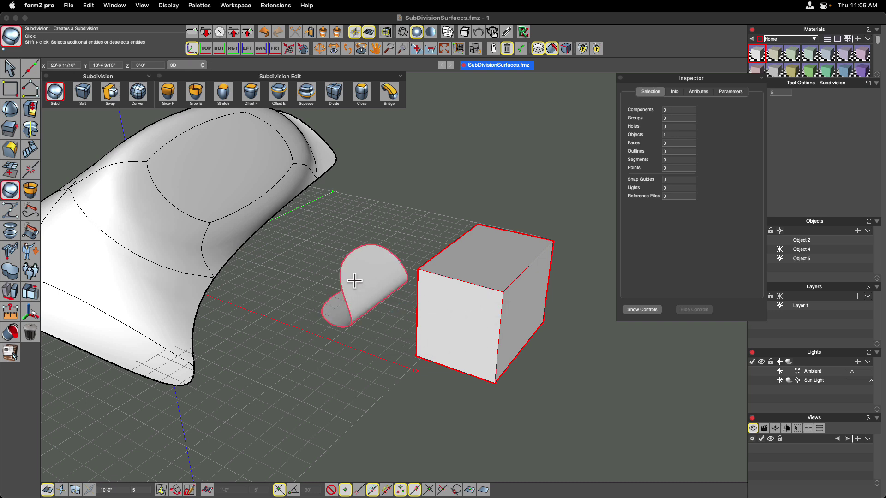
left_click(484, 301)
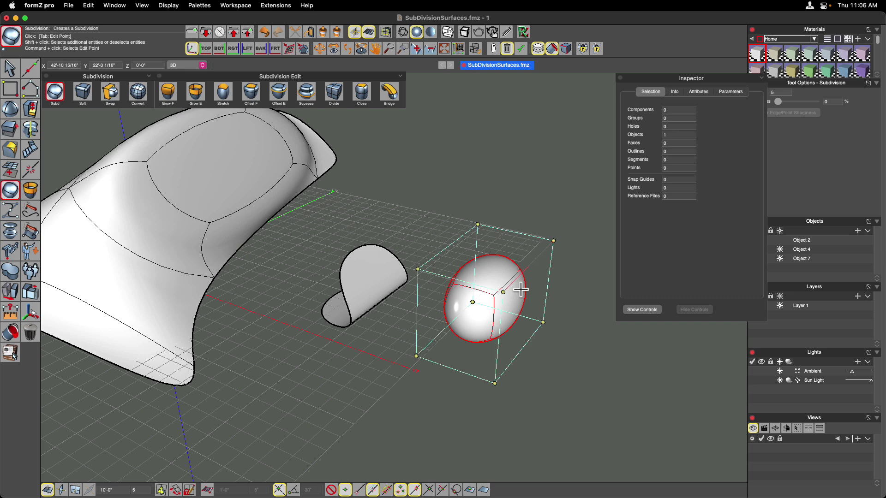
left_click_drag(778, 102, 757, 105)
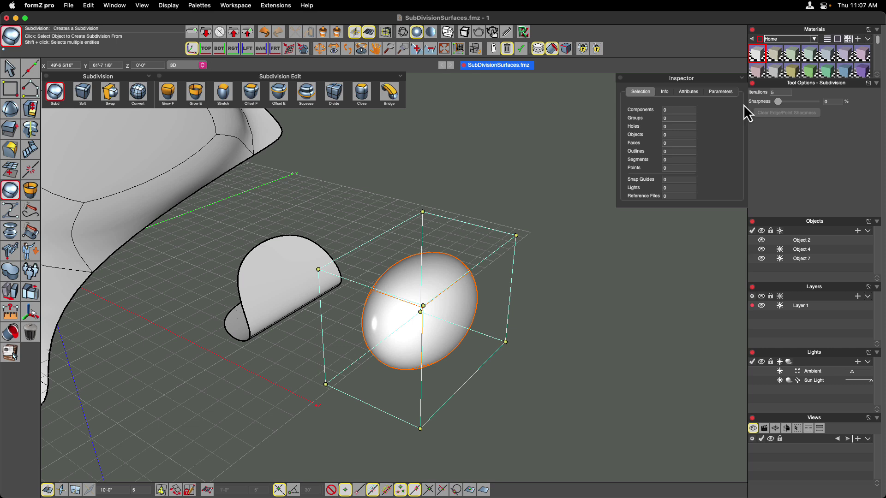
- Set the new subdivision's iterations to 3 while viewing it in wireframe, and return to the shaded display
left_click(772, 92)
left_click(400, 32)
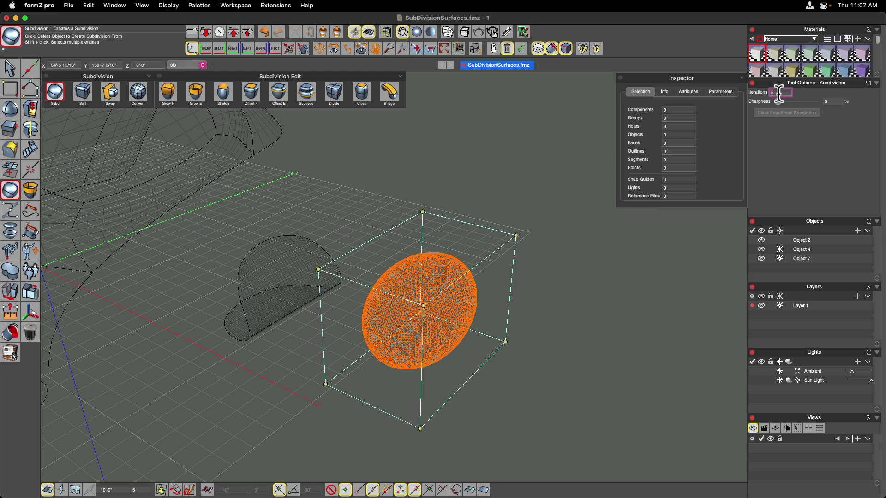
key("BackSpace")
type("3")
key("Return")
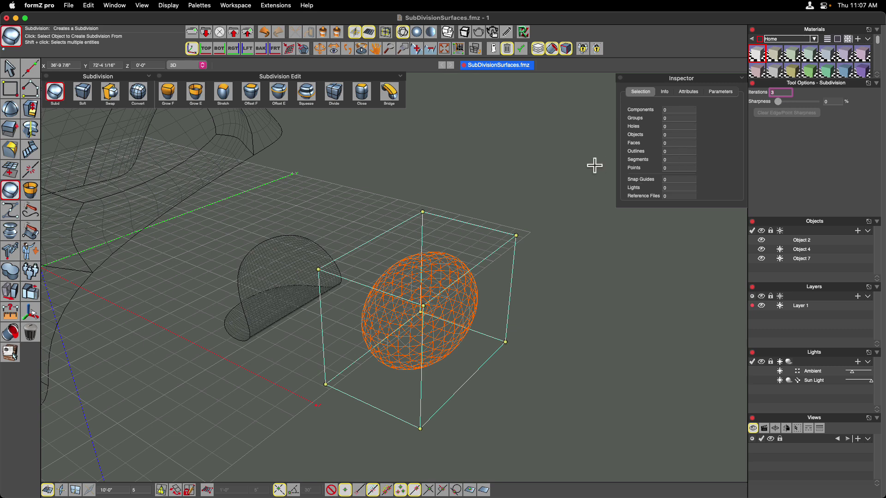
left_click(416, 33)
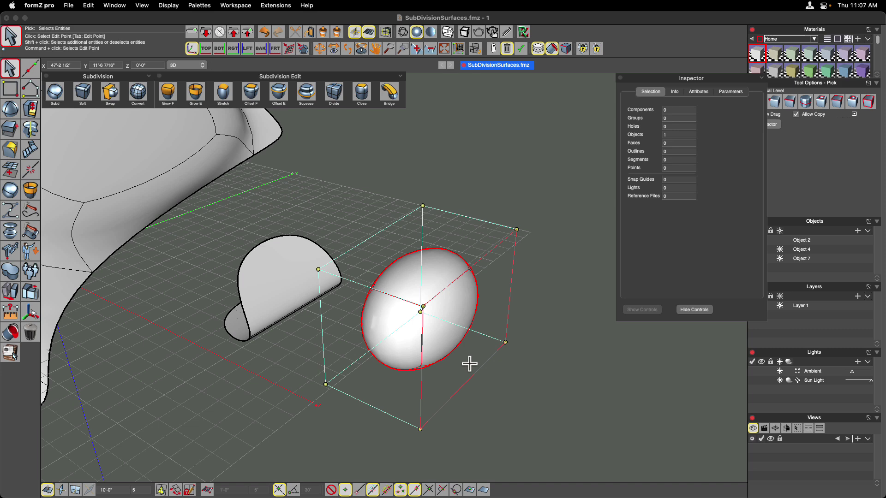
- Reshape the ellipsoid through its control cage, moving the side face out about 4'-10", pulling a vertical edge outward and raising its upper corner
left_click_drag(470, 364, 524, 388)
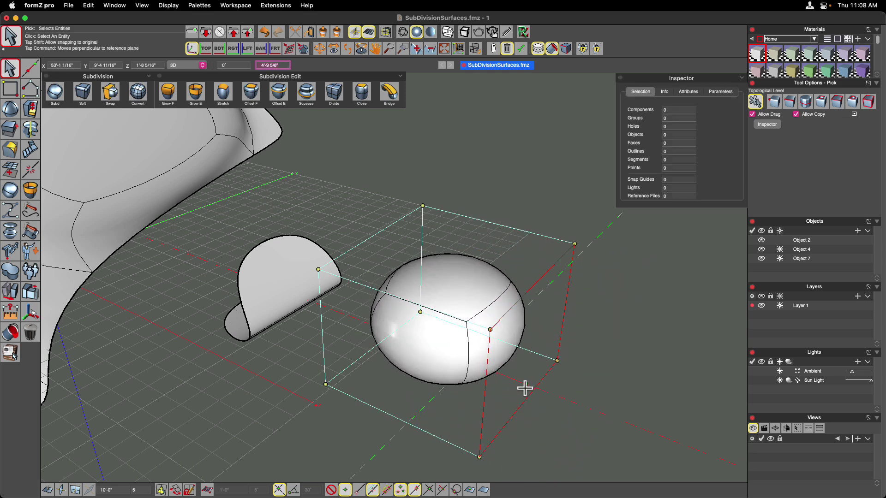
left_click(493, 248)
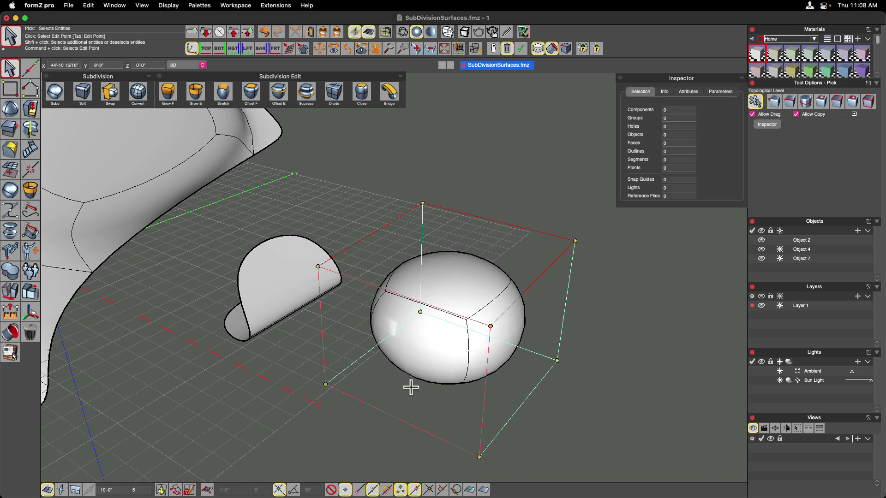
left_click_drag(563, 316, 625, 340)
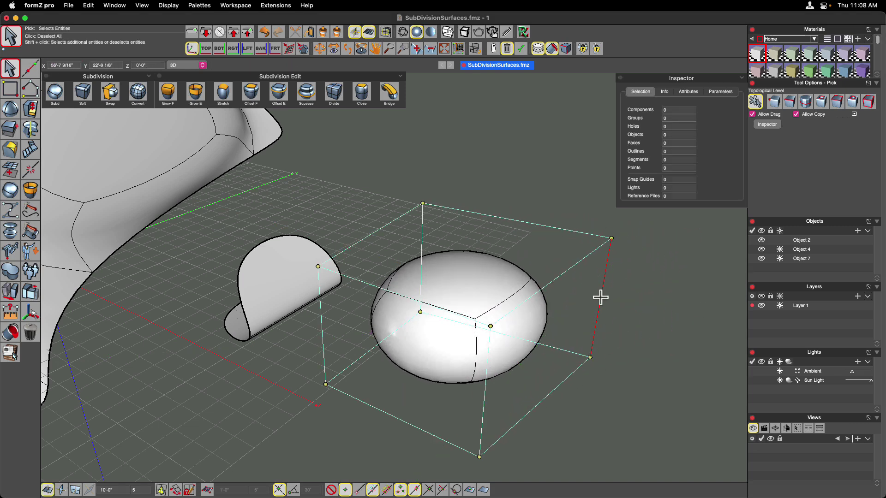
left_click_drag(612, 236, 580, 172)
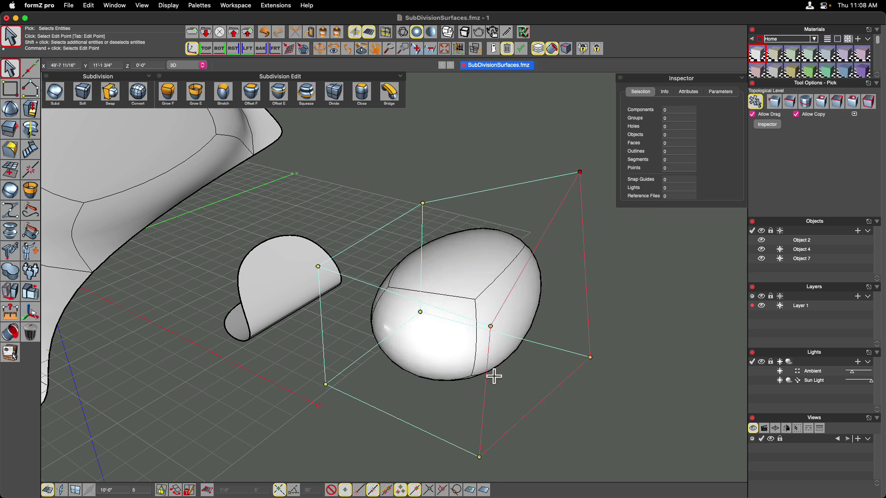
- Deselect the control point and hide the controls of the reshaped ellipsoid
left_click(585, 388)
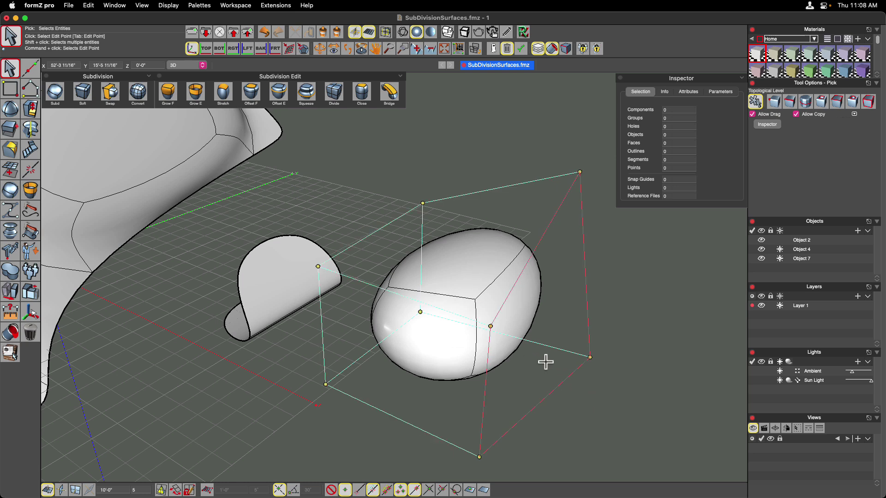
right_click(533, 335)
left_click(547, 356)
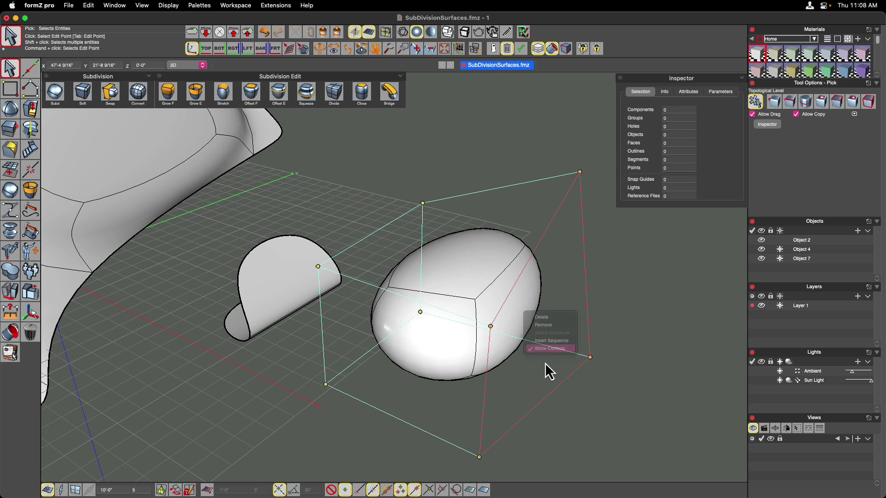
- Stretch the ellipsoid's top face upward by about 3'-11" and scale it to about 1.22 in X and Y
left_click(226, 95)
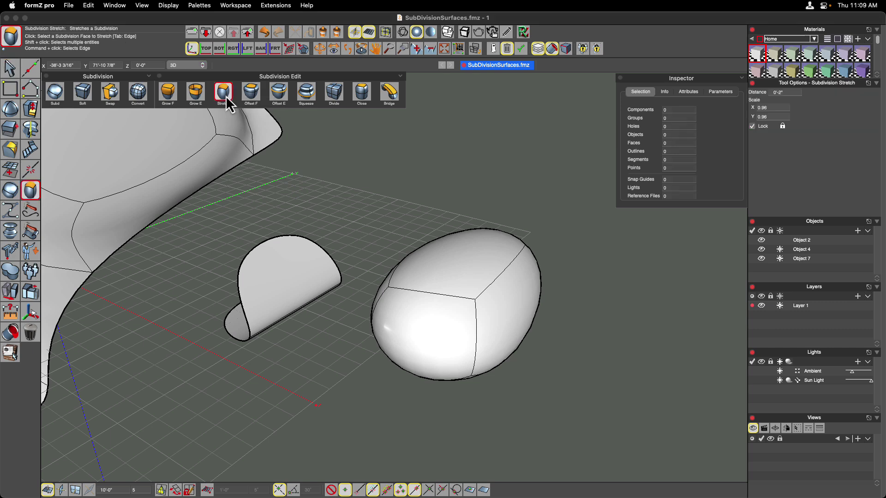
left_click(452, 261)
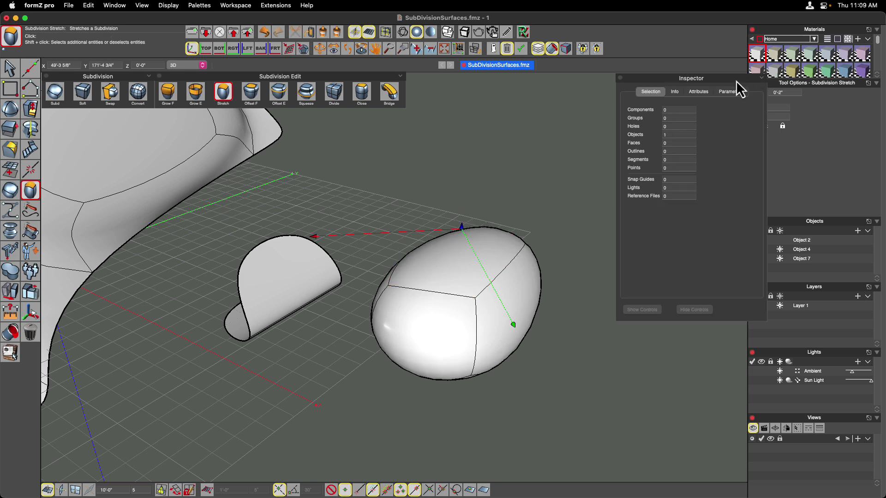
left_click_drag(735, 80, 712, 84)
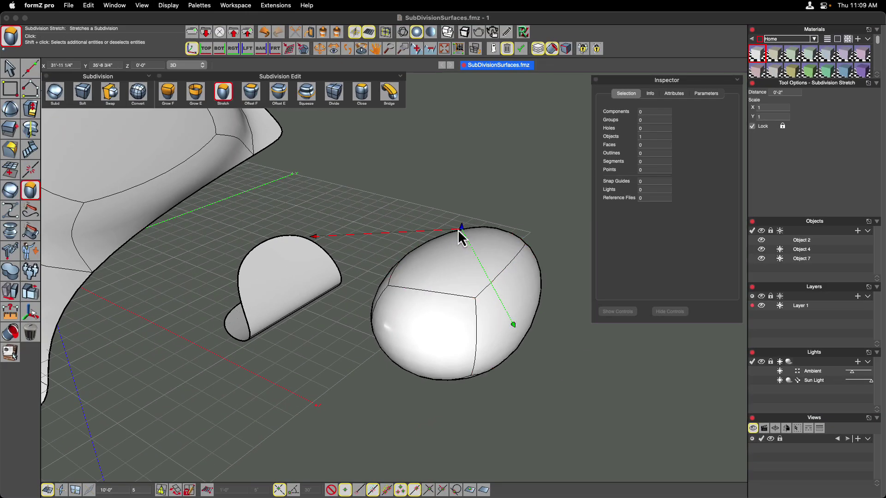
left_click(460, 228)
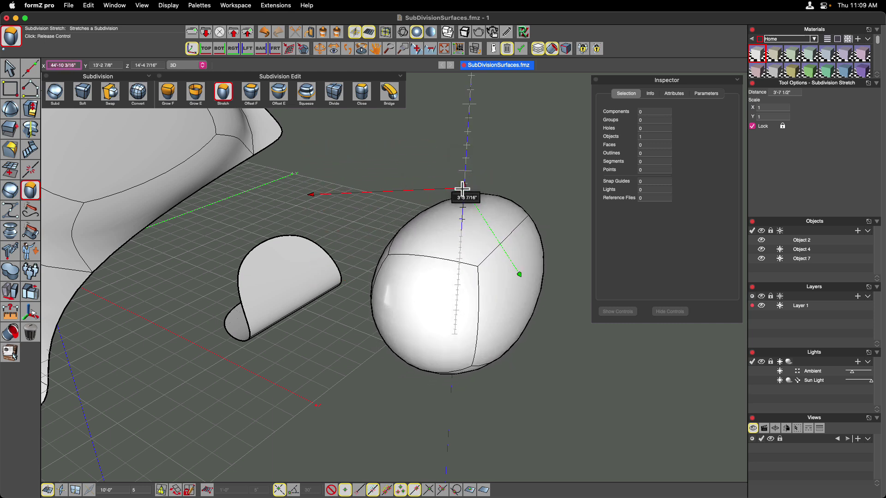
left_click(462, 189)
left_click(518, 274)
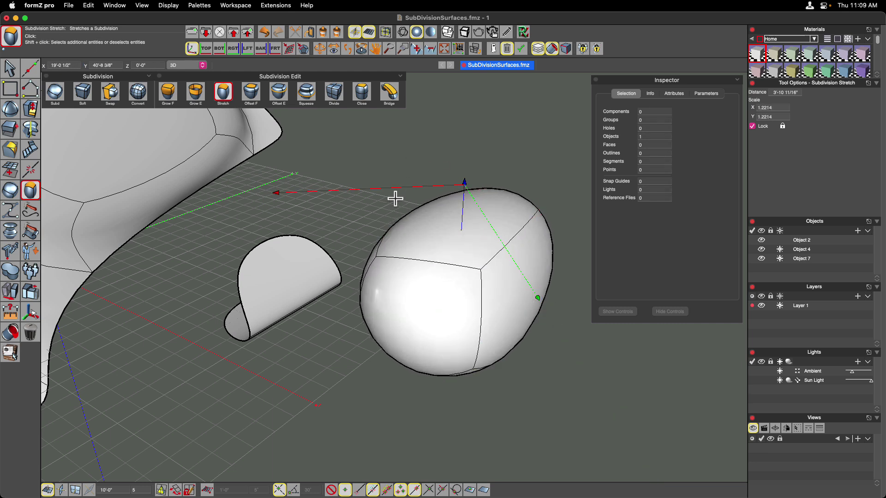
left_click(395, 199)
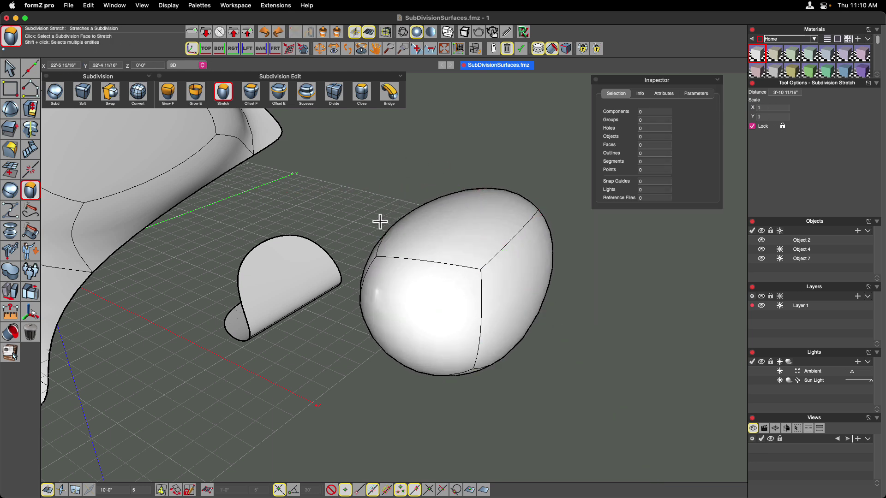
- Stretch the rounded form's upper edge nearest the folded surface outward by about 5'-11"
left_click(411, 262)
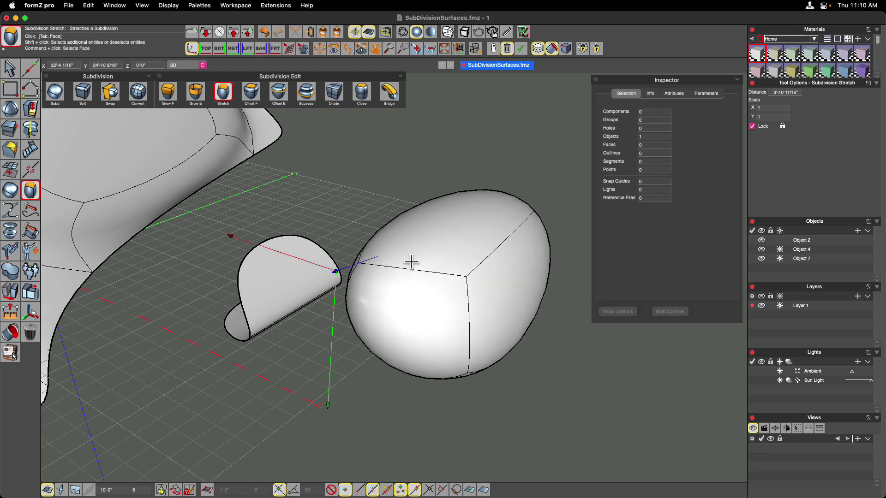
left_click(337, 273)
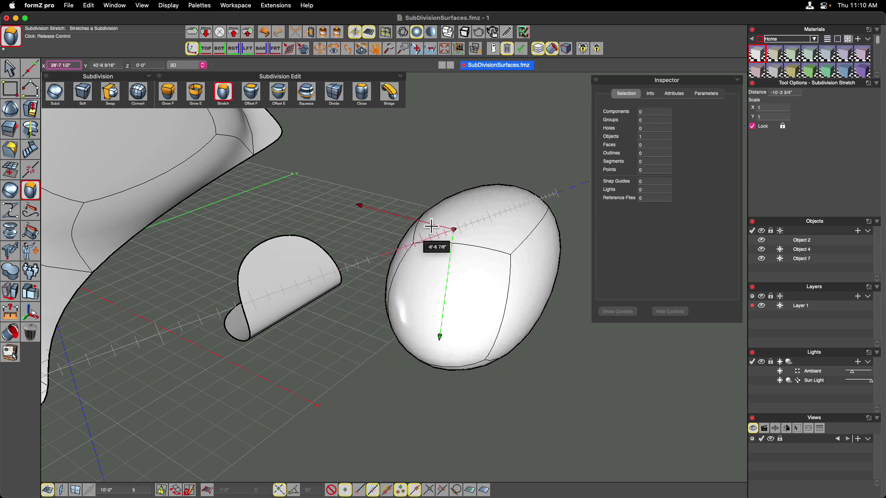
left_click(310, 279)
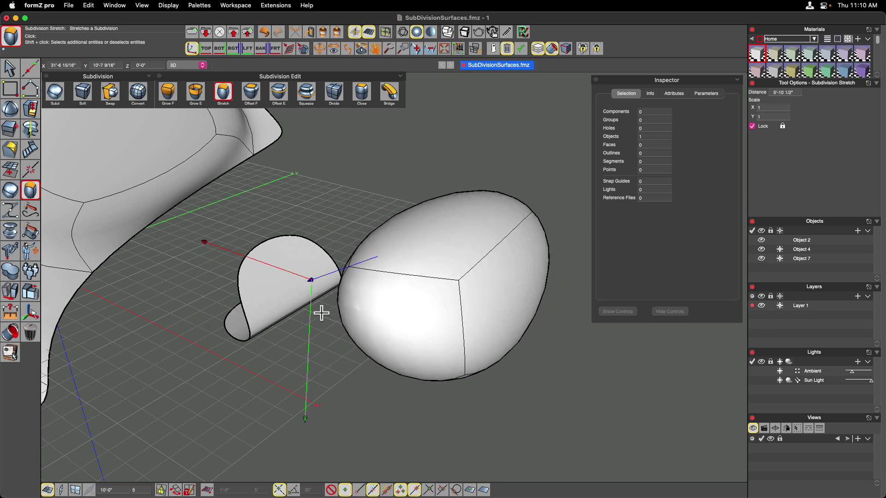
left_click(205, 241)
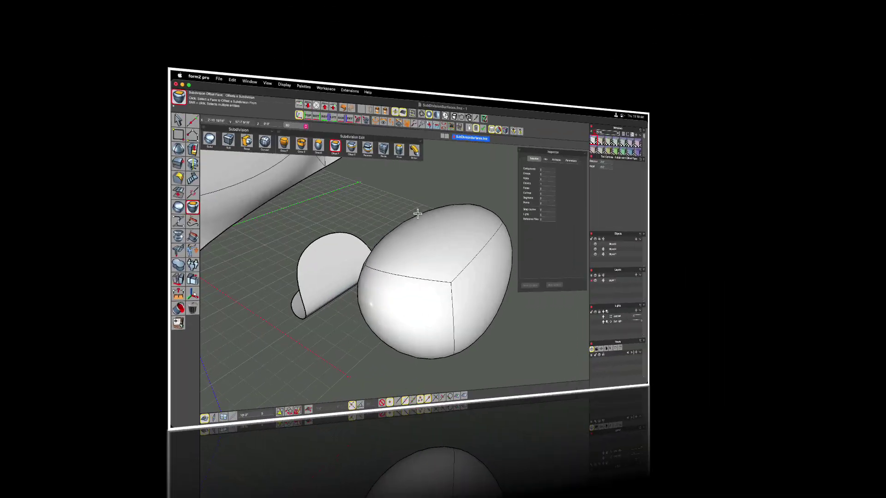
- Offset the rounded form's top face inward by about 2'-7" with a depth of about 4'-6"
scroll(395, 192, "down", 5)
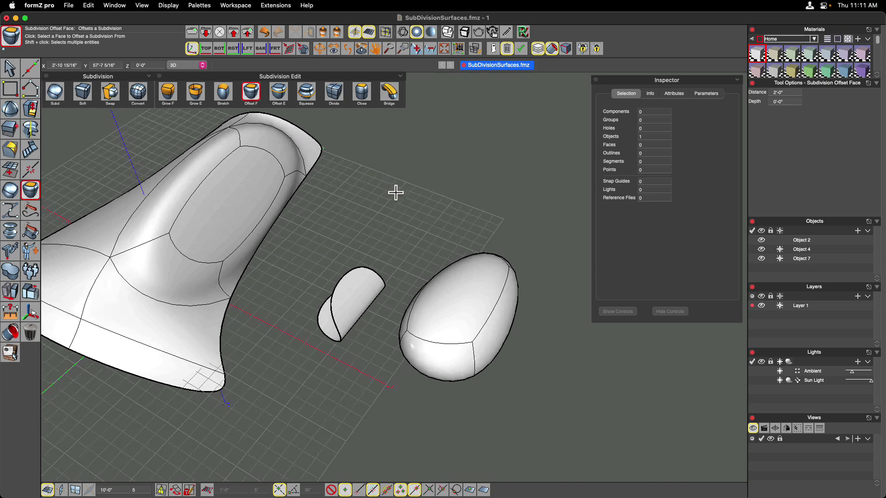
scroll(395, 192, "down", 3)
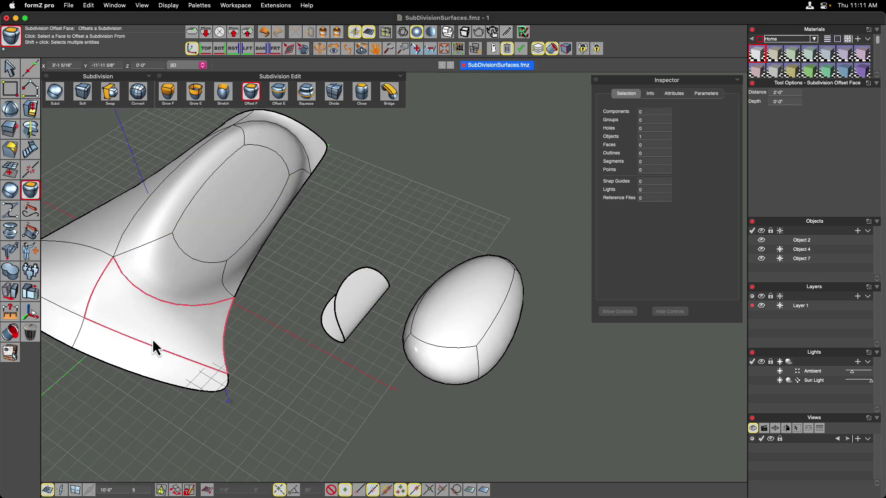
scroll(457, 319, "up", 3)
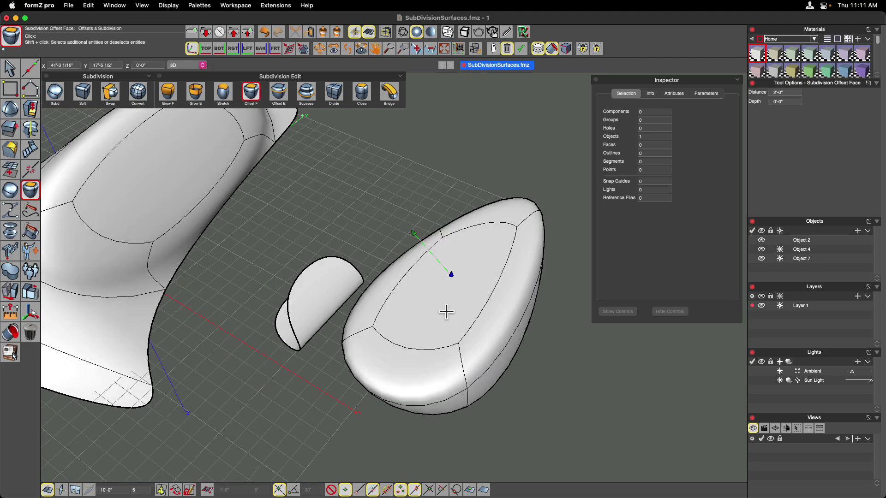
middle_click_drag(446, 312, 375, 313)
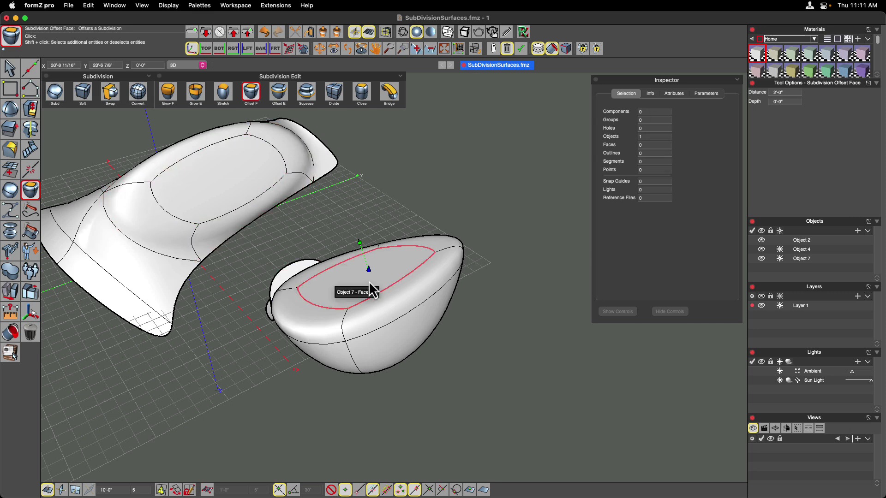
scroll(372, 291, "up", 3)
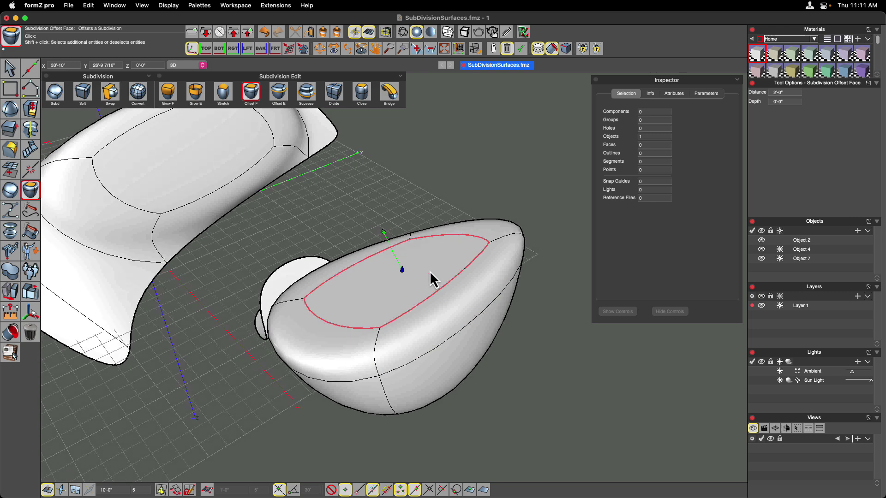
middle_click_drag(430, 272, 416, 296)
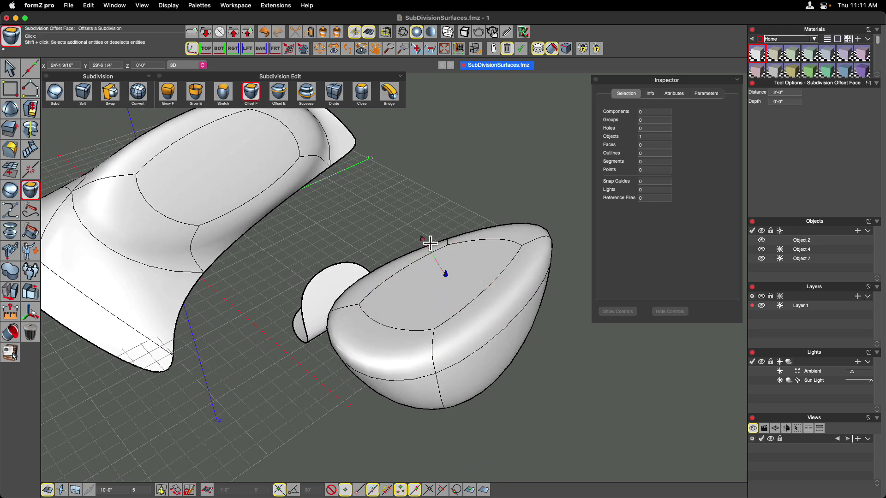
left_click(446, 275)
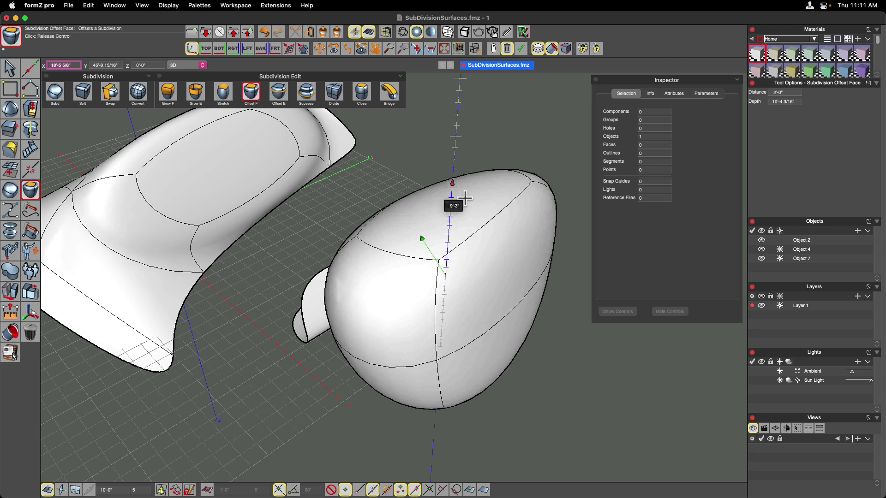
left_click(471, 240)
left_click(427, 236)
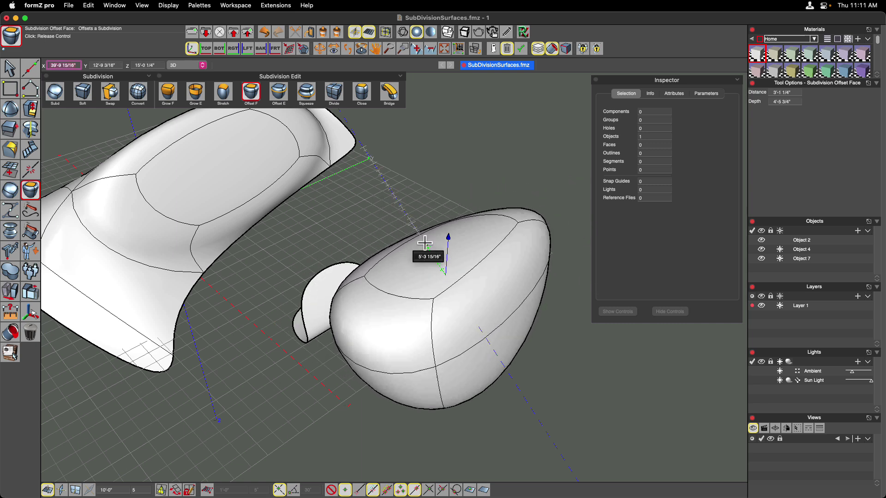
left_click(424, 246)
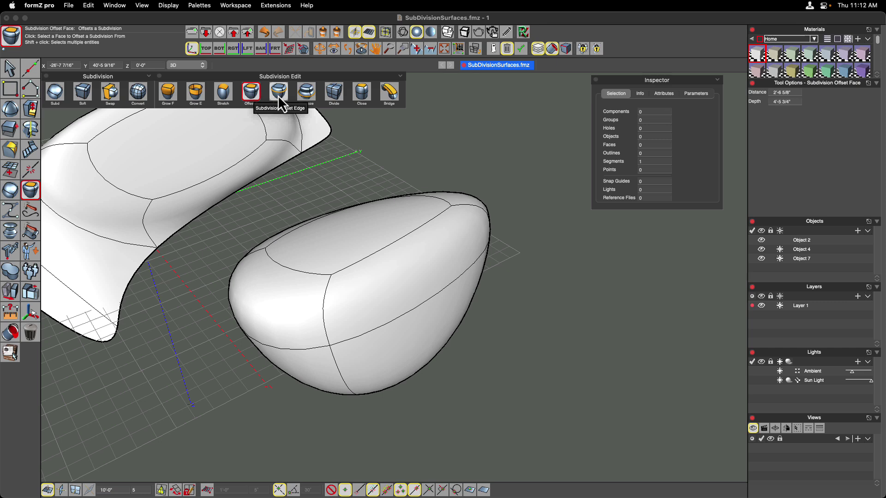
- Offset the rounded form's horizontal edge loop upward along the body by about 4'-10" with Sequence on
left_click(279, 94)
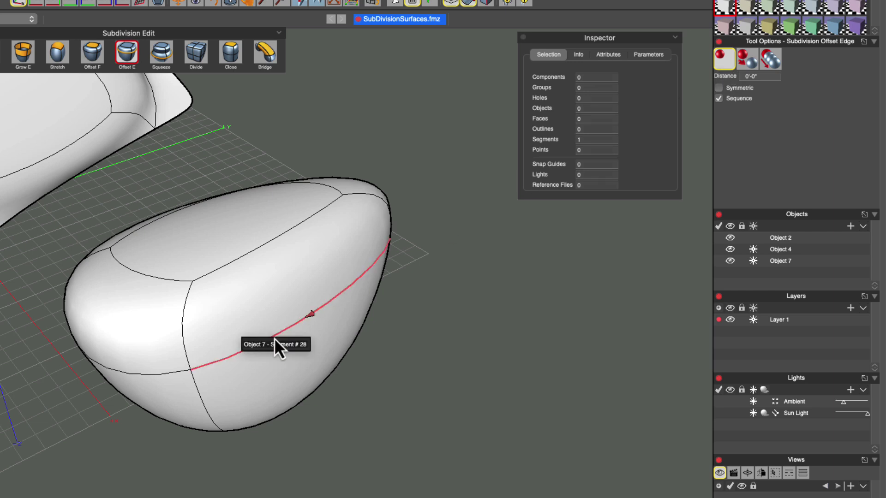
left_click(299, 323)
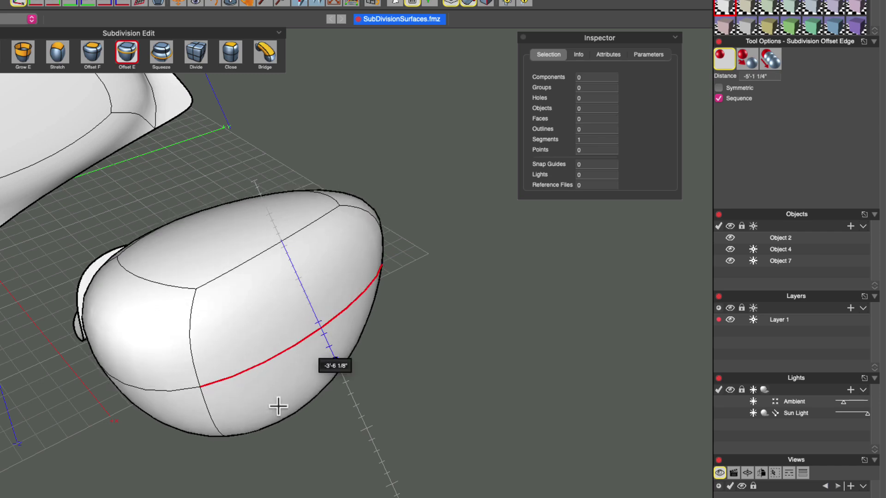
left_click(350, 396)
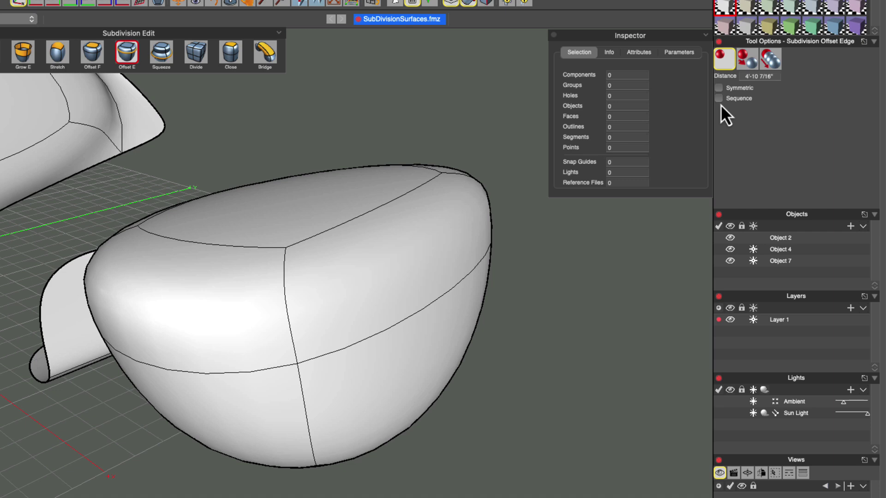
- Offset the front segment of that horizontal edge downward by about 7'-6" with Sequence off
left_click(422, 309)
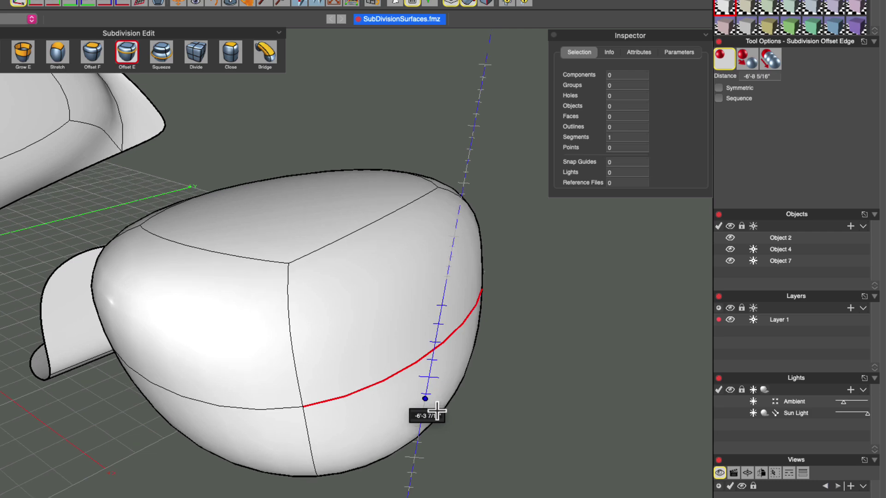
left_click(435, 430)
scroll(502, 368, "down", 5)
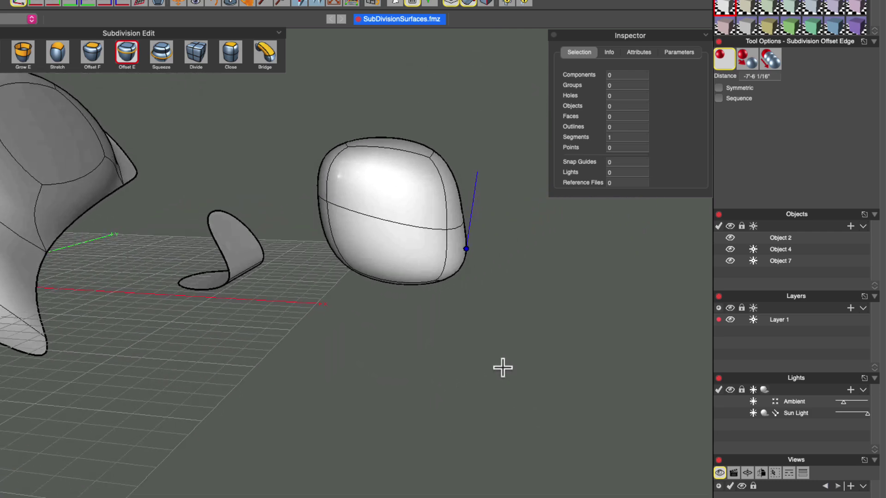
middle_click_drag(503, 367, 472, 277)
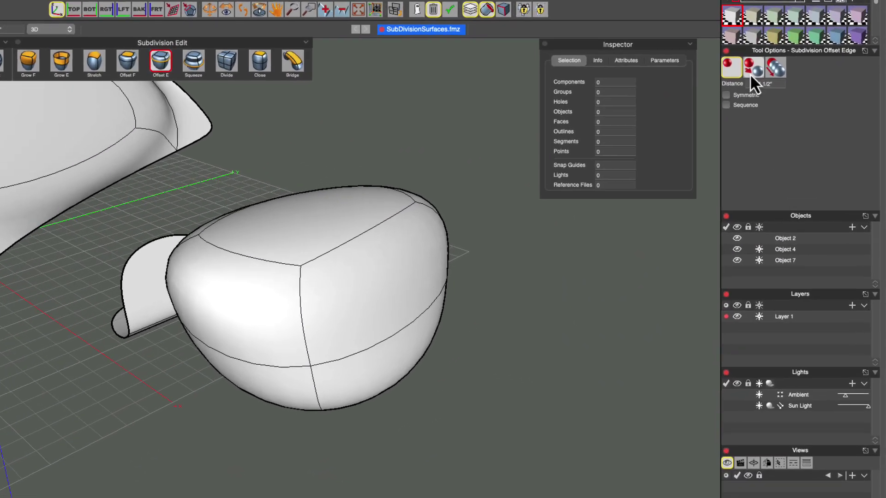
- With copy mode and Sequence on, offset two copies of the form's horizontal edge loop, by about 5'-4" and 3'-4"
left_click(773, 101)
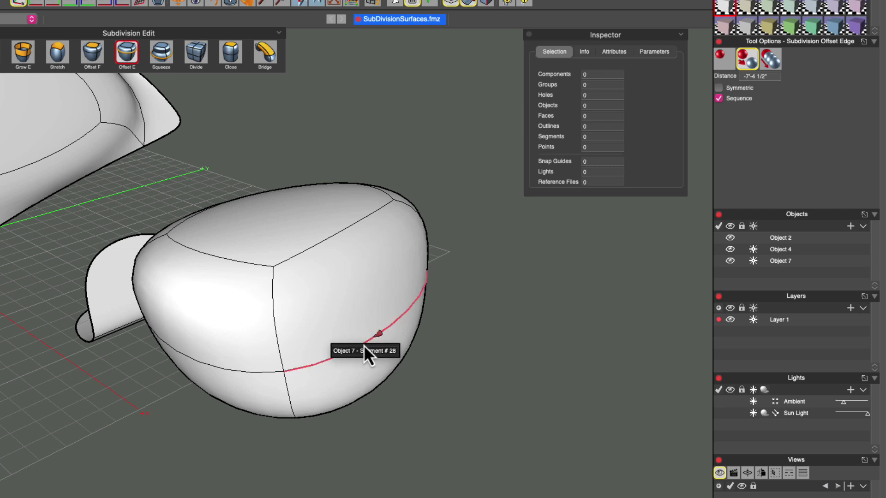
left_click_drag(363, 345, 356, 267)
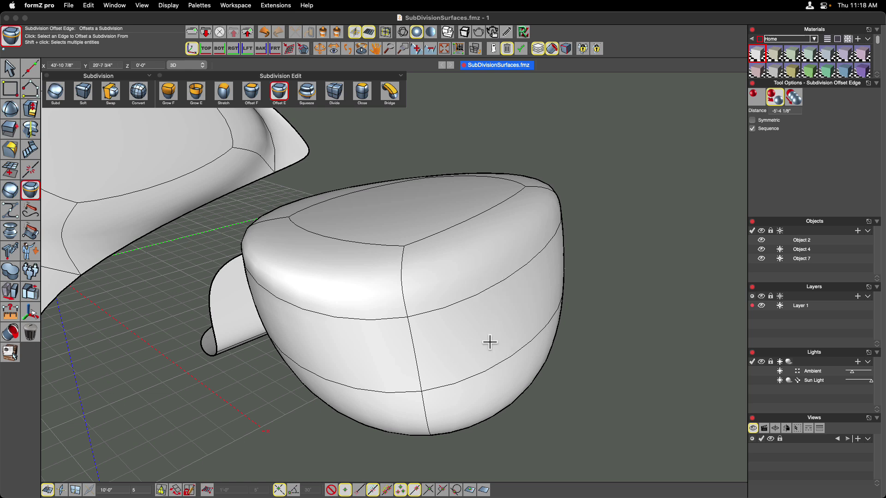
left_click(484, 295)
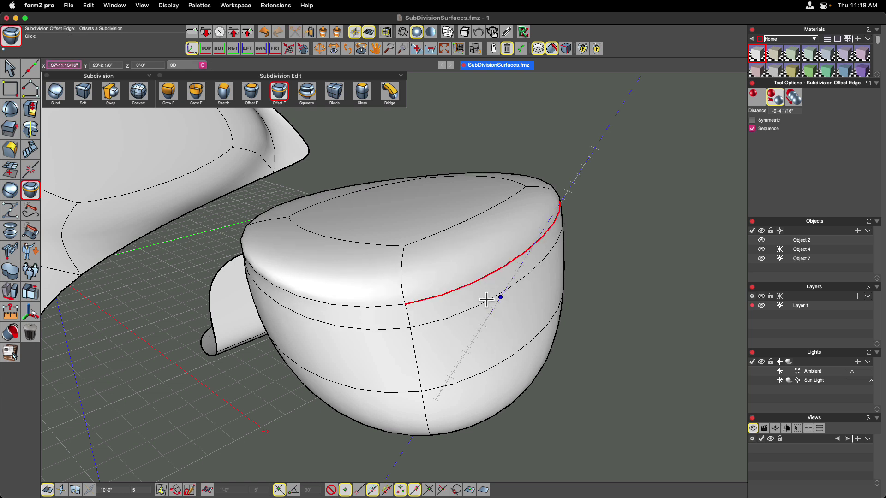
left_click(482, 344)
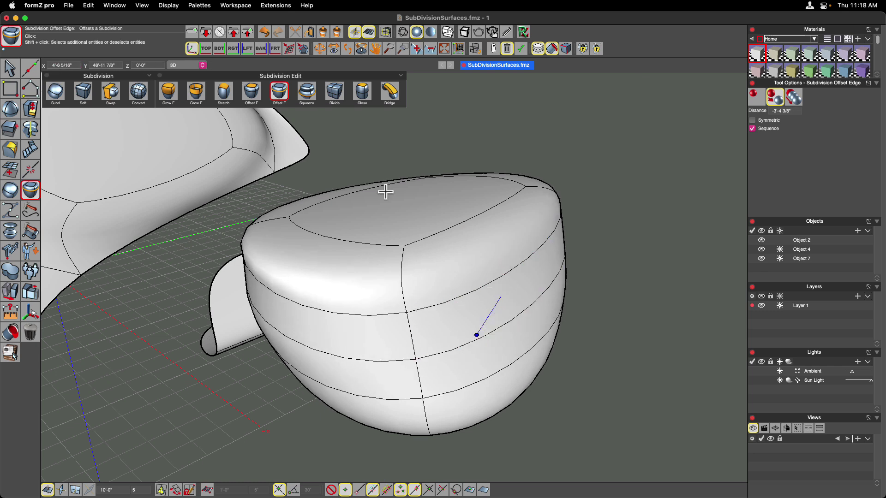
- Squeeze the form's middle horizontal edge loop inward by about 4'-4" with Sequence on
left_click(307, 92)
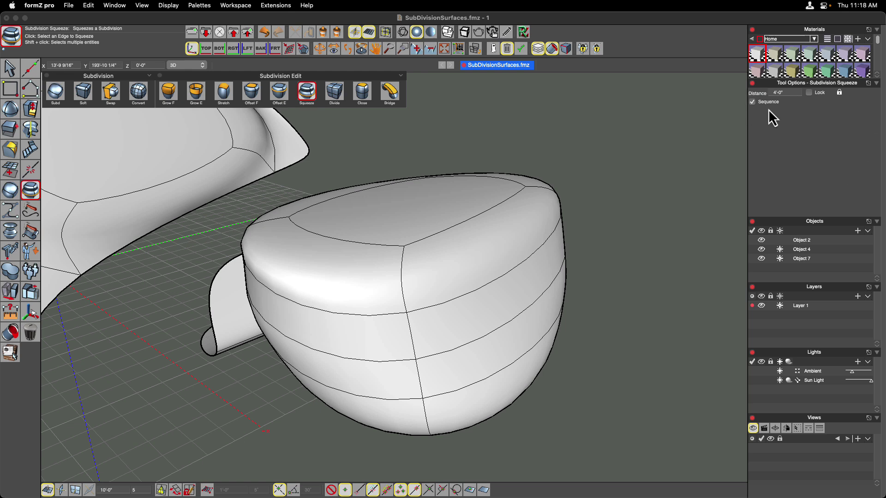
left_click(526, 309)
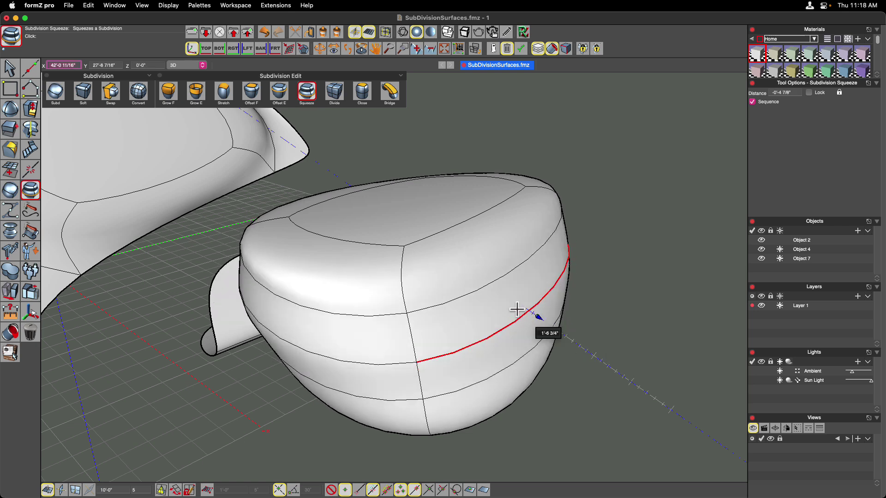
left_click(468, 295)
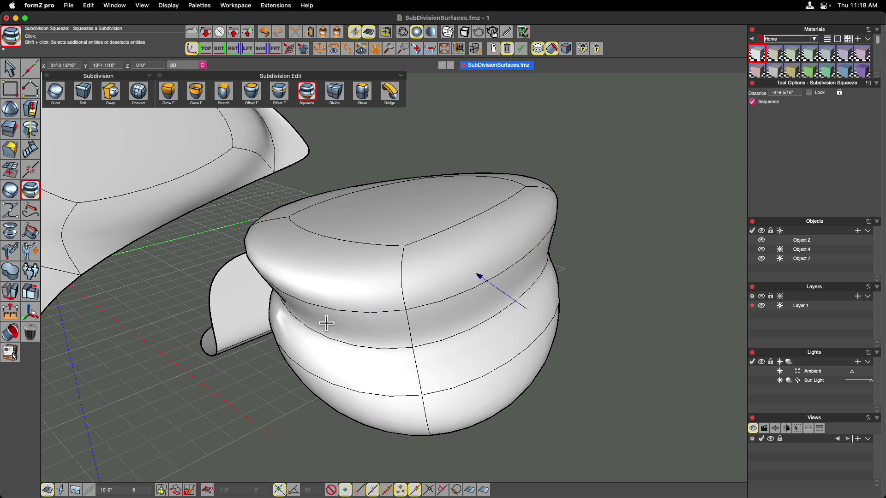
left_click(480, 277)
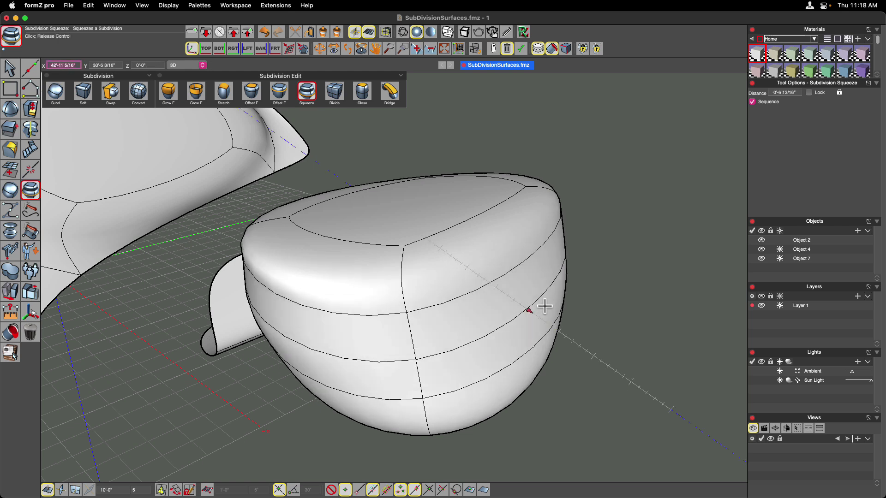
left_click(470, 279)
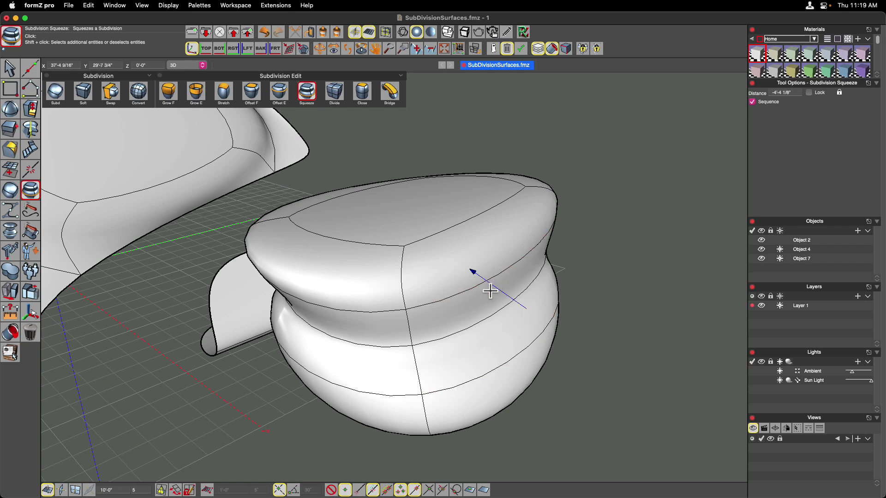
- With Sequence off, squeeze only the front segment of the pinched middle edge outward by about 6'-7"
left_click(756, 104)
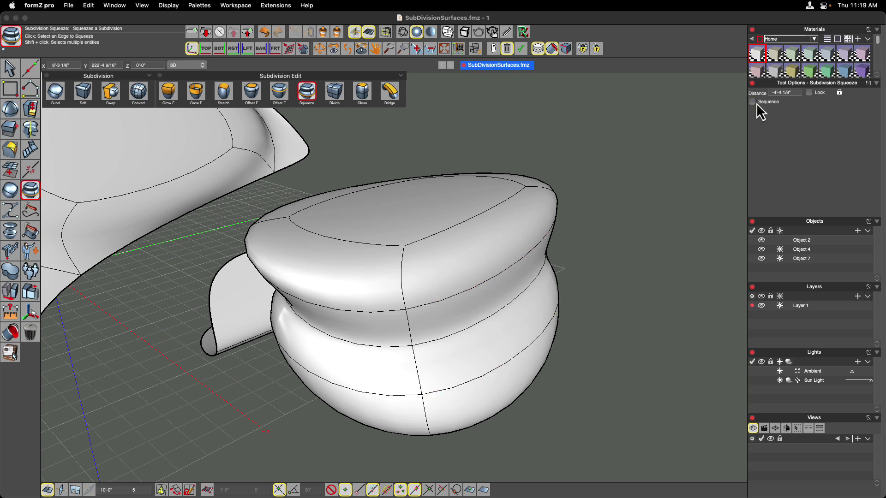
left_click(512, 310)
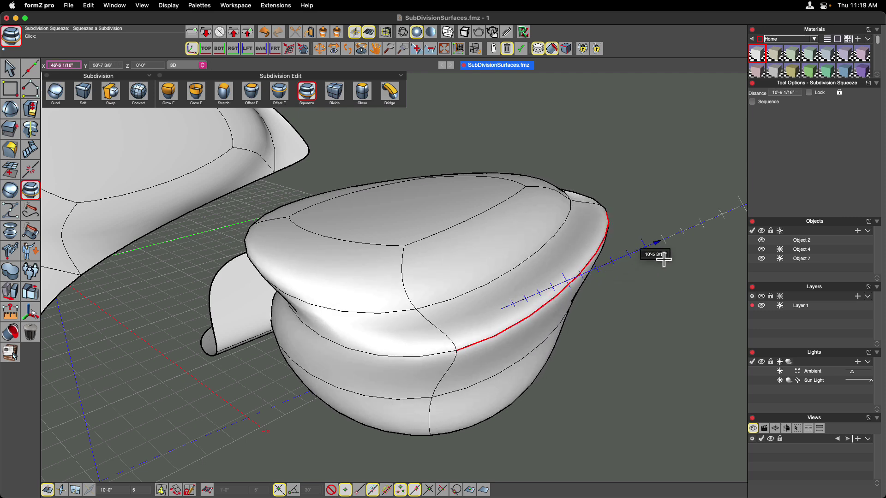
left_click(593, 280)
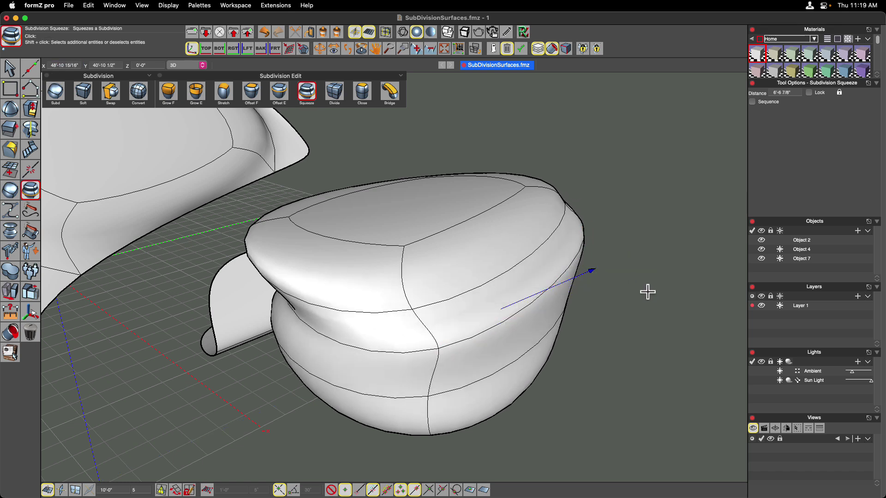
- Try dividing the whole squeezed form with Keep Shape off, examine it from all sides and undo the division
left_click(334, 93)
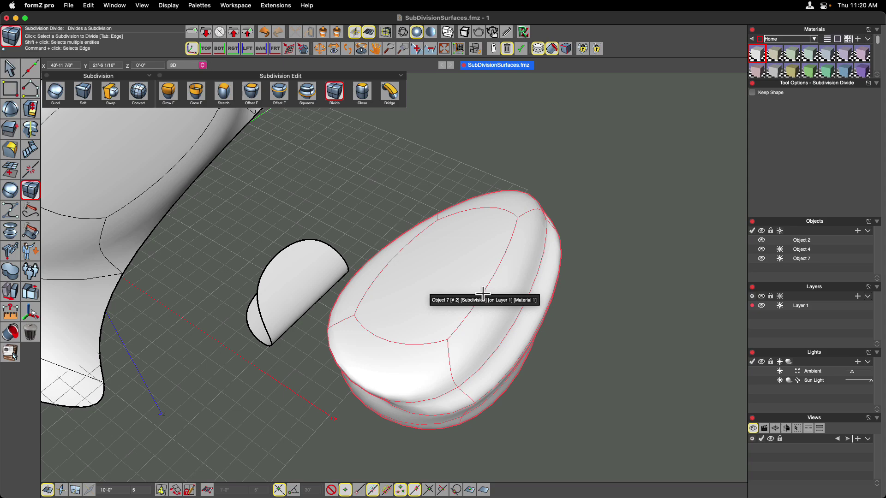
left_click(445, 273)
middle_click_drag(616, 325, 595, 313)
key("Tab")
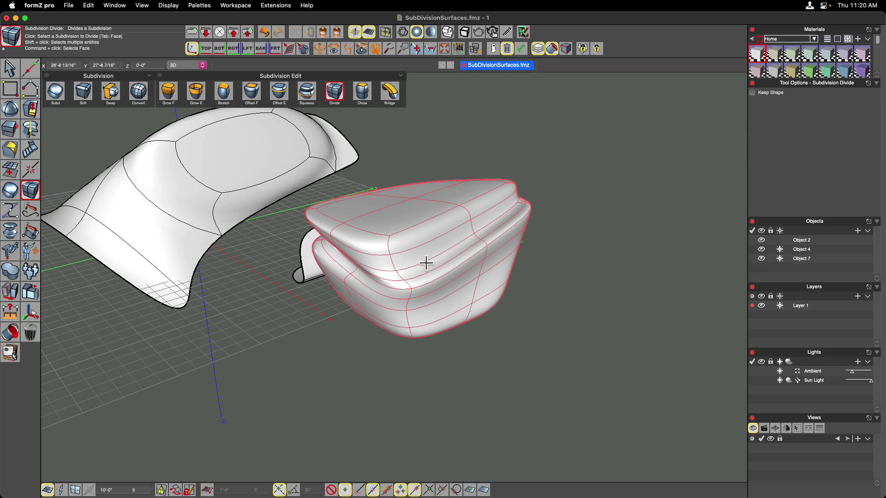
scroll(427, 282, "left", 15)
scroll(428, 282, "left", 20)
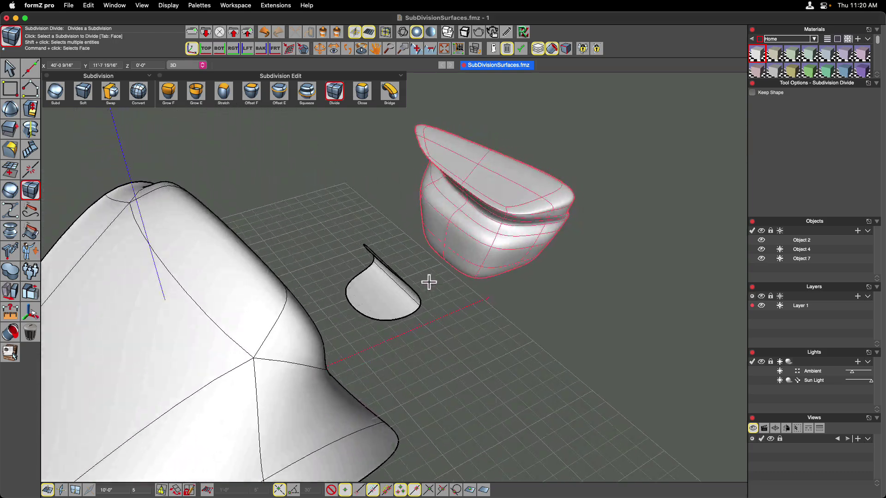
scroll(429, 281, "left", 15)
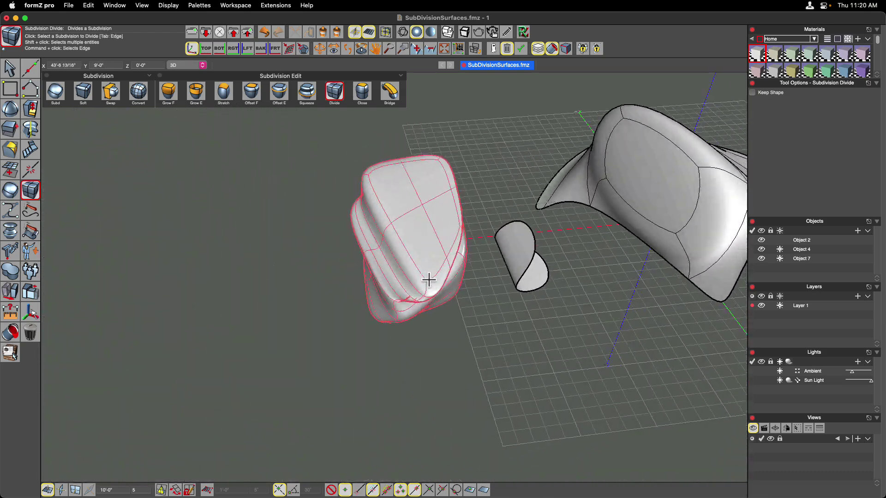
scroll(428, 278, "up", 5)
key("Tab")
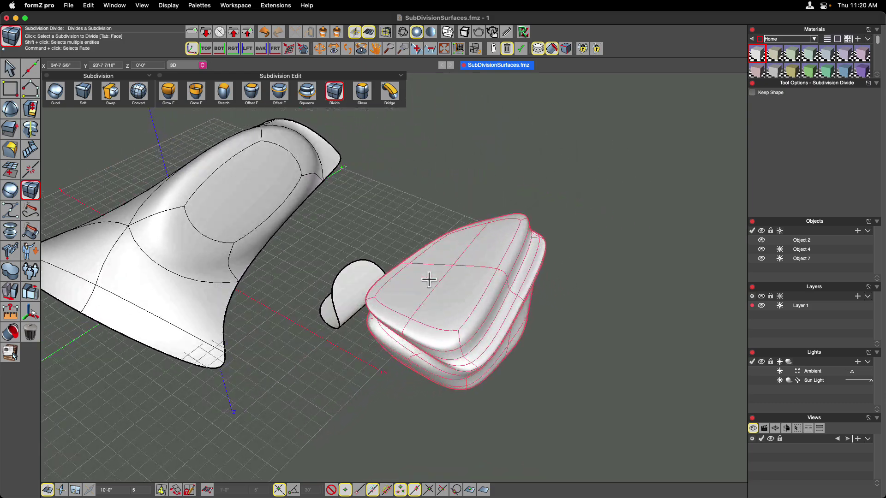
scroll(429, 278, "up", 3)
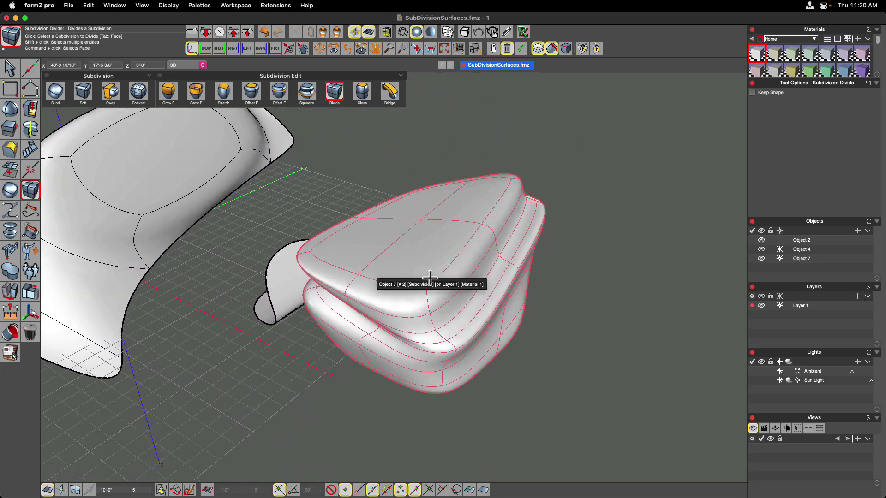
scroll(430, 277, "right", 2)
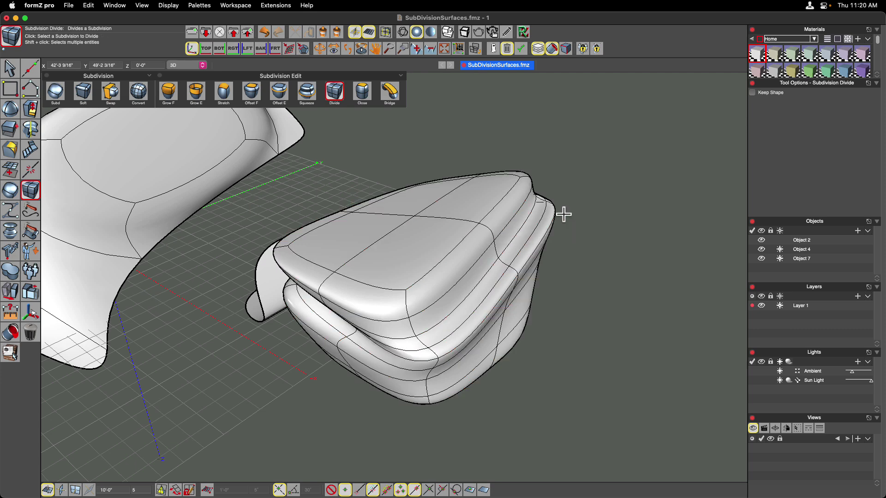
key("super+z")
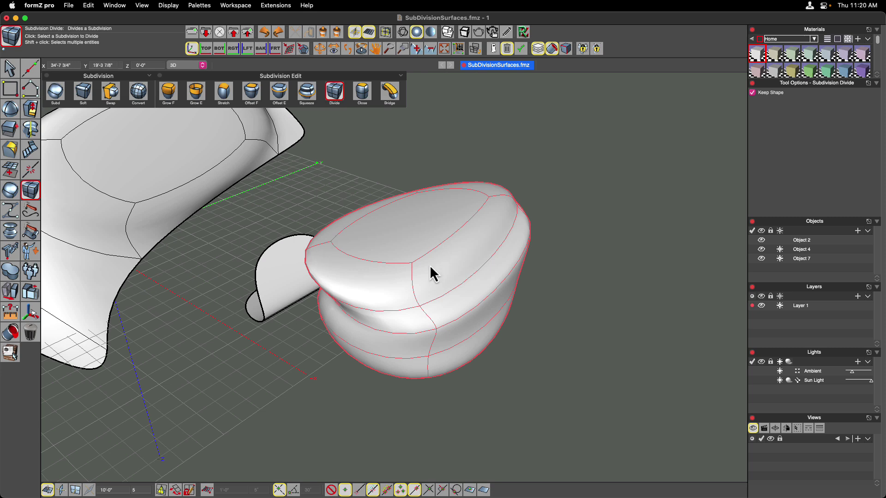
- Divide the whole squeezed form with Keep Shape on, and grow its top front face upward by about 3'-0"
left_click(446, 241)
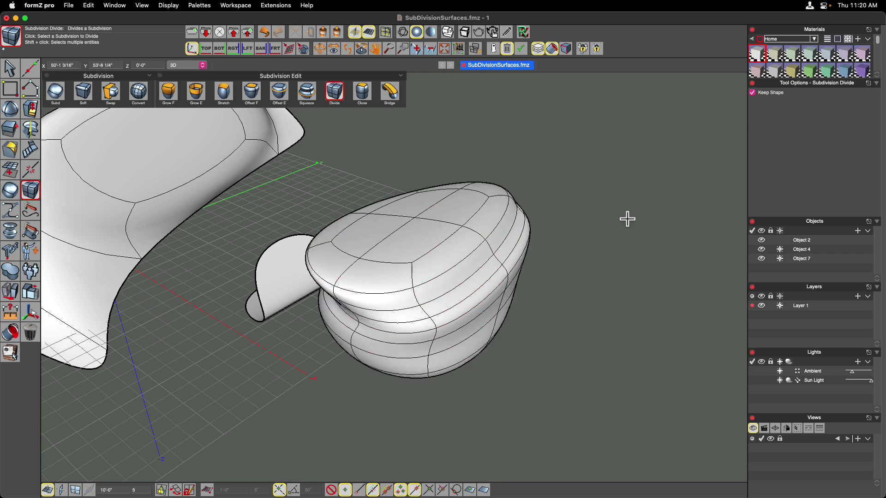
left_click(170, 94)
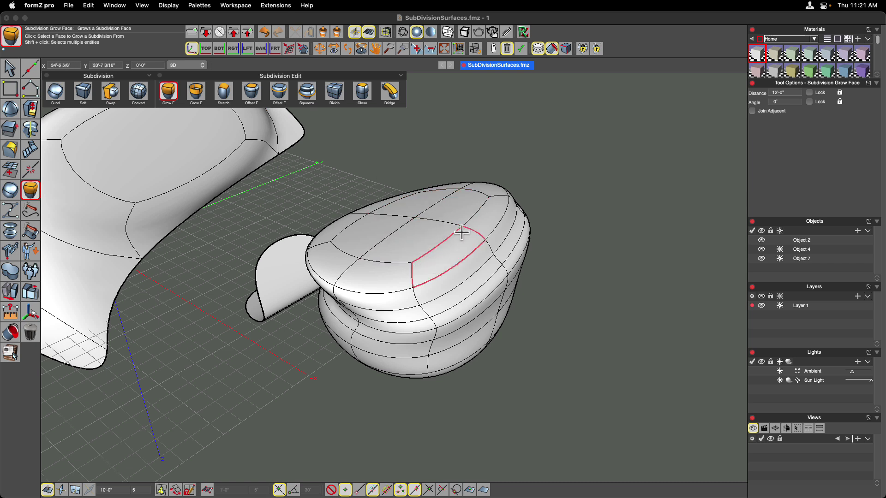
left_click(413, 237)
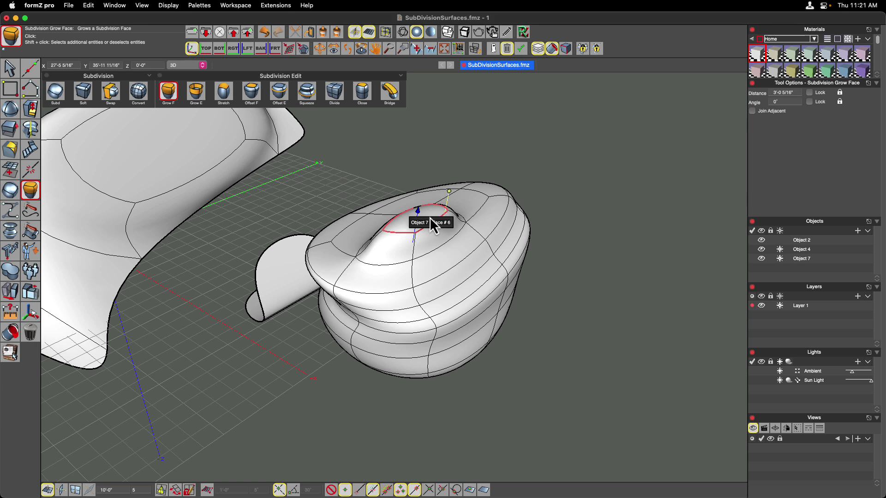
- Try deleting the raised top face with face-level picking, and undo the deletion
key("space")
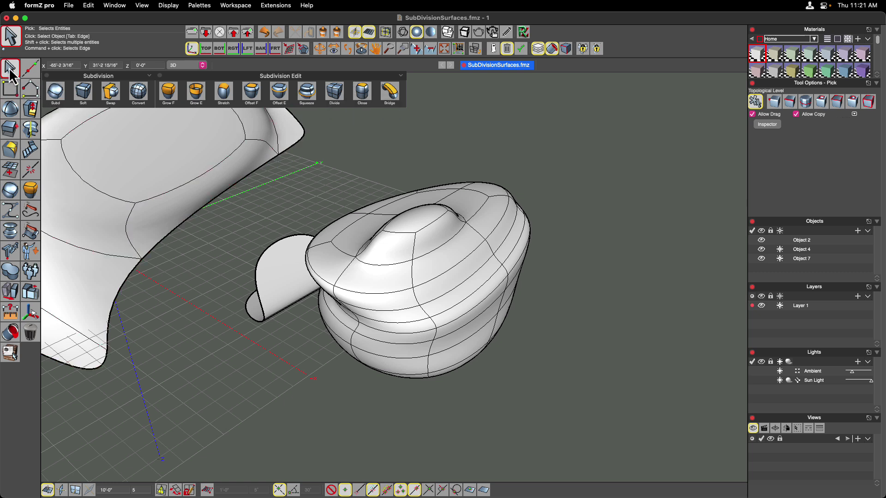
left_click(835, 104)
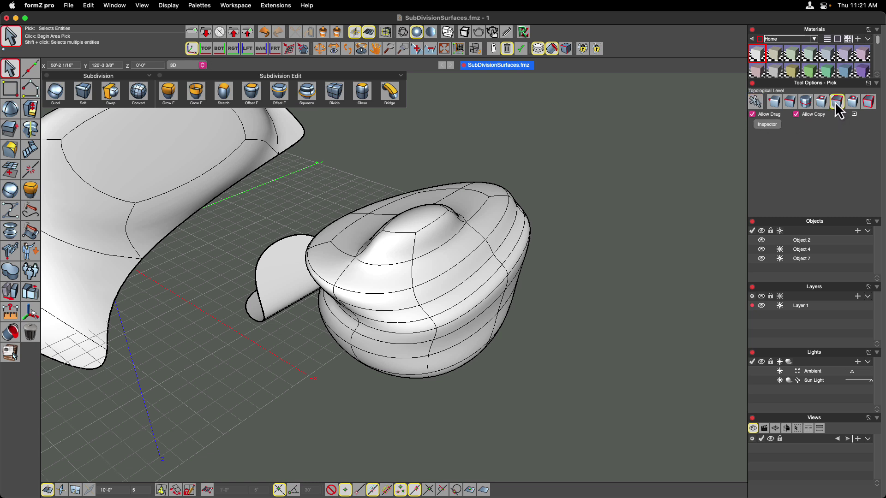
left_click(420, 219)
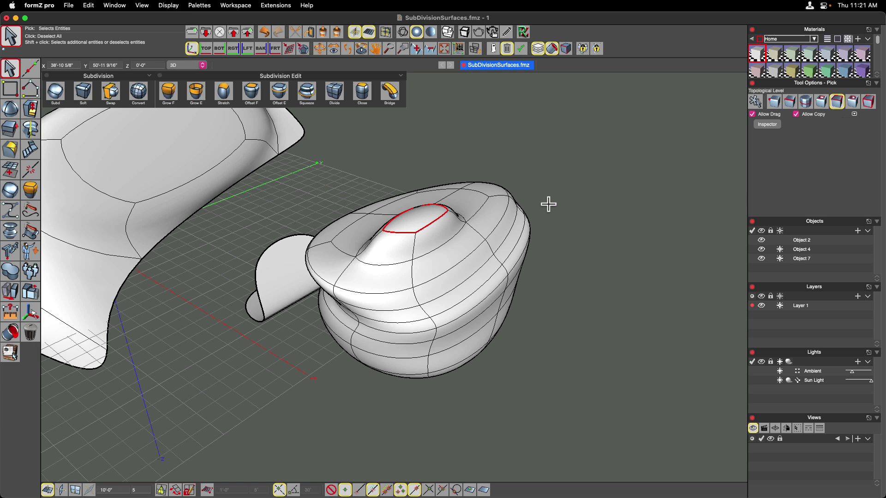
key("BackSpace")
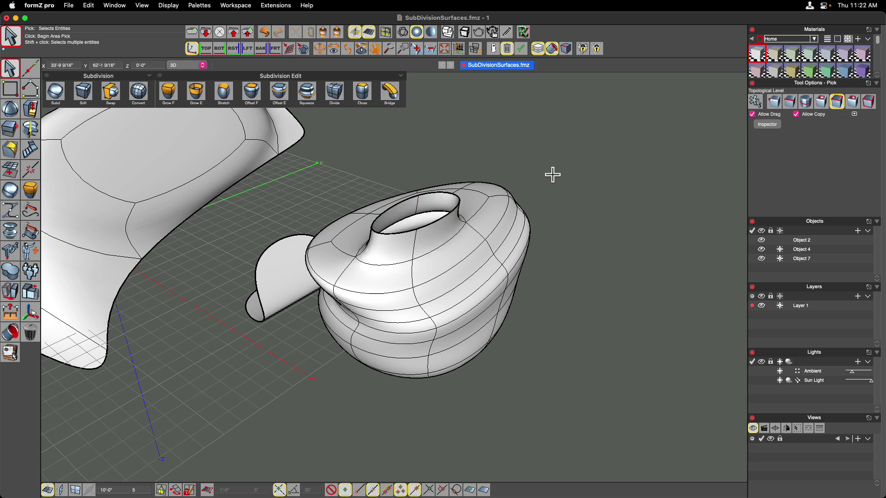
key("super+z")
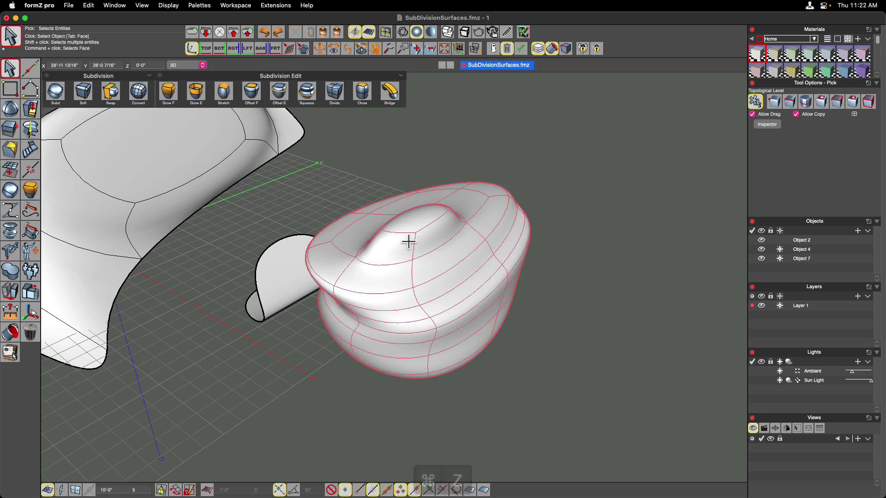
- Show the form's subdivision controls and remove the control face over the raised top to open a hole
right_click(437, 235)
left_click(461, 262)
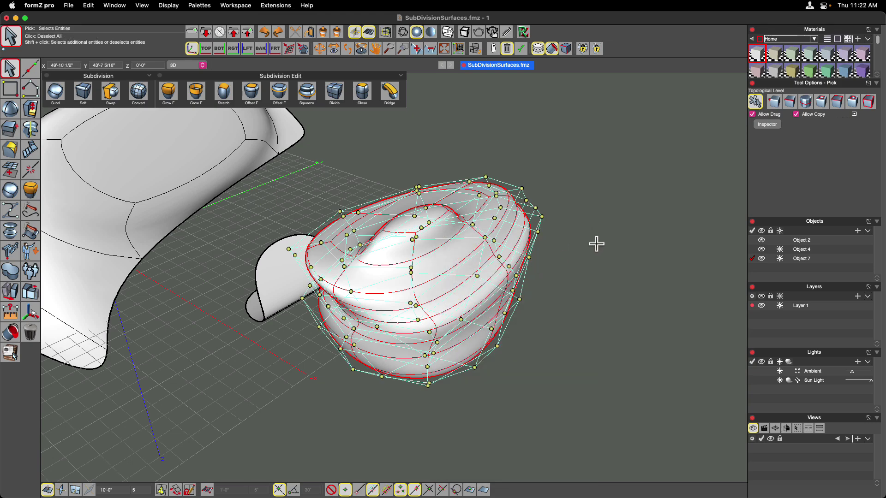
scroll(596, 242, "up", 5)
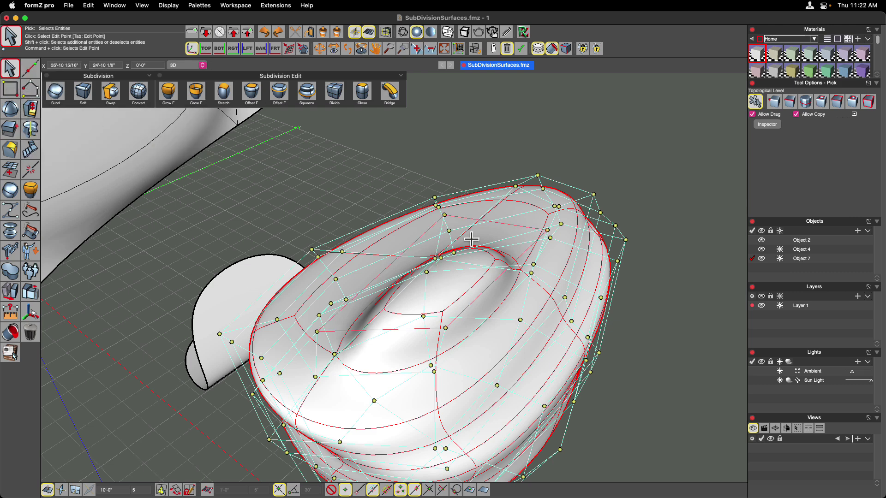
left_click(511, 152)
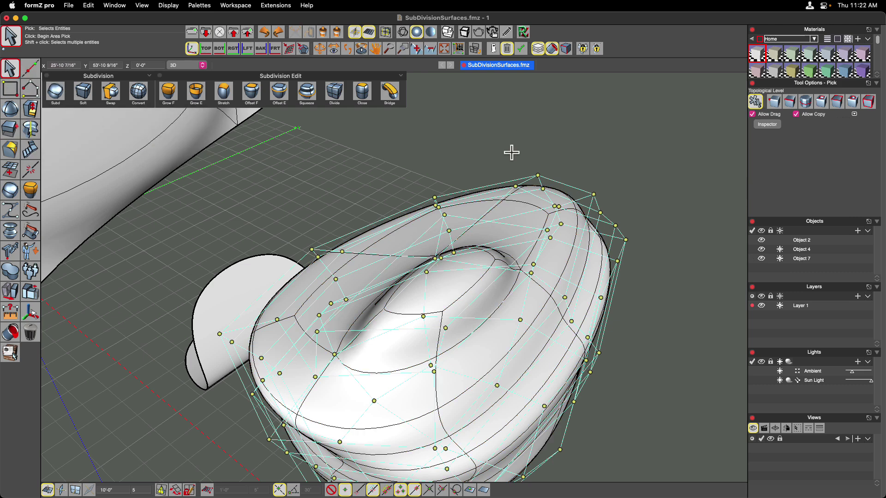
right_click(452, 286)
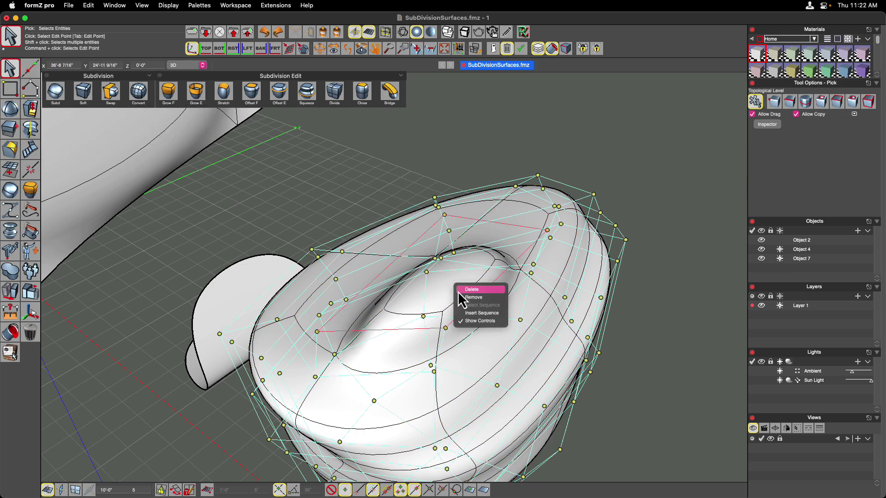
left_click(470, 301)
- Hide the subdivision controls of the opened form
scroll(470, 300, "down", 5)
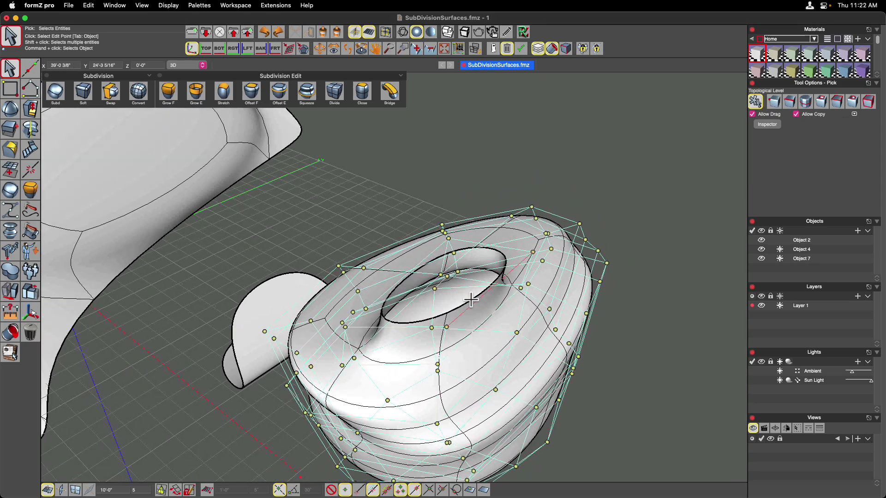
scroll(470, 300, "down", 2)
middle_click_drag(466, 292, 491, 259)
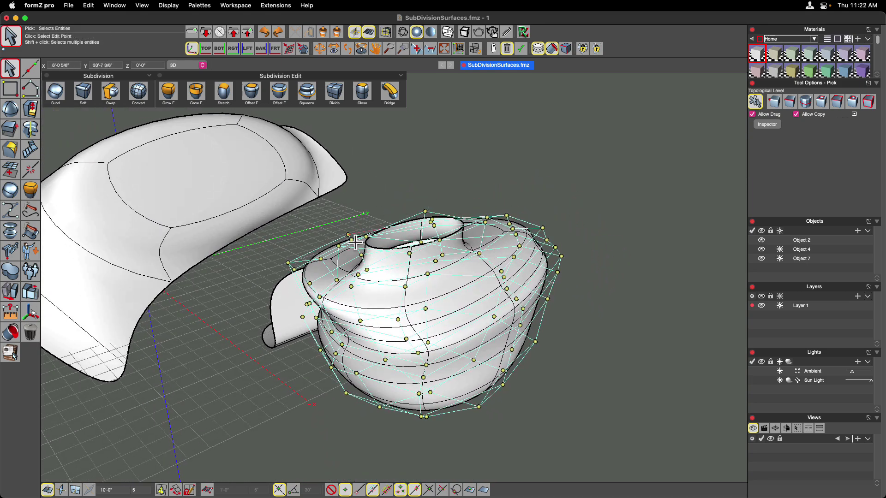
scroll(449, 252, "up", 2)
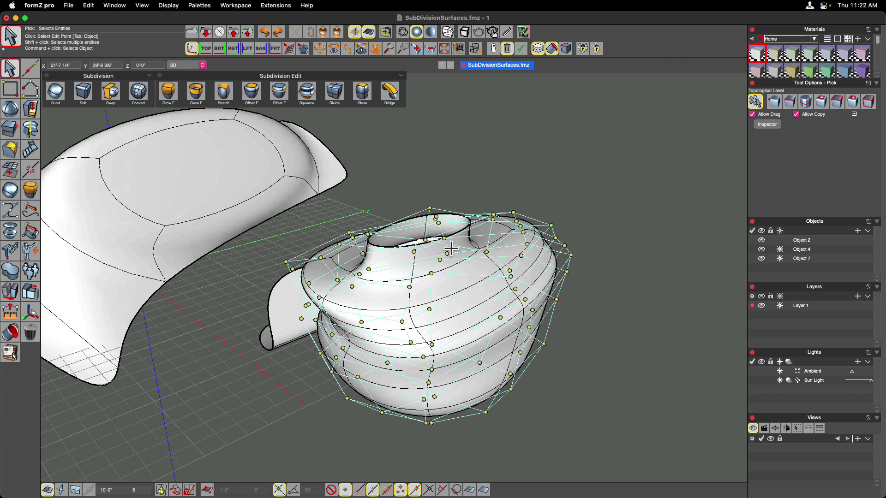
middle_click_drag(420, 182, 425, 179)
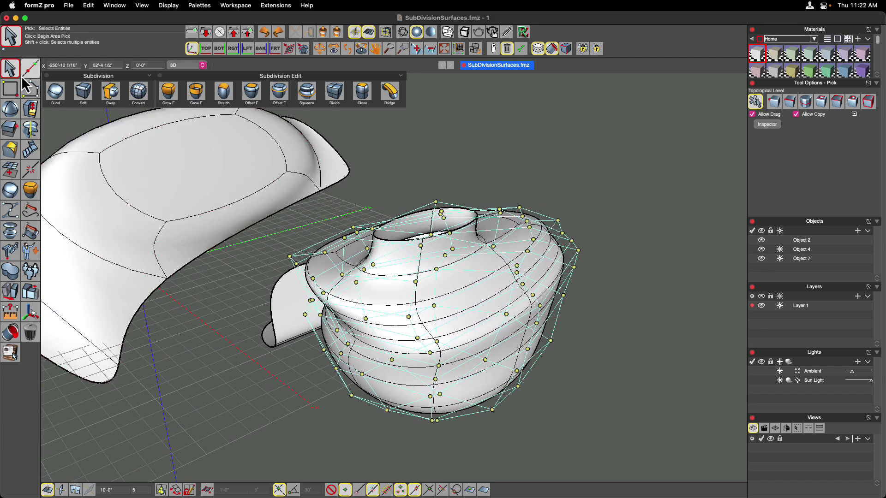
mouse_move(13, 74)
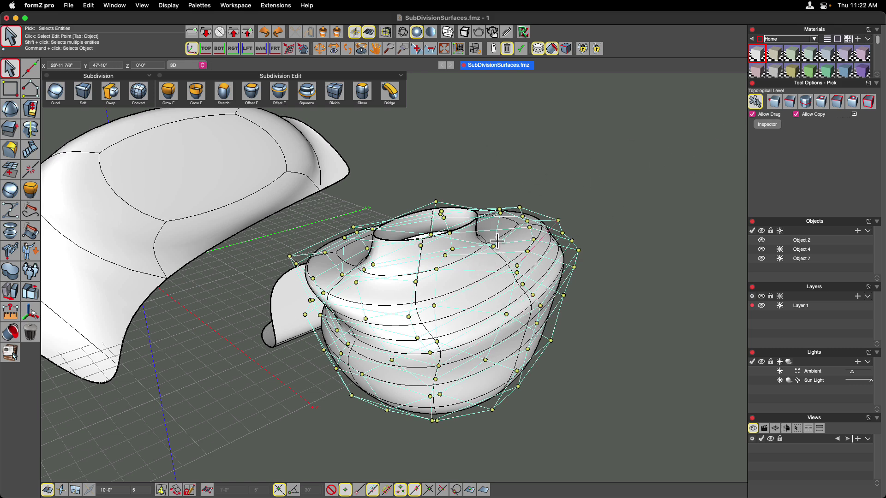
right_click(442, 274)
left_click(467, 306)
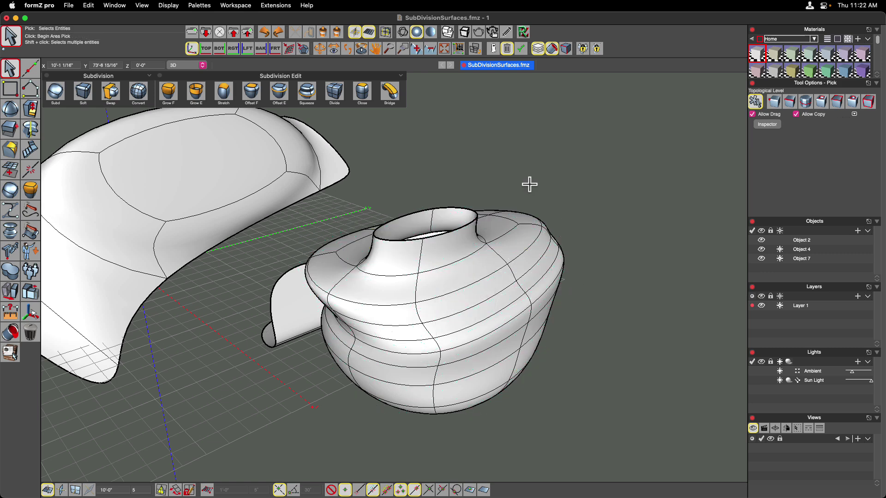
- Delete the narrow front face below the form's neck to make a second opening
left_click(486, 294)
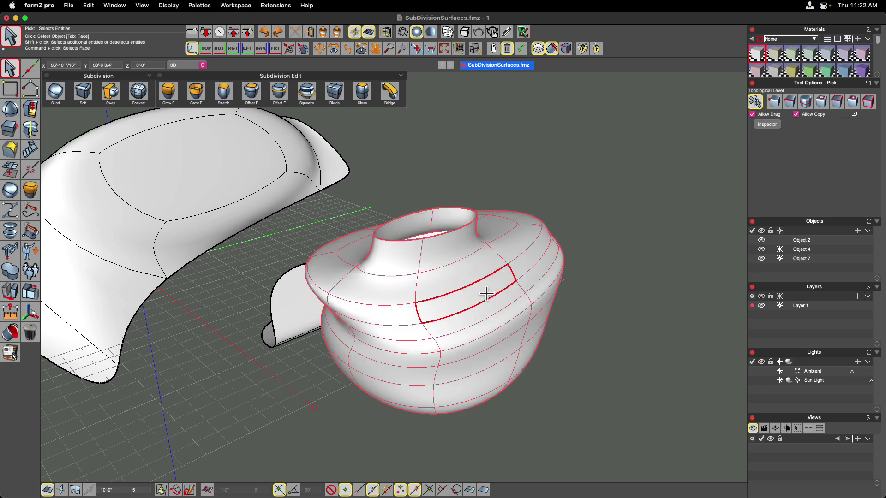
left_click(483, 296)
key("Delete")
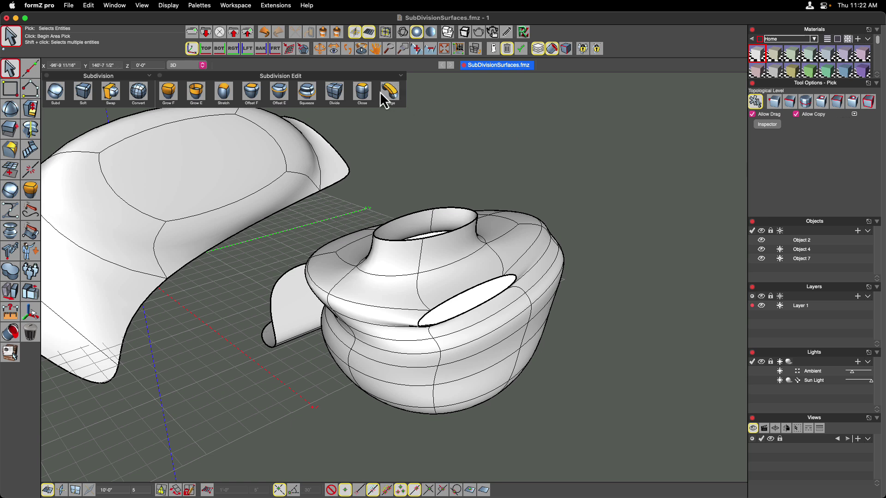
- Close both the neck opening and the narrow front opening with the subdivision Close tool
left_click(362, 92)
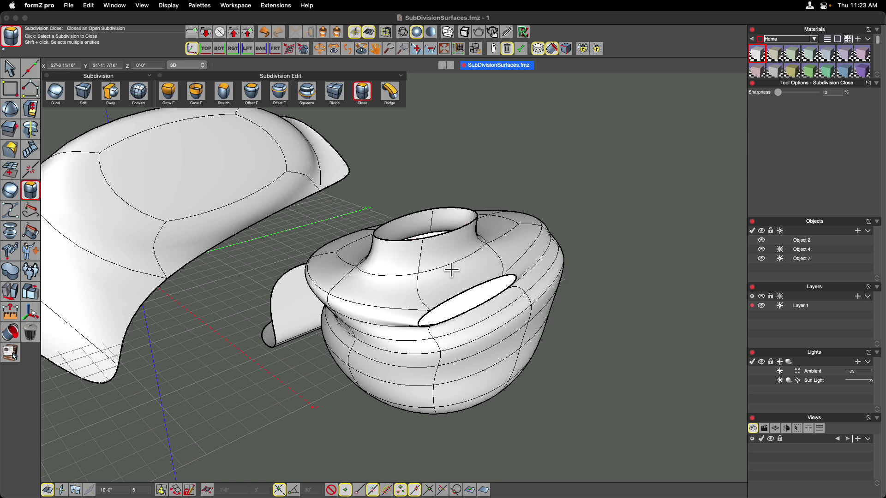
left_click(444, 234)
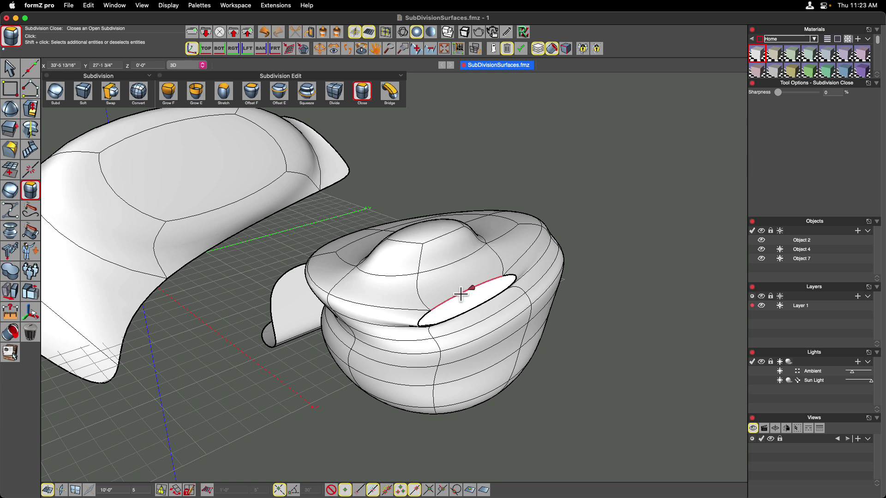
left_click(477, 286)
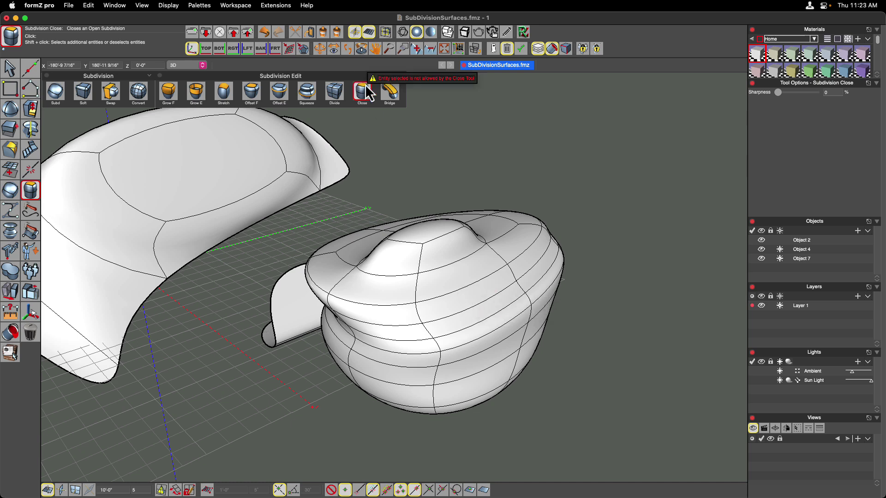
left_click(494, 317)
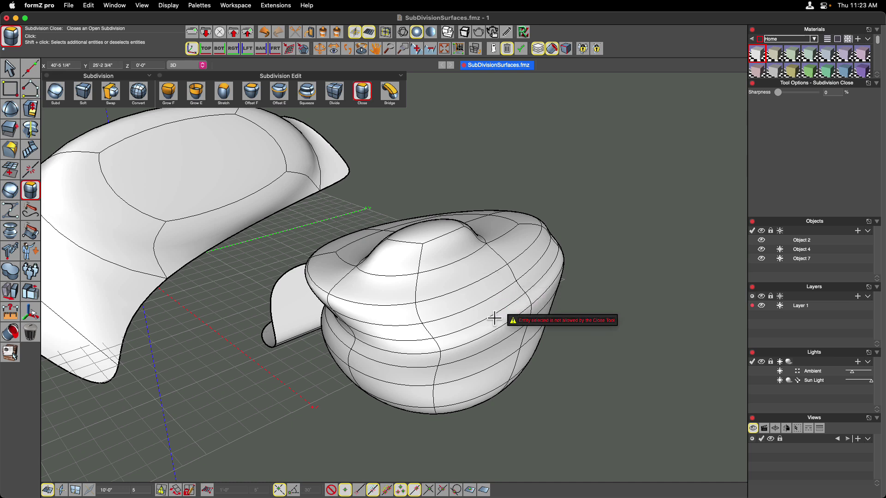
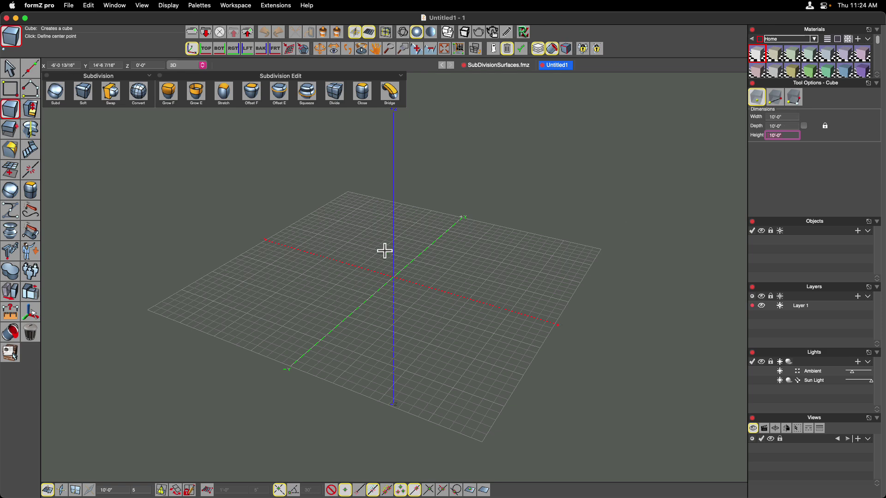
- Place a 10'-0" cube centered at the origin of the new project and select all its faces through wireframe display, returning to shaded display
left_click(394, 276)
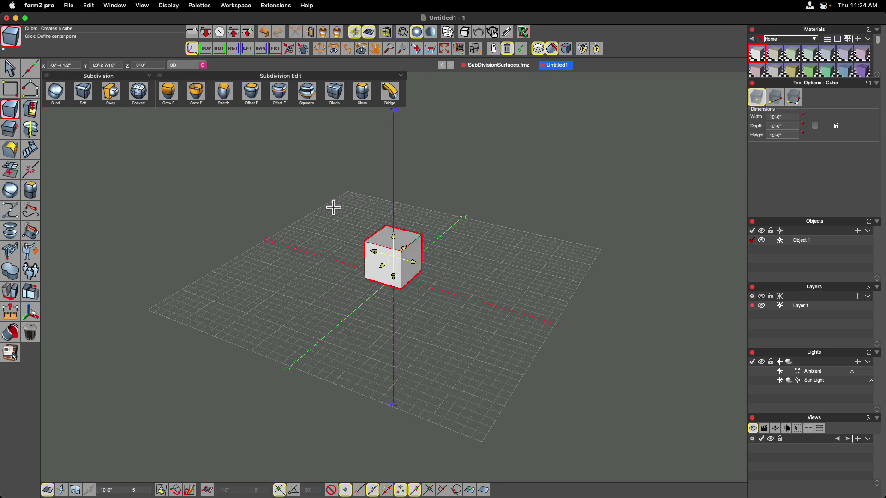
key("space")
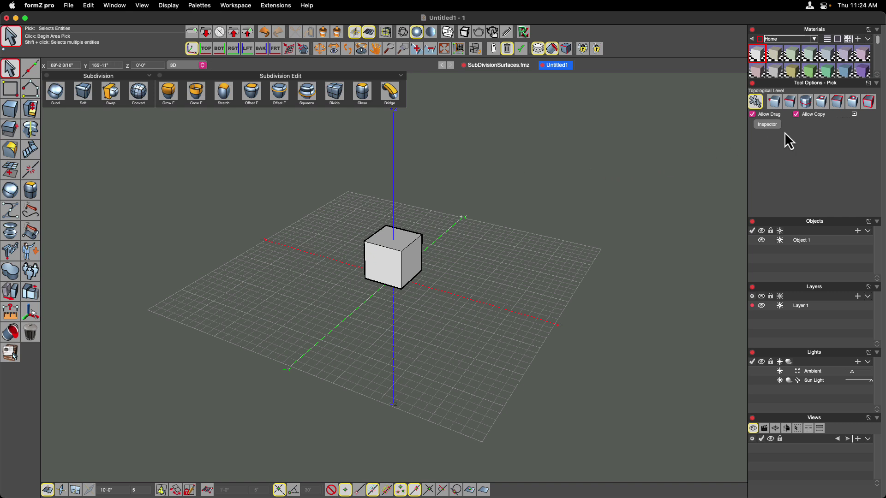
left_click(402, 32)
left_click_drag(324, 191, 510, 354)
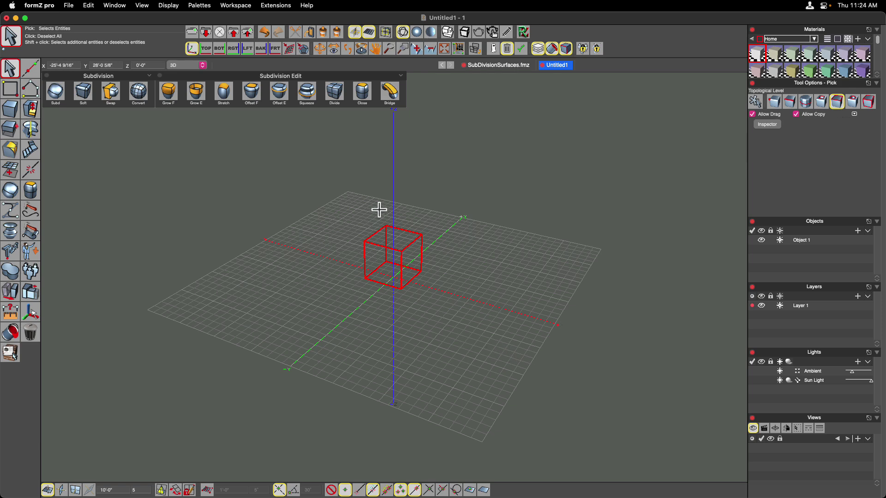
left_click(417, 35)
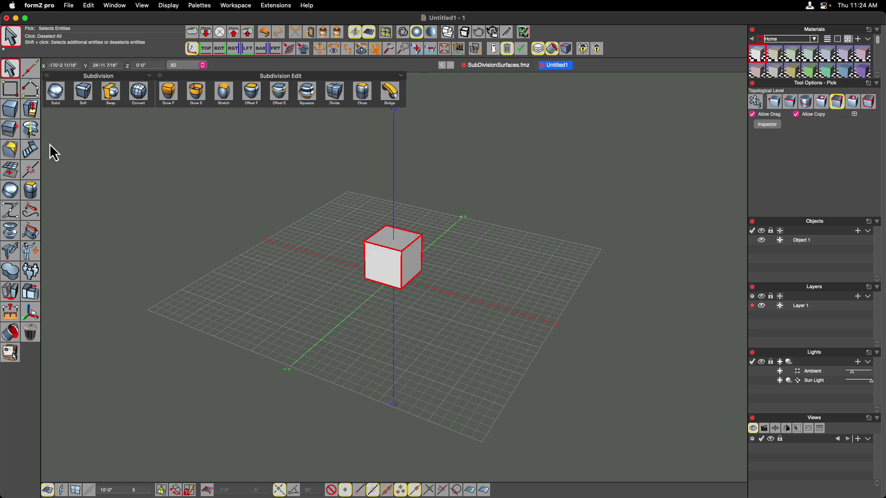
- Reshape all the cube's faces outward together, with Perpendicular To Surface and Keep Edges on, to form a six-armed cross
left_click(31, 112)
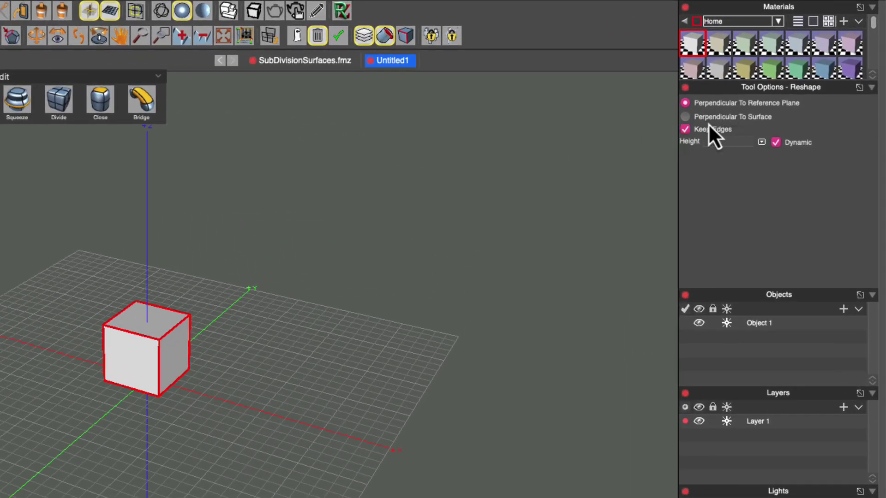
left_click(687, 117)
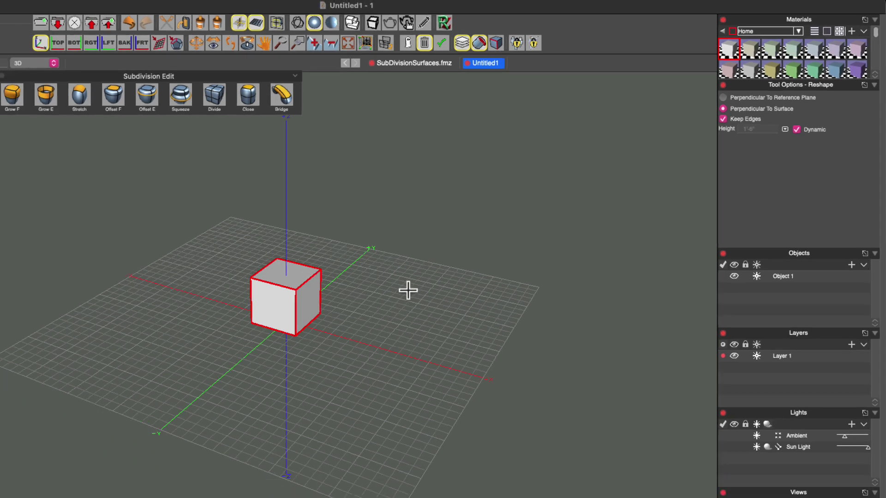
left_click(444, 269)
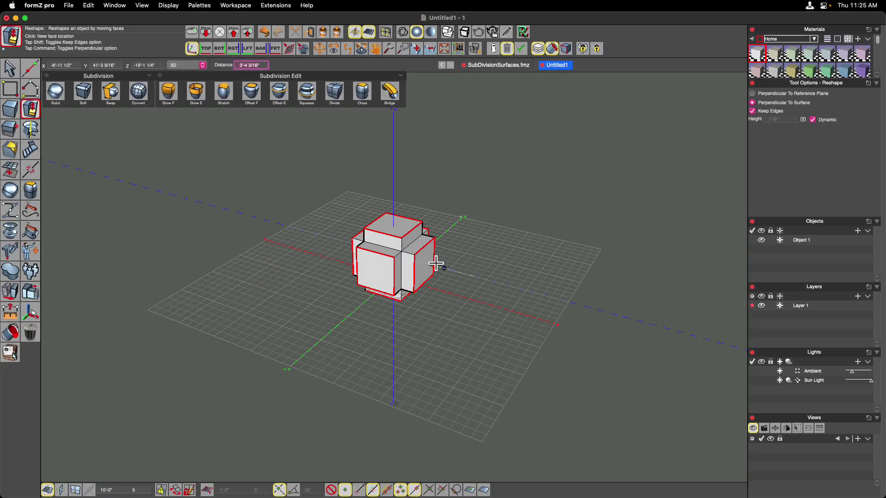
left_click(418, 257)
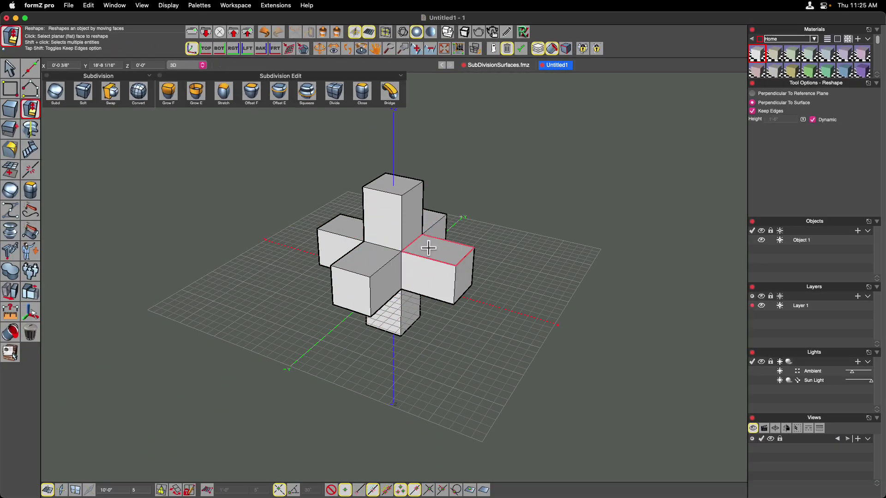
- Convert the six-armed cross into a smooth subdivision surface with the Subd tool
left_click(11, 68)
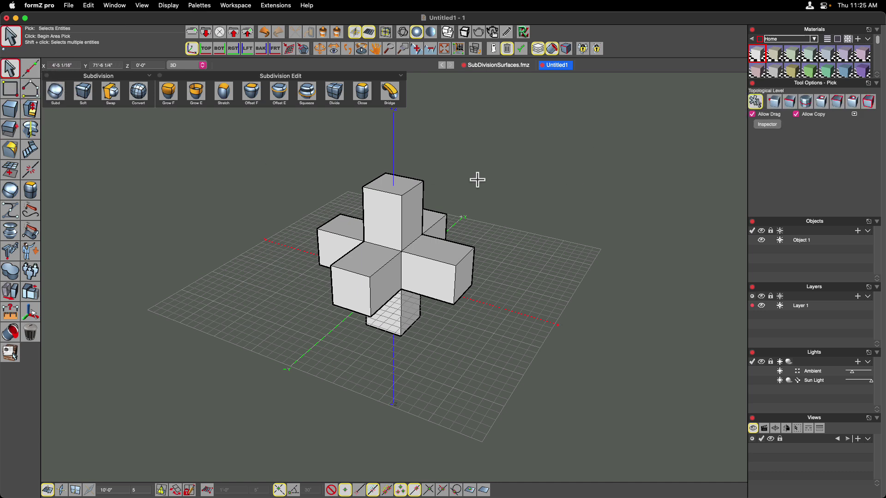
left_click(401, 207)
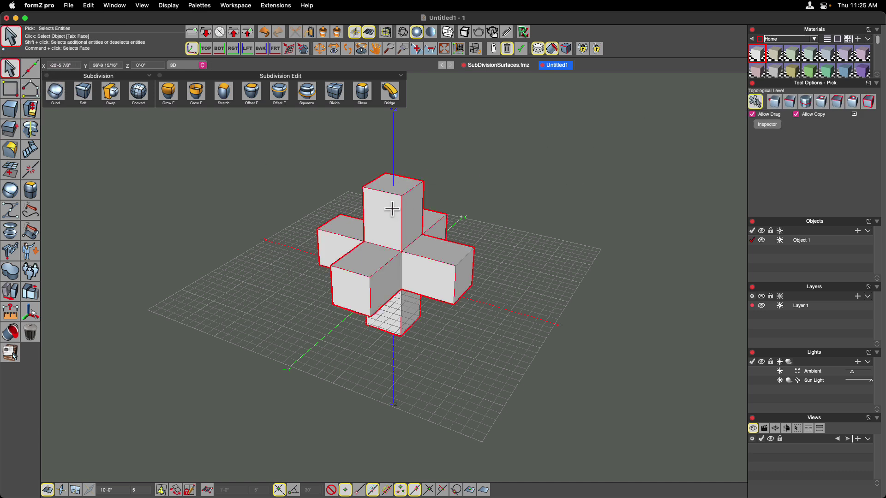
left_click(56, 99)
left_click(266, 228)
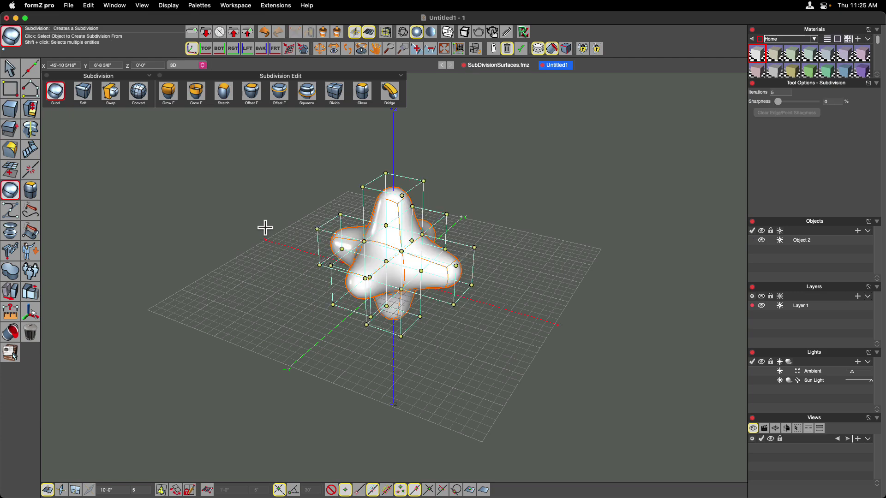
key("super+3")
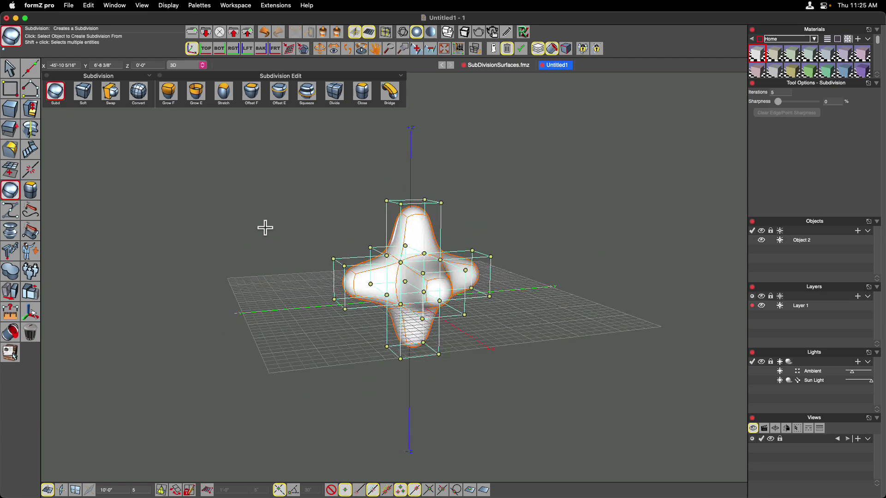
key("super+7")
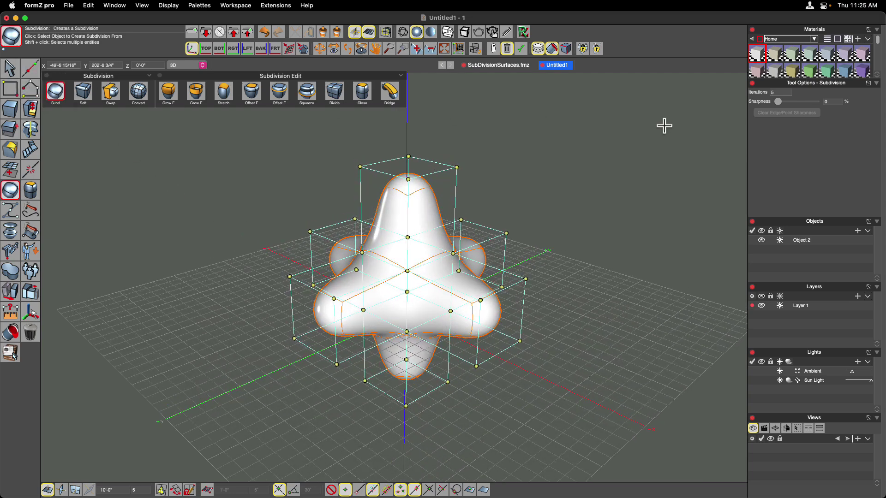
- Set the subdivision's Sharpness to 27% to give the cross firmer, more squared arms
left_click_drag(777, 105, 788, 105)
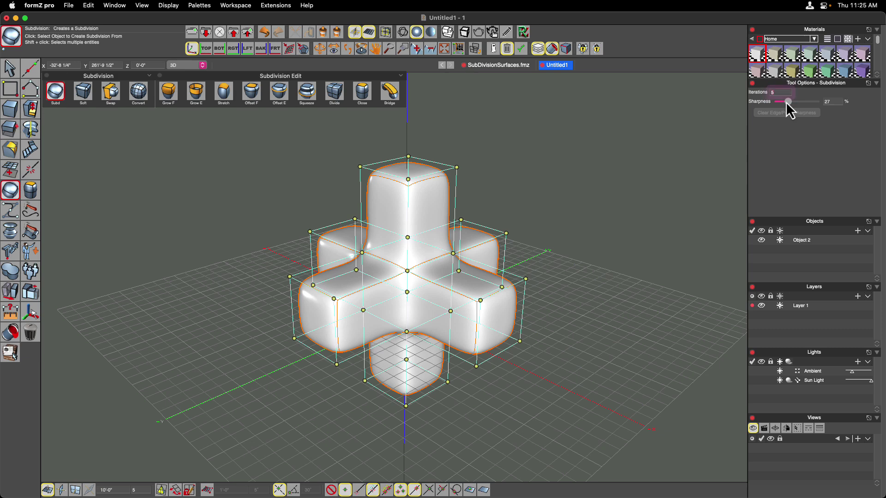
left_click(768, 91)
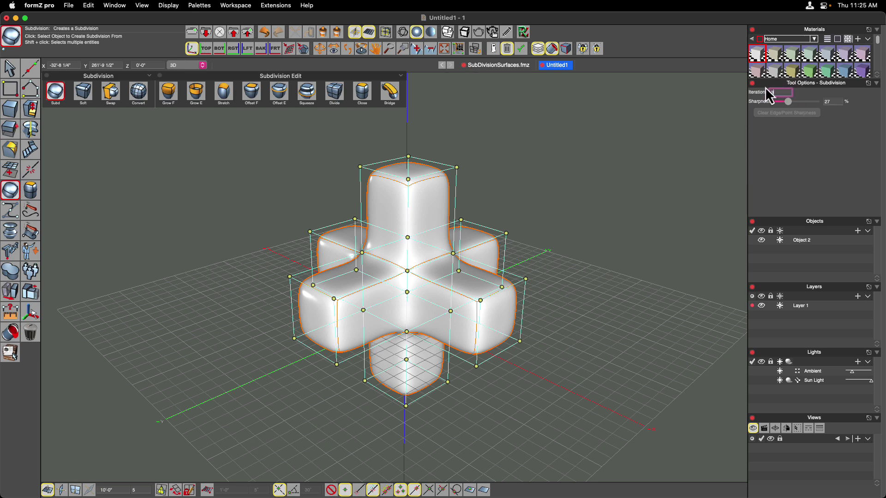
left_click(9, 68)
- Place a copy of the whole subdivision cross beside the original along the Y axis, leaving both objects deselected
key("super+2")
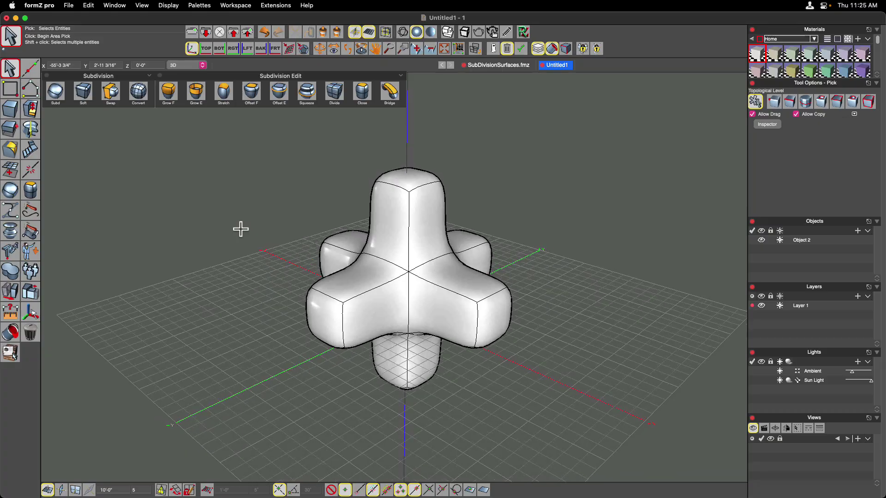
key("super+1")
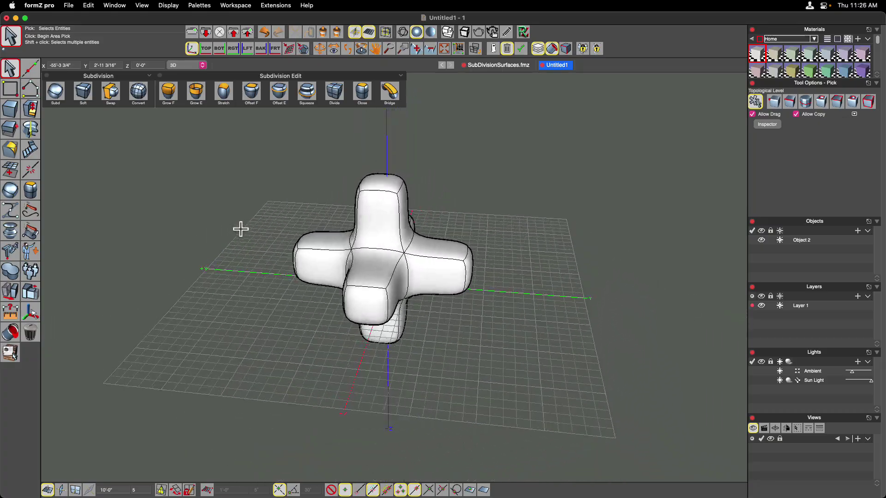
key("super+3")
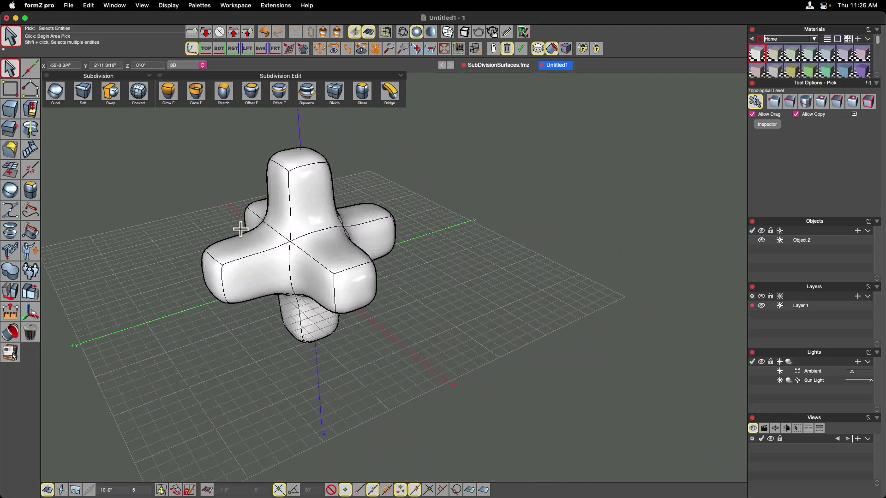
key("Left")
key("Left")
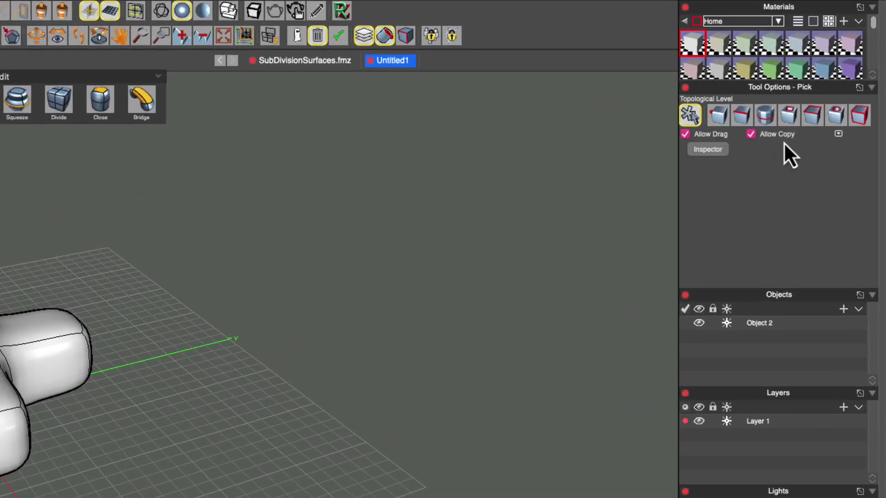
left_click(41, 377)
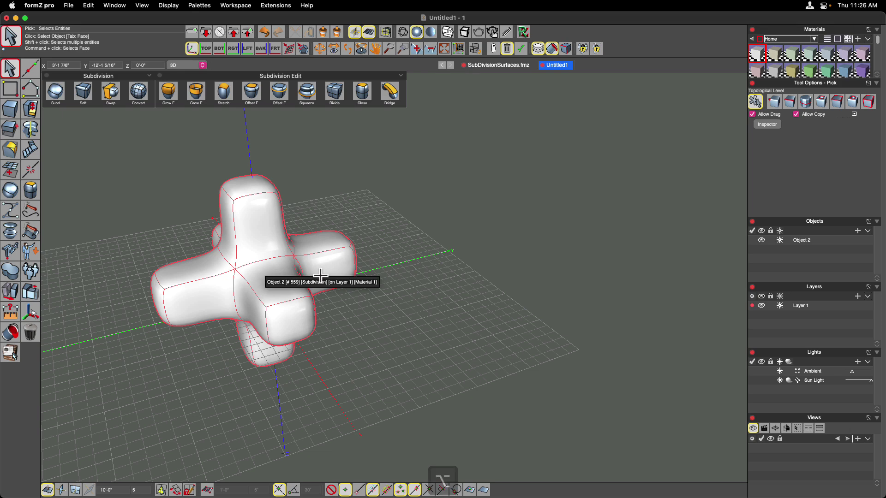
left_click_drag(321, 276, 496, 227, "alt")
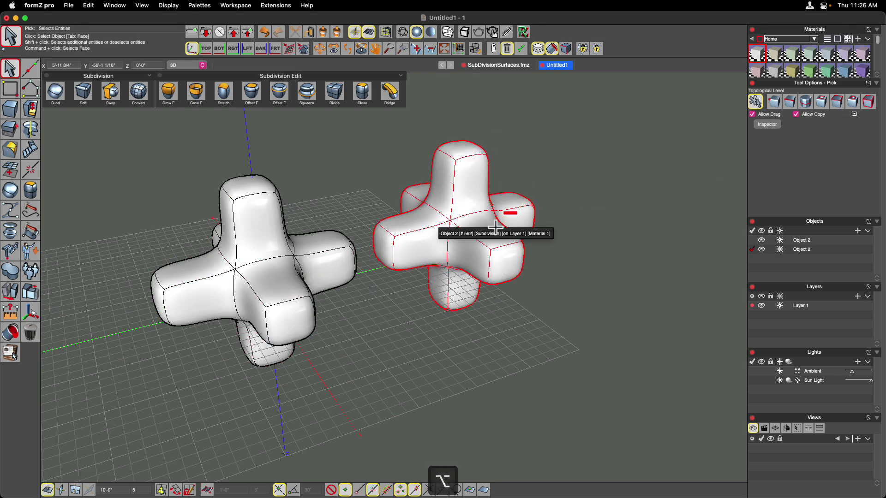
left_click(440, 326)
scroll(382, 353, "up", 2)
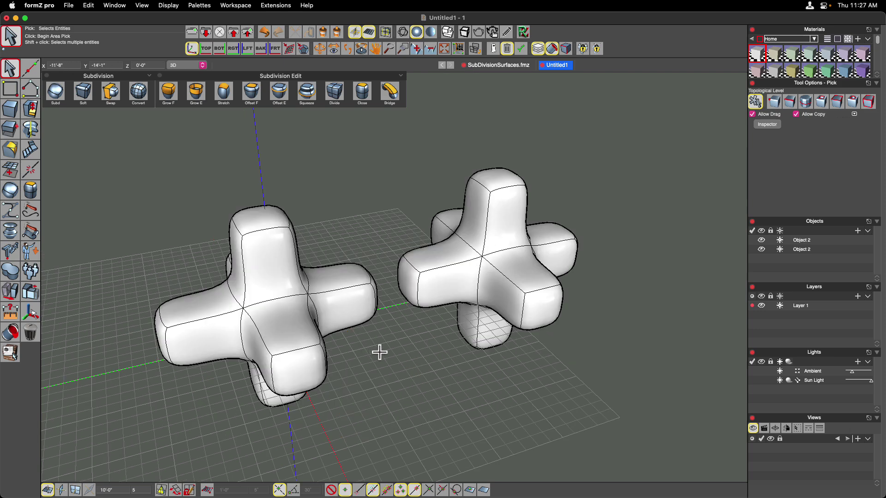
- Grow the top face of each cross's upper arm outward by 3'-0 5/16" with the subdivision Grow Face tool
scroll(379, 352, "right", 8)
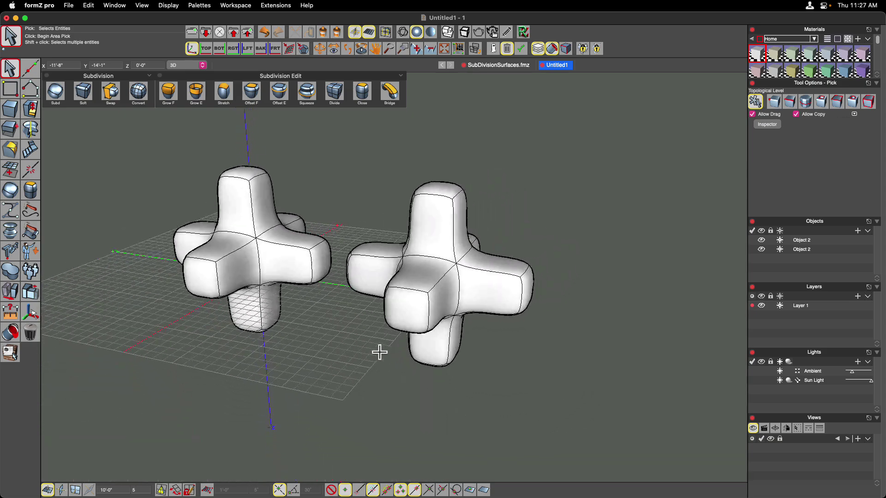
scroll(379, 352, "right", 8)
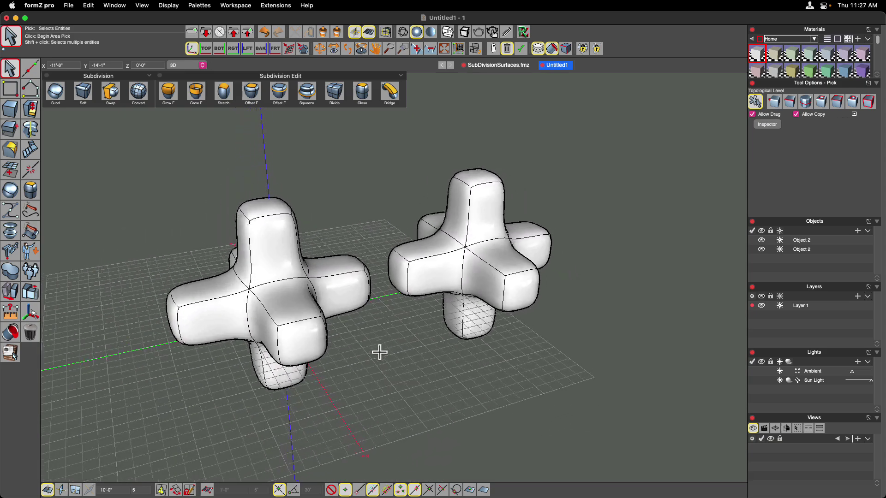
scroll(379, 352, "up", 1)
scroll(379, 352, "up", 2)
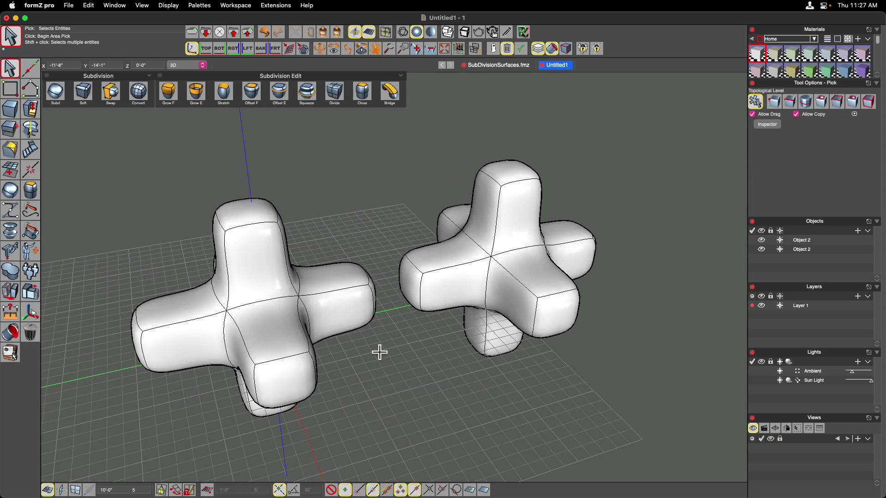
scroll(379, 352, "down", 1)
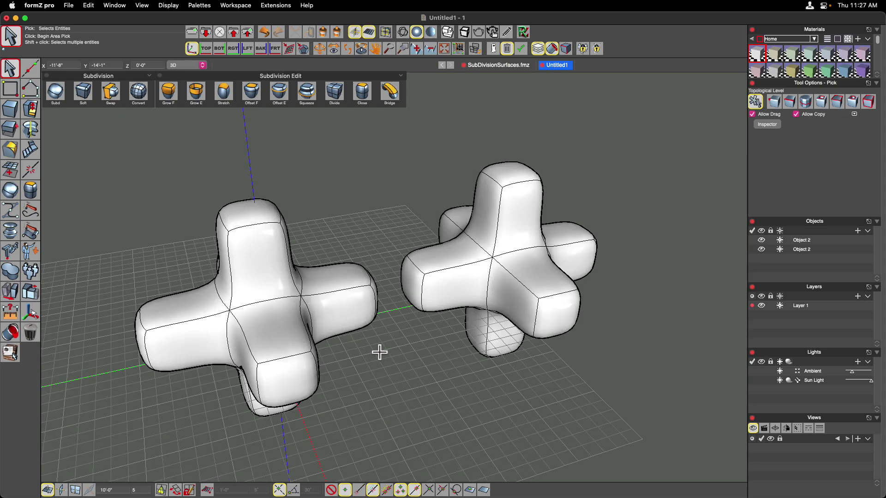
scroll(379, 352, "right", 3)
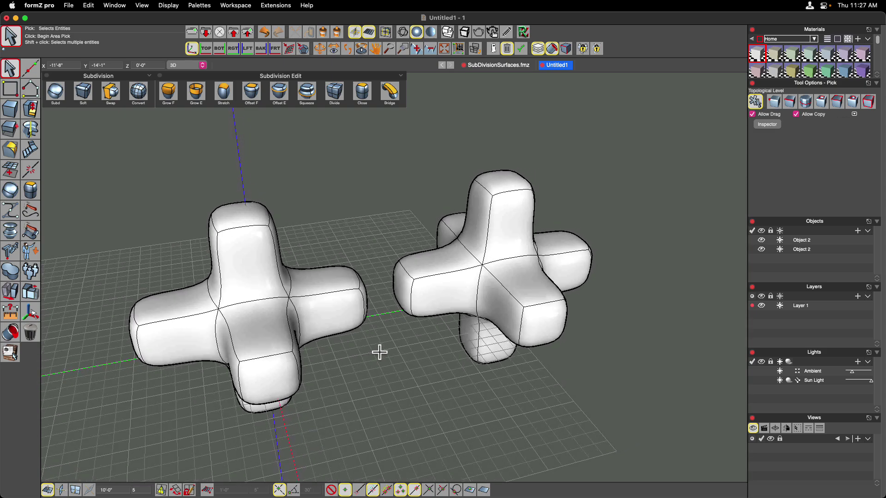
scroll(379, 352, "down", 1)
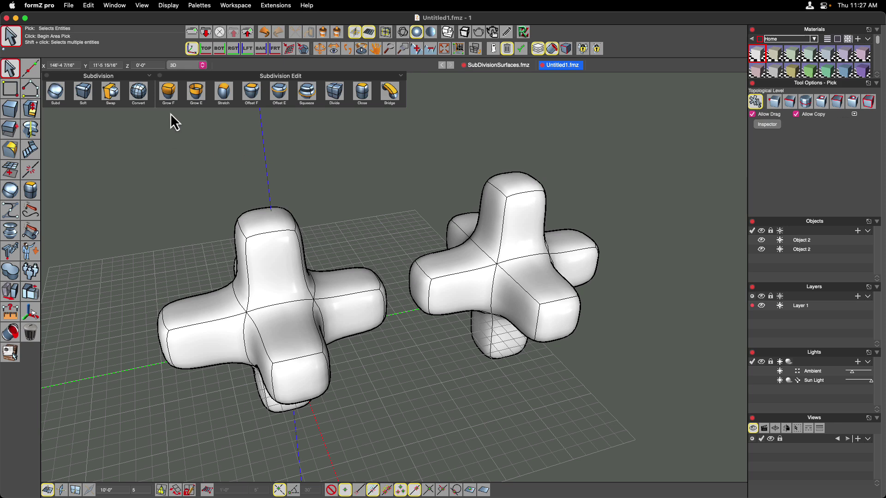
left_click(169, 95)
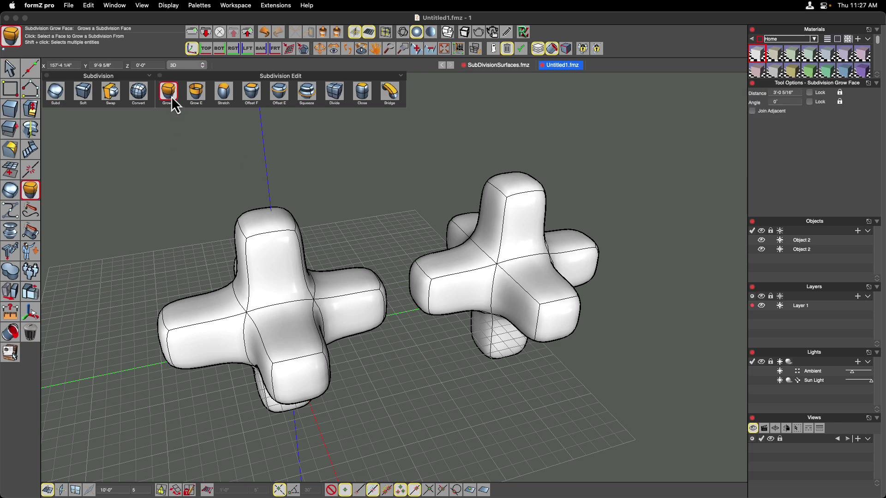
left_click(263, 222)
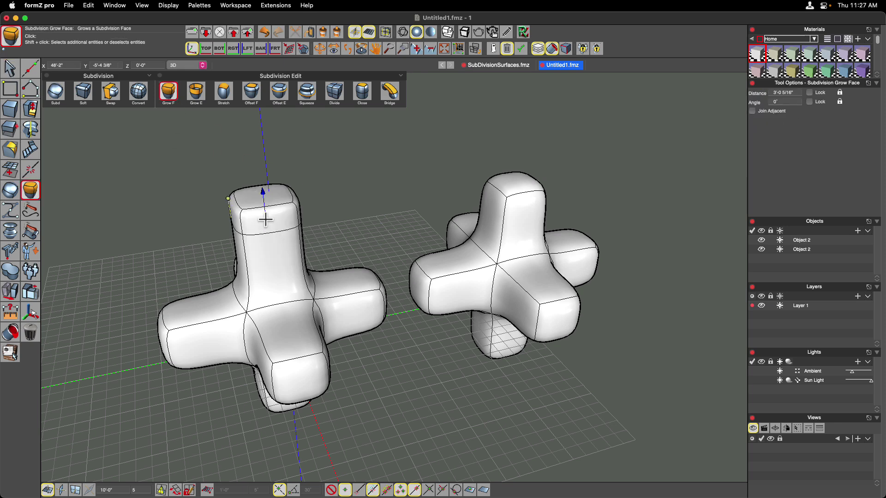
left_click(516, 180)
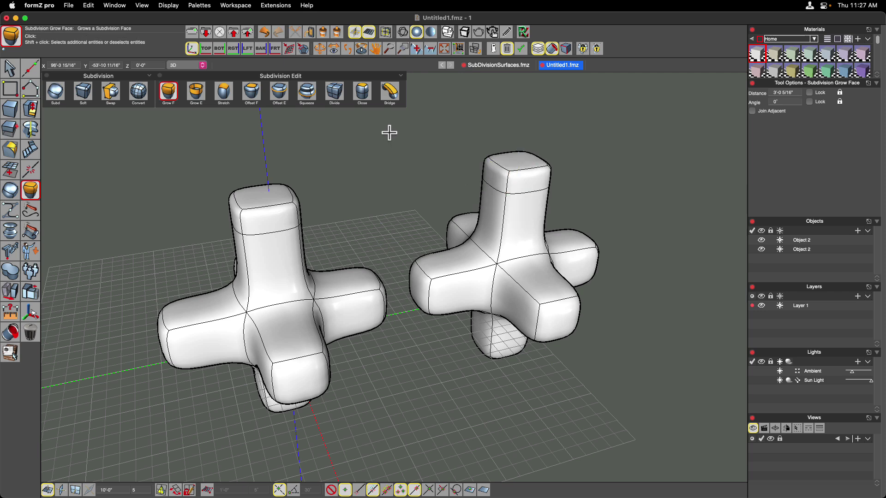
- Bridge the two crosses between the facing side faces of their newly grown top sections
left_click(390, 94)
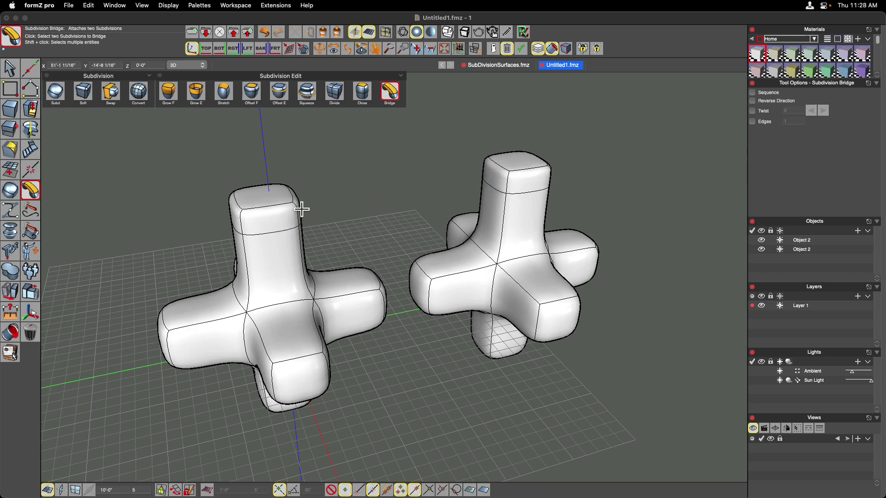
middle_click_drag(478, 173, 394, 163)
mouse_move(257, 192)
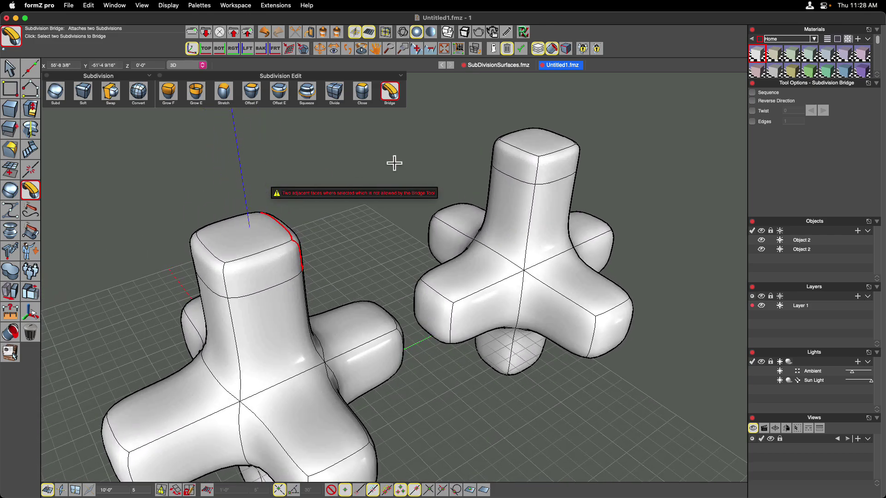
left_click(507, 165)
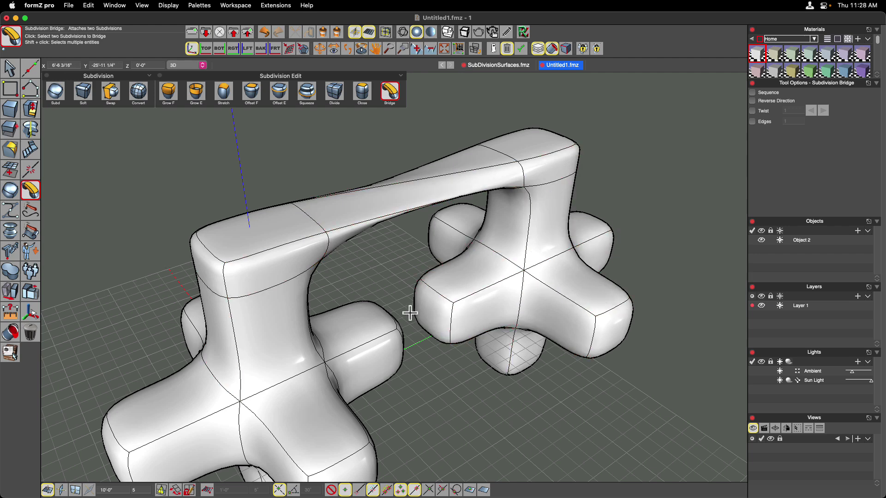
- Straighten the bridge between the two crosses by enabling Twist and setting it to 3
middle_click_drag(405, 307, 404, 307)
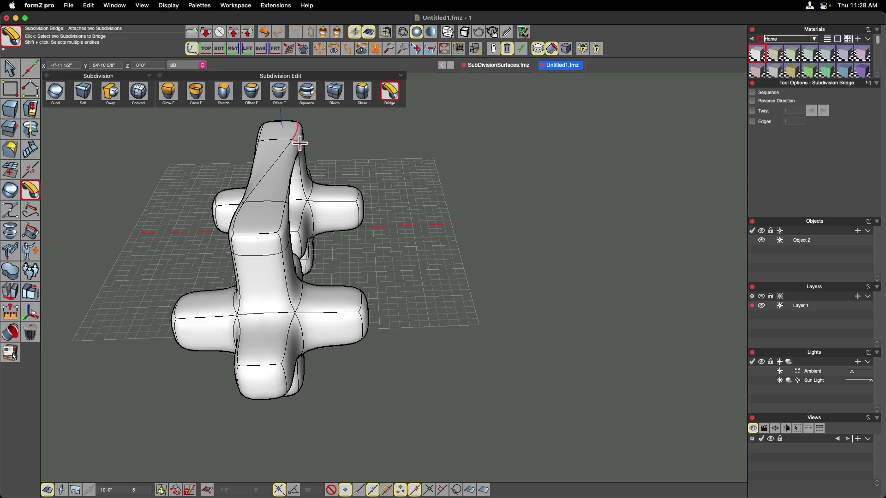
middle_click_drag(398, 187, 406, 195)
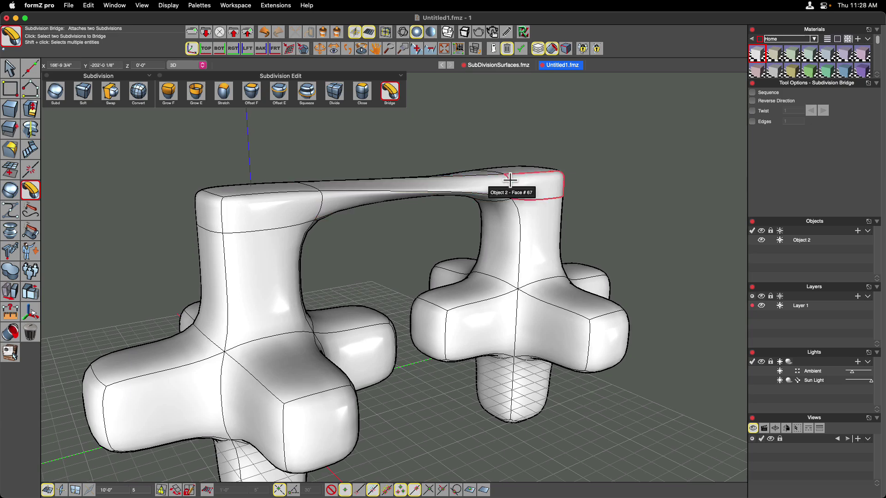
middle_click_drag(512, 191, 511, 190)
middle_click_drag(341, 320, 354, 309)
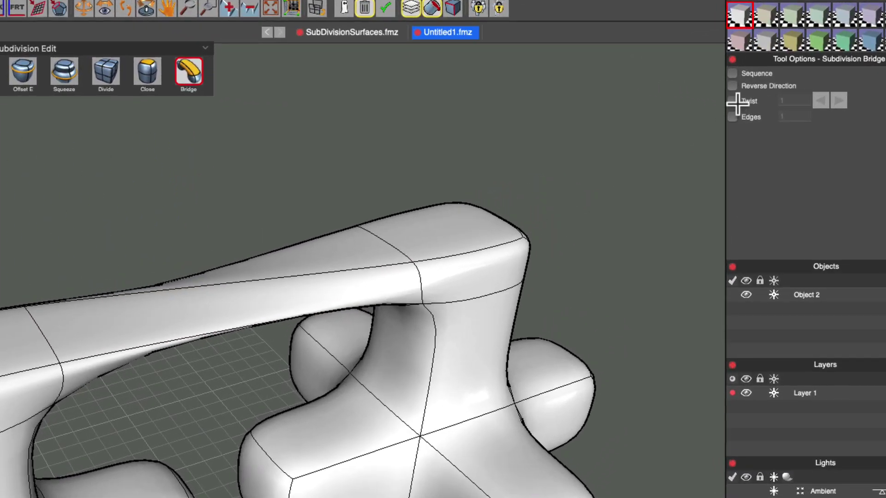
left_click(739, 104)
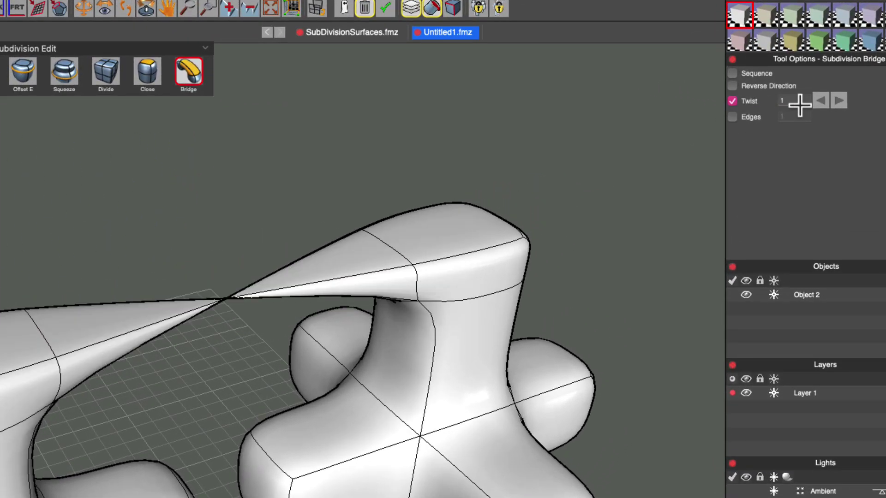
left_click(838, 101)
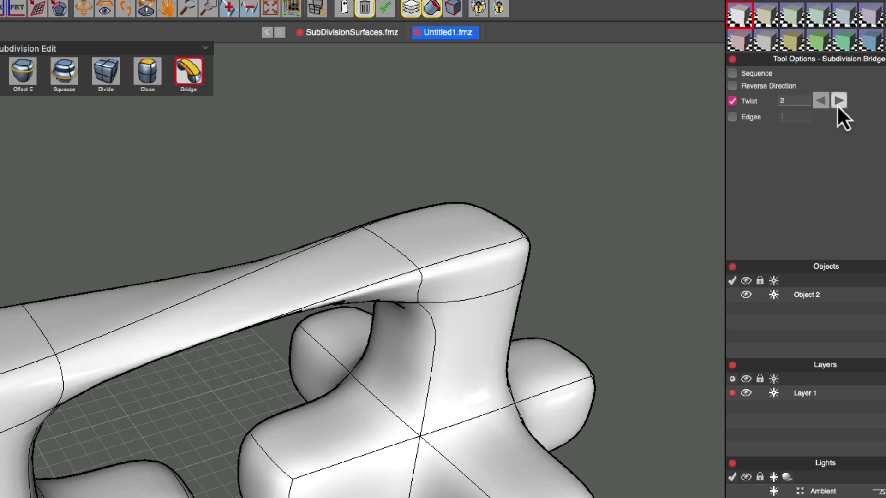
left_click(839, 101)
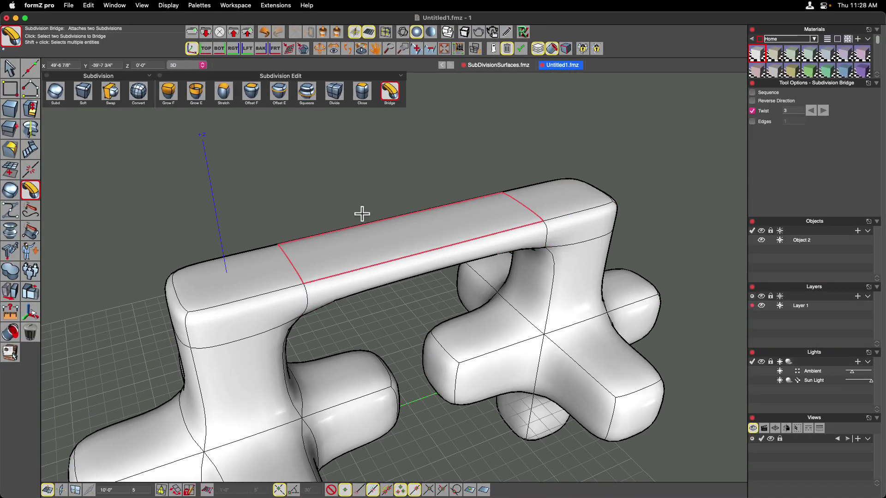
left_click(13, 67)
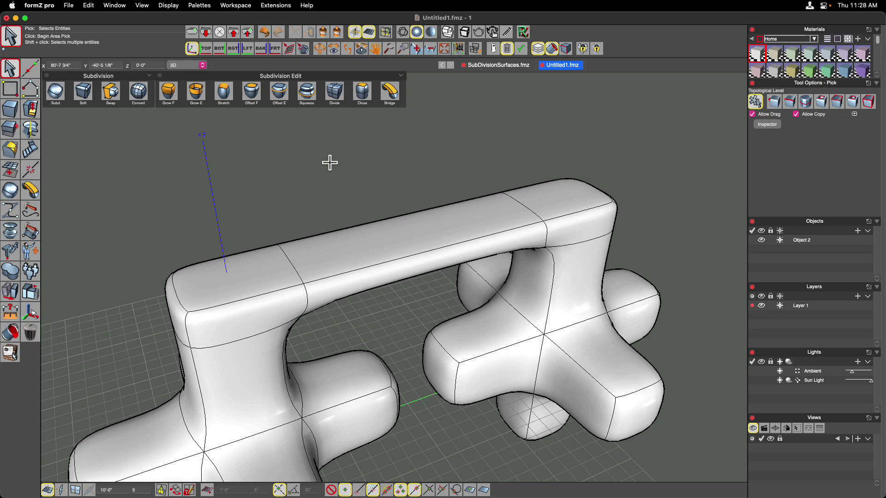
key("f")
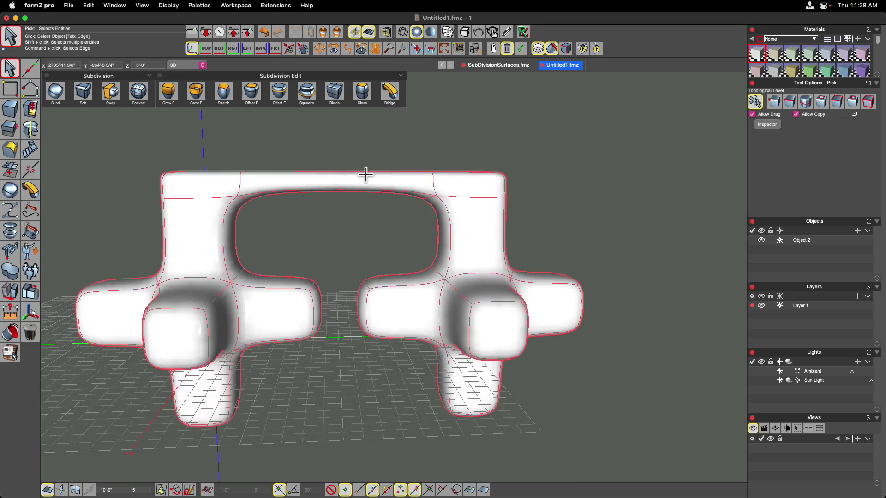
scroll(413, 146, "left", 10)
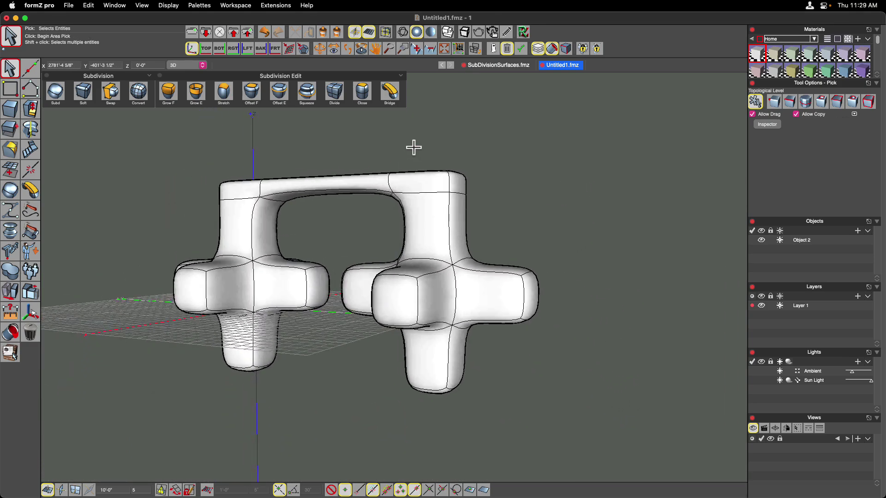
- Undo the bridge and bridge the two crosses again between the facing side faces of their top sections, with Twist at 2
scroll(414, 147, "up", 10)
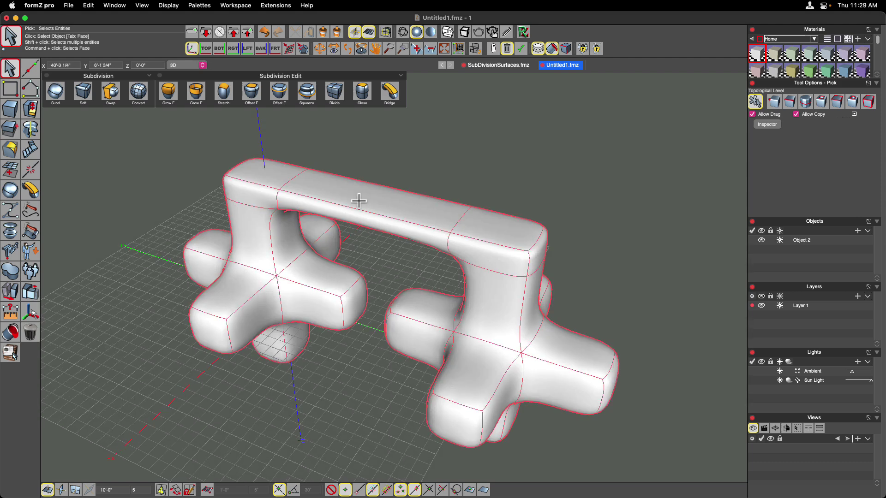
key("super+z")
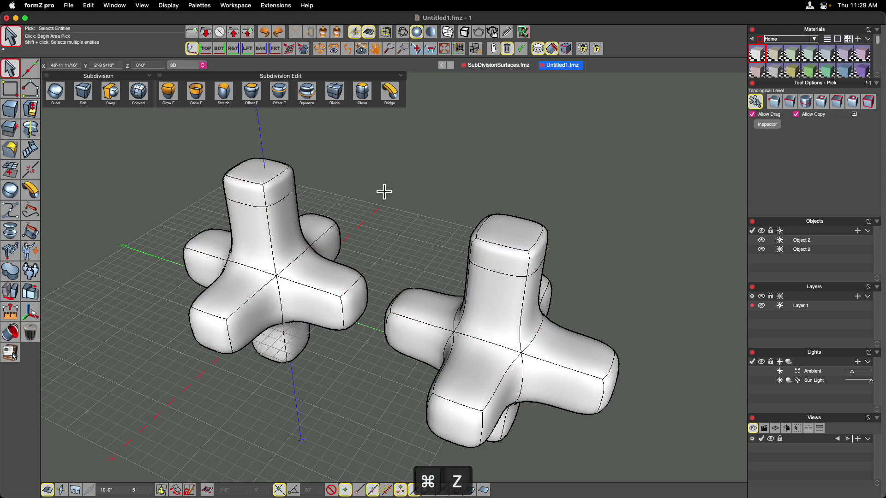
left_click(390, 94)
left_click(286, 187)
scroll(372, 180, "up", 8)
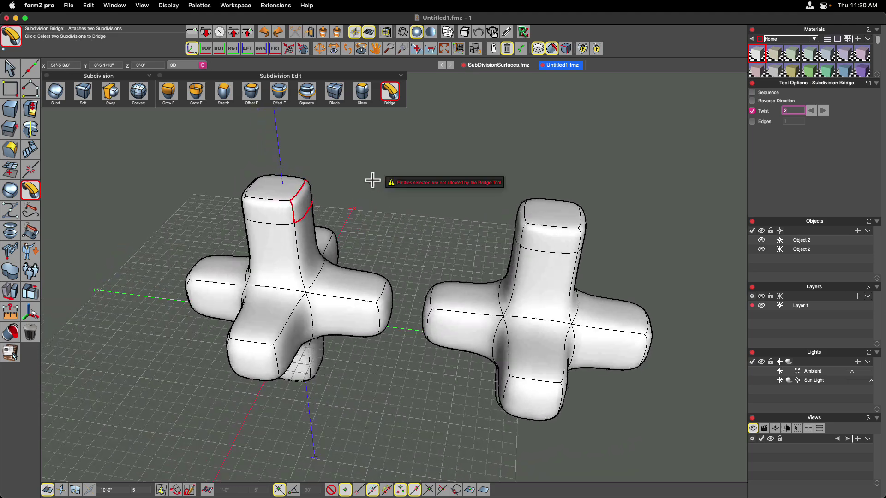
left_click(569, 193)
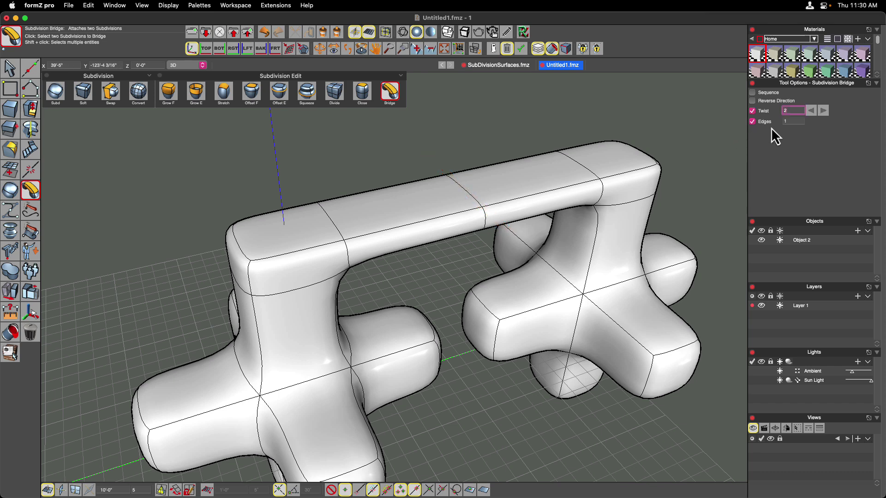
- Set the bridge's Edges option to 3 to divide the span between the two crosses
left_click(786, 121)
type("3")
key("Return")
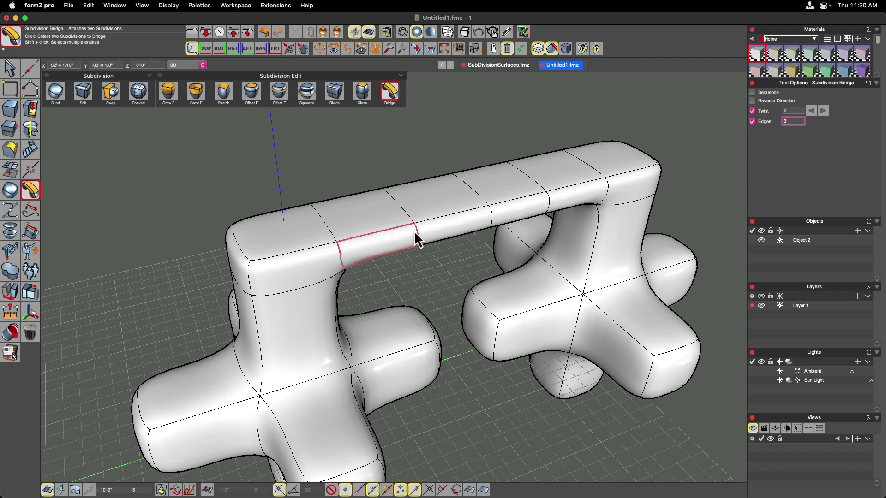
left_click(492, 213)
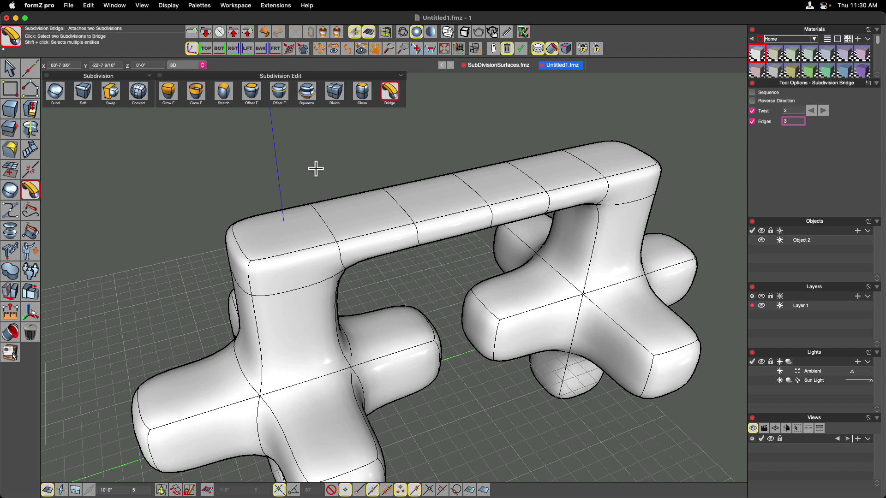
scroll(316, 168, "down", 4)
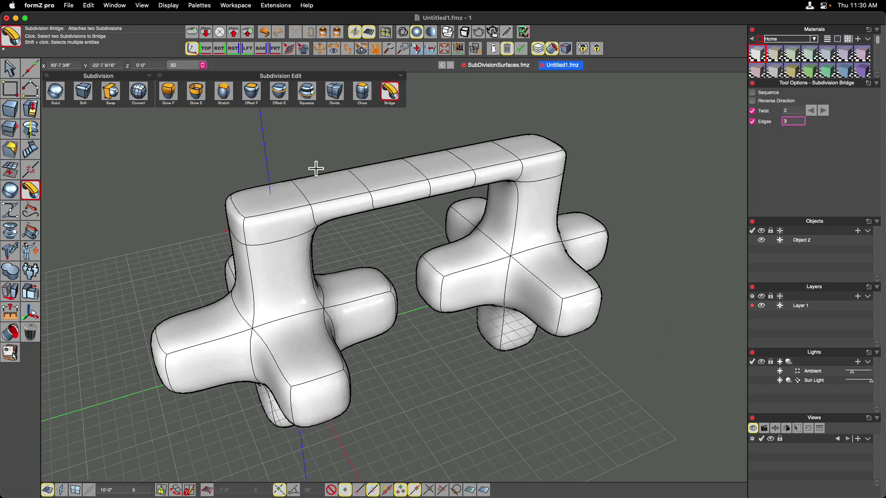
scroll(316, 168, "down", 2)
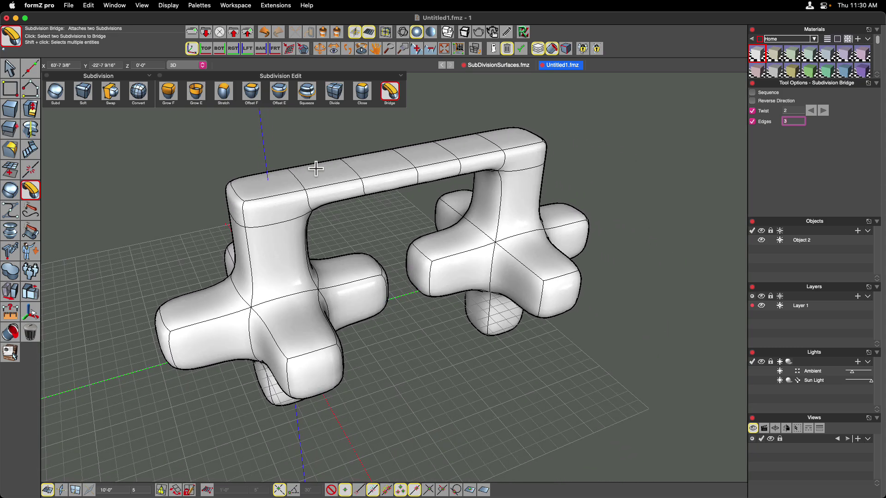
scroll(315, 164, "up", 1)
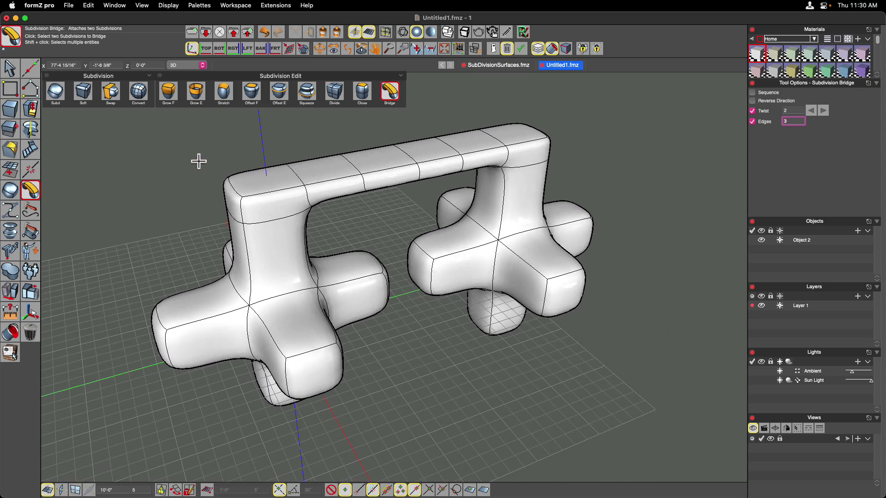
- At the face level, delete the end faces of the two parallel front arms to leave them open
left_click(9, 68)
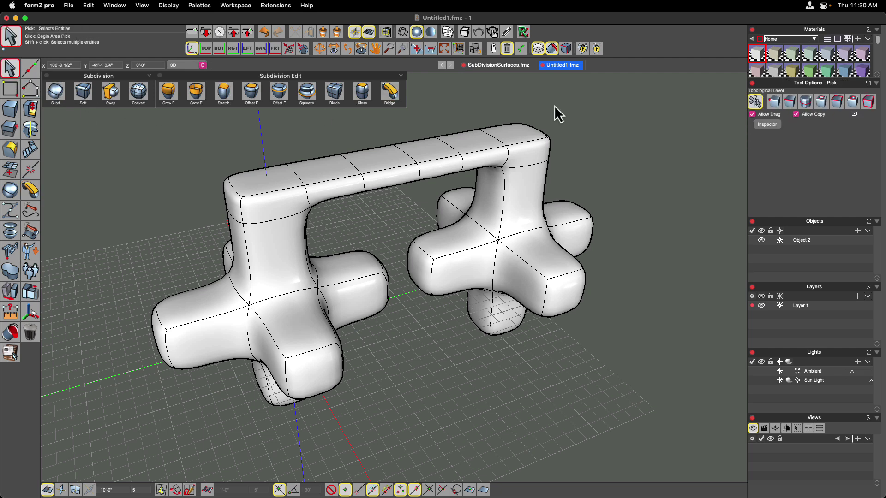
left_click(835, 102)
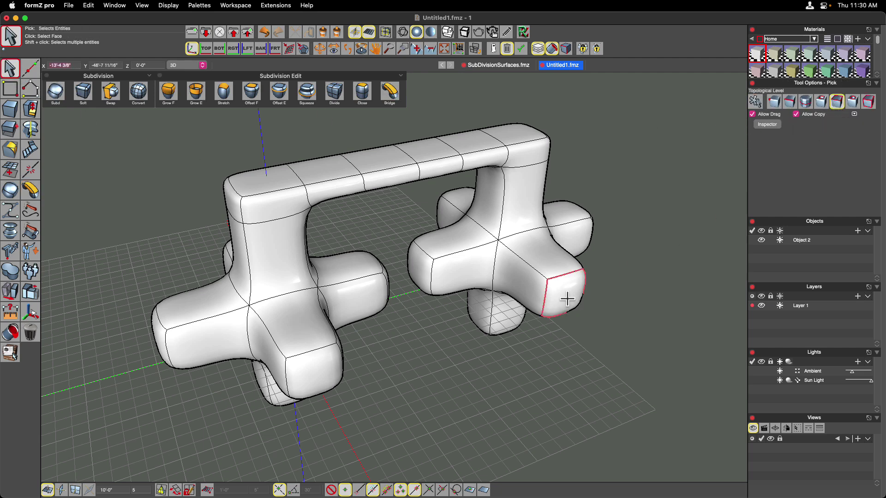
left_click(568, 299)
key("BackSpace")
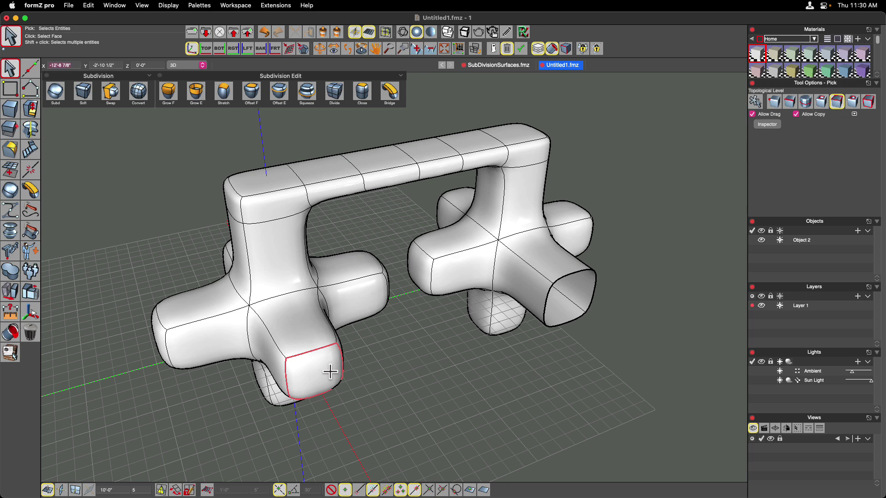
left_click(313, 371)
key("BackSpace")
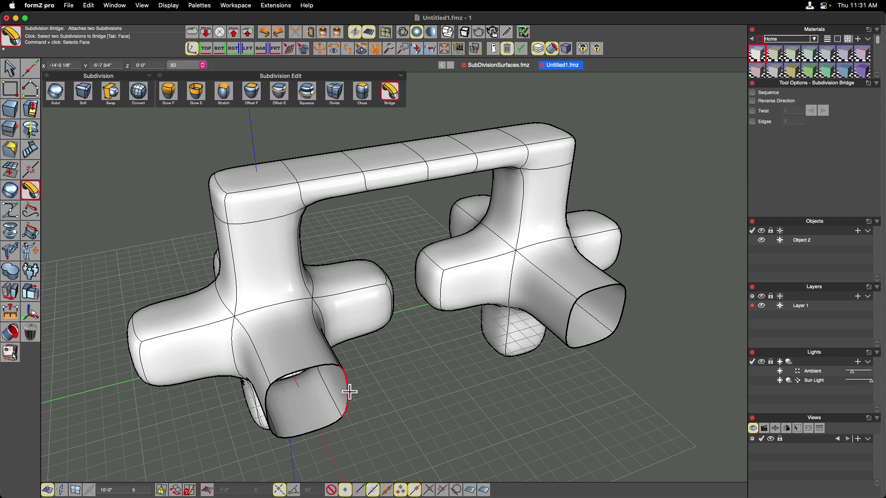
- Bridge the two open front arms between one facing edge on each opening, without Sequence, Twist or Edges
left_click(349, 391)
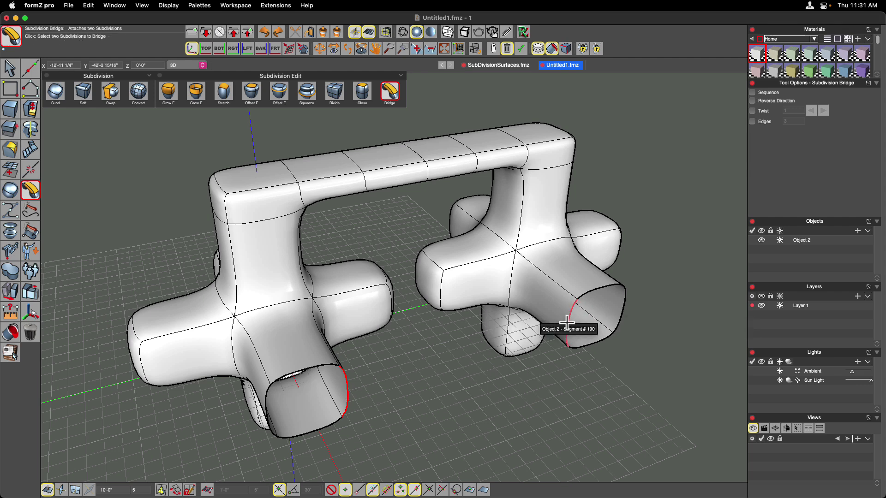
left_click(566, 323)
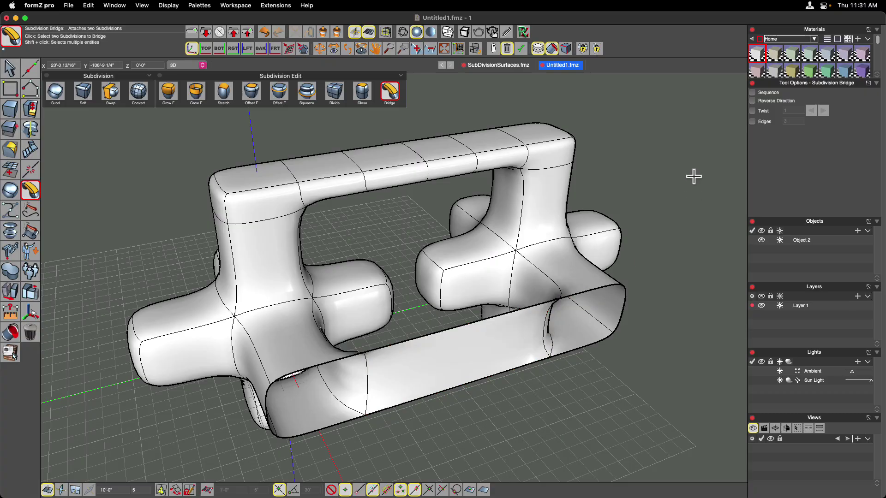
middle_click_drag(529, 418, 529, 418)
scroll(530, 418, "left", 10)
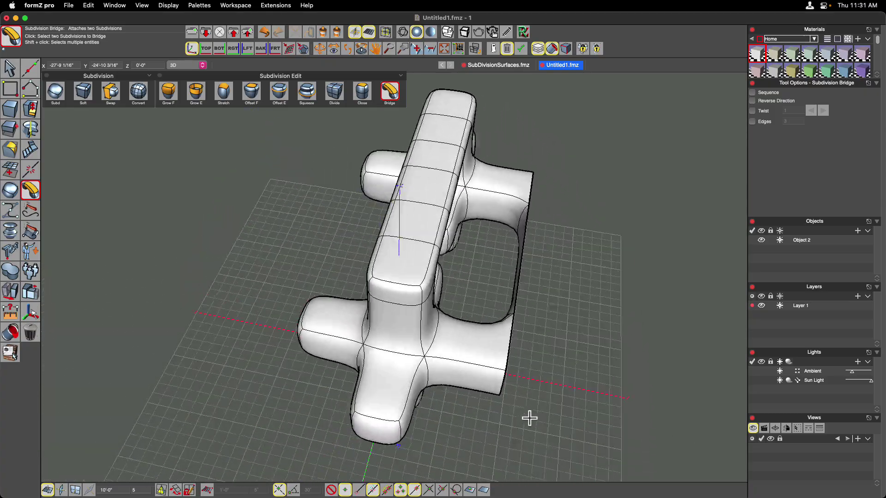
scroll(530, 418, "left", 10)
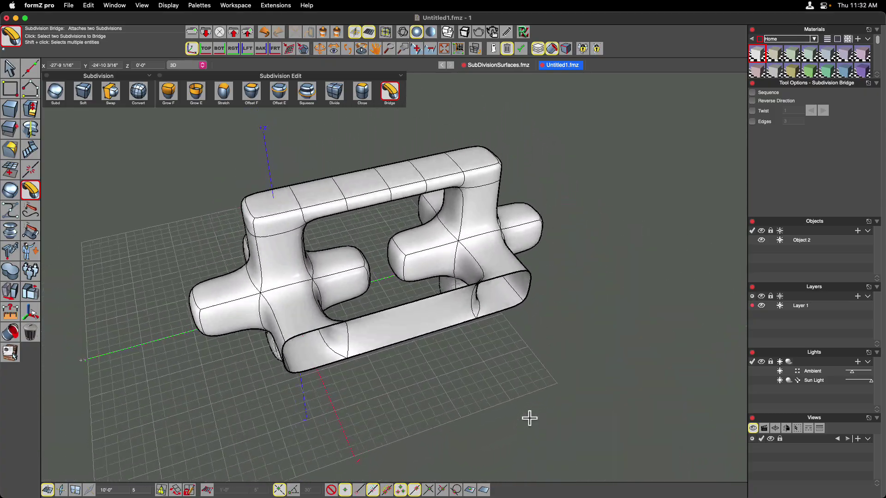
scroll(548, 339, "up", 3)
scroll(548, 340, "left", 10)
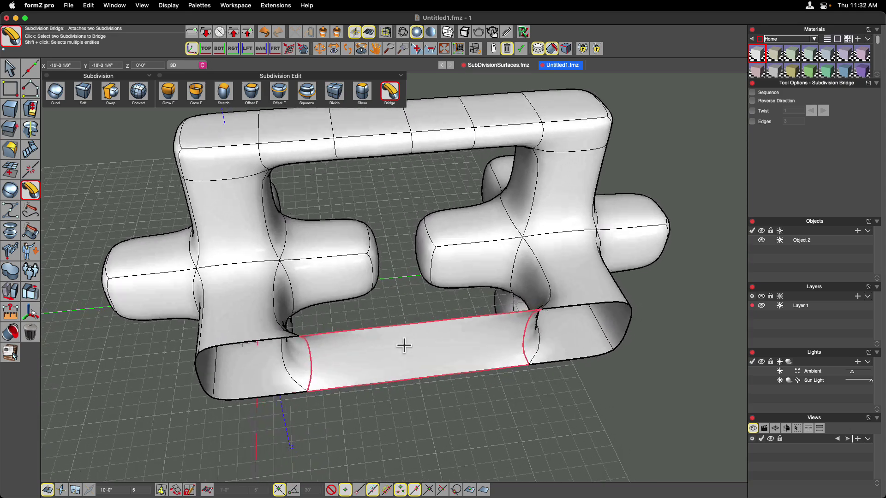
scroll(86, 178, "left", 5)
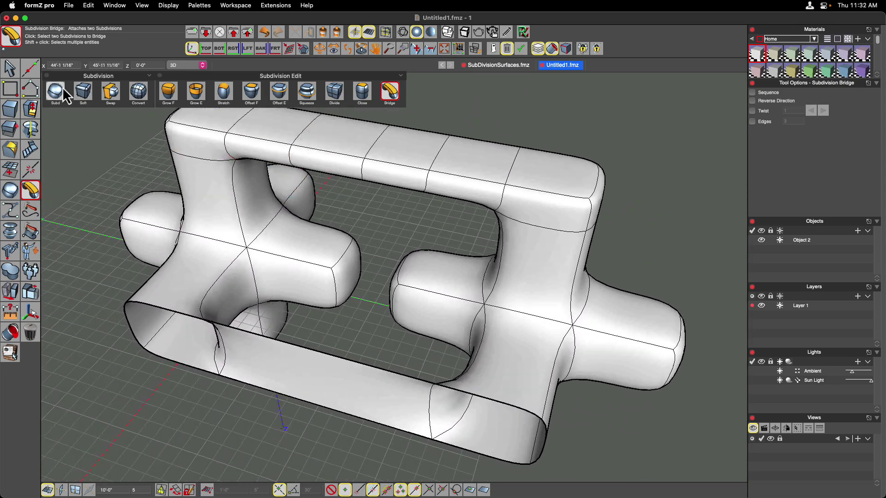
- Delete the end faces of the two inner arms that point toward each other between the crosses
left_click(9, 67)
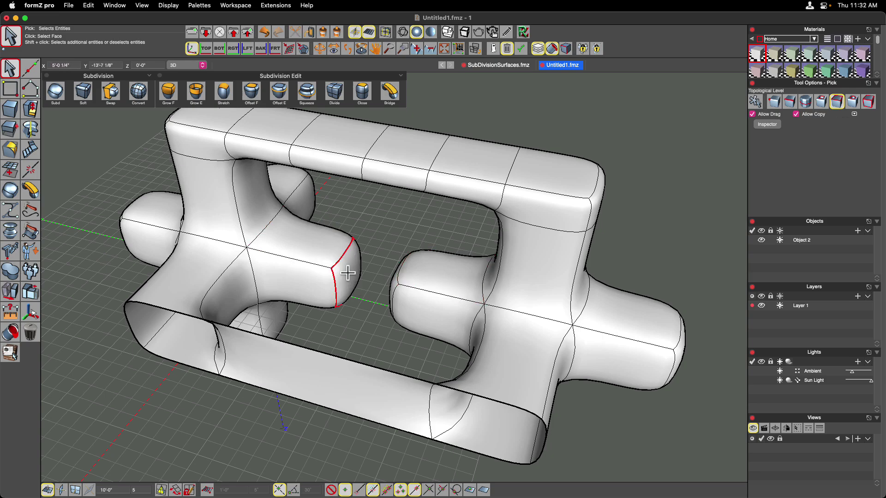
key("BackSpace")
scroll(380, 322, "up", 3)
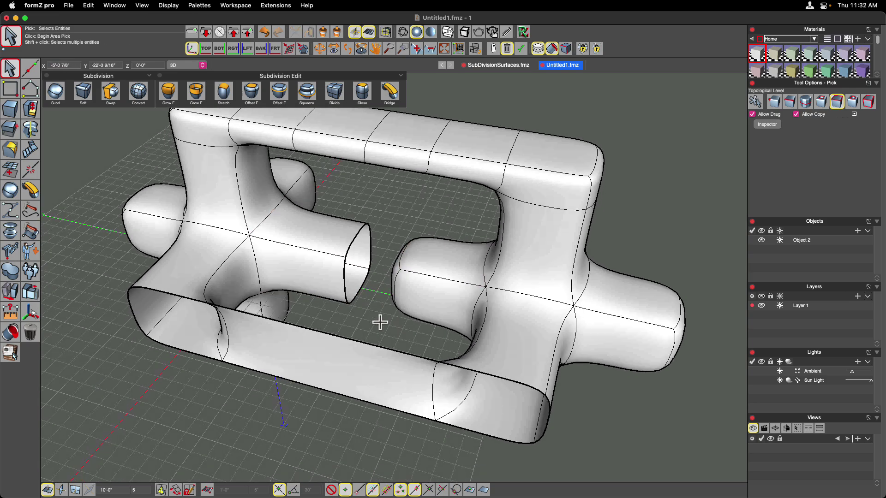
scroll(380, 322, "left", 5)
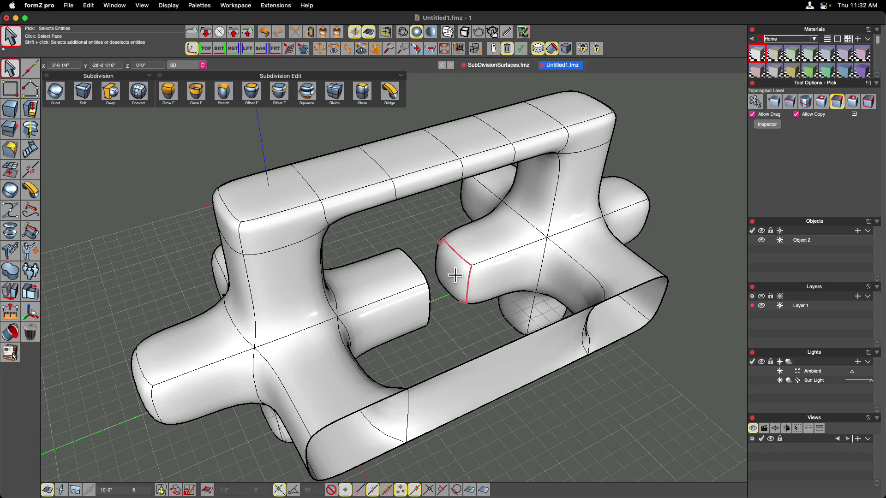
left_click(455, 275)
key("BackSpace")
scroll(466, 329, "left", 3)
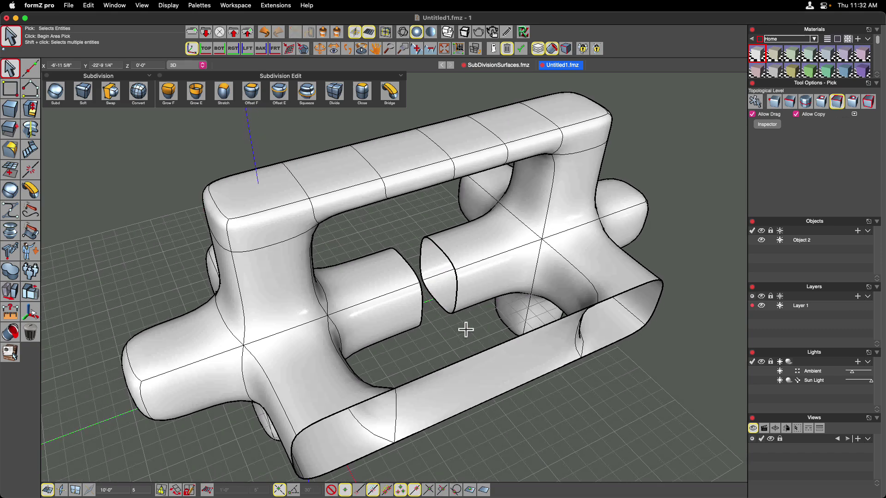
- Bridge the complete openings of the two facing inner arms with the Sequence option enabled
scroll(466, 329, "up", 5)
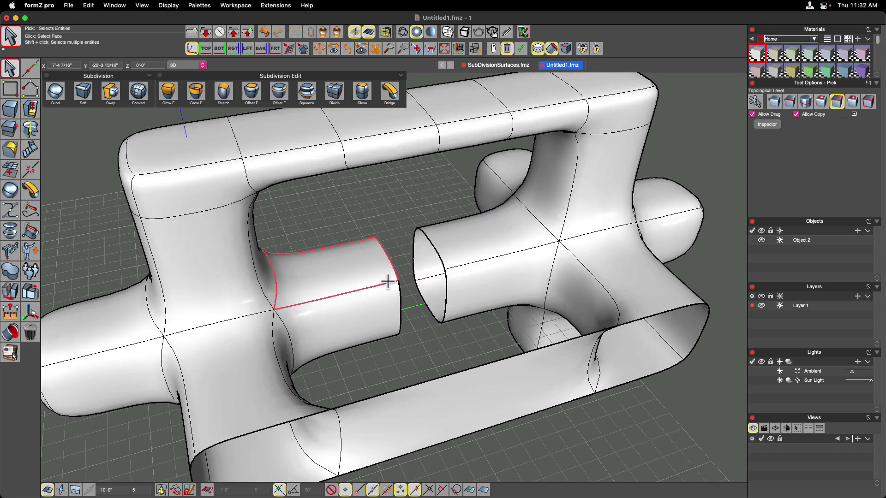
left_click(386, 95)
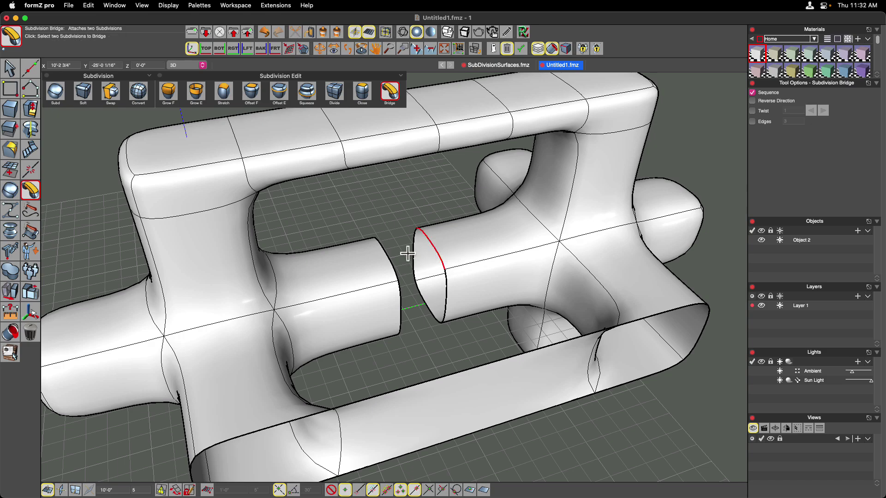
left_click(388, 260)
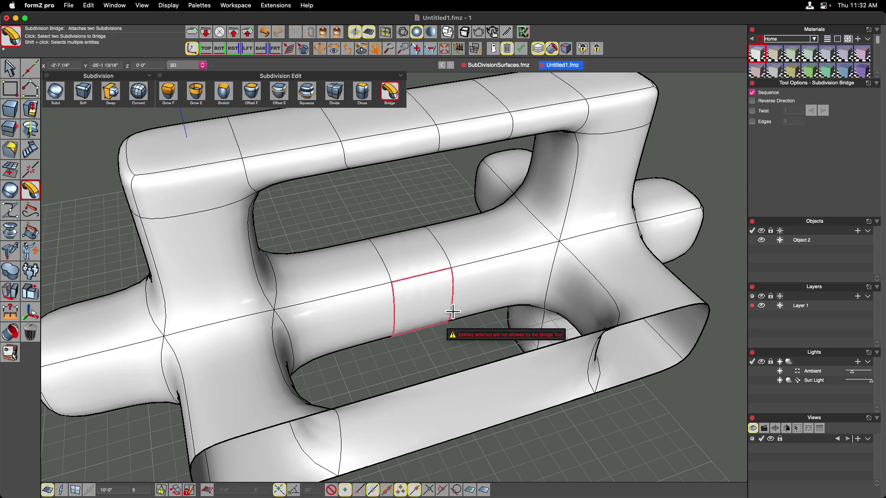
middle_click_drag(413, 320, 348, 196)
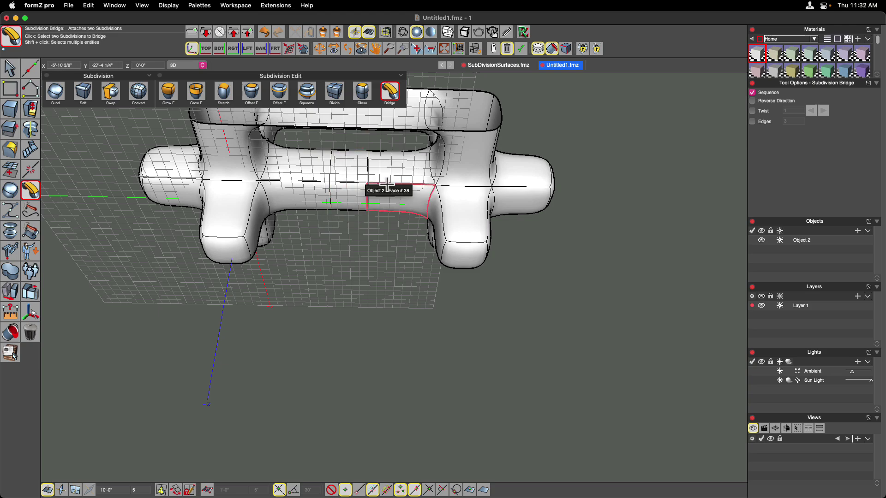
scroll(397, 224, "up", 5)
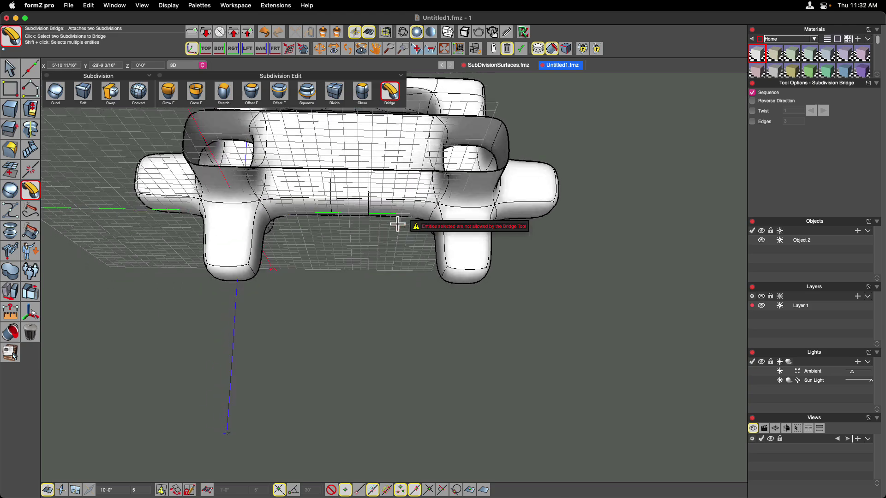
scroll(398, 224, "up", 5)
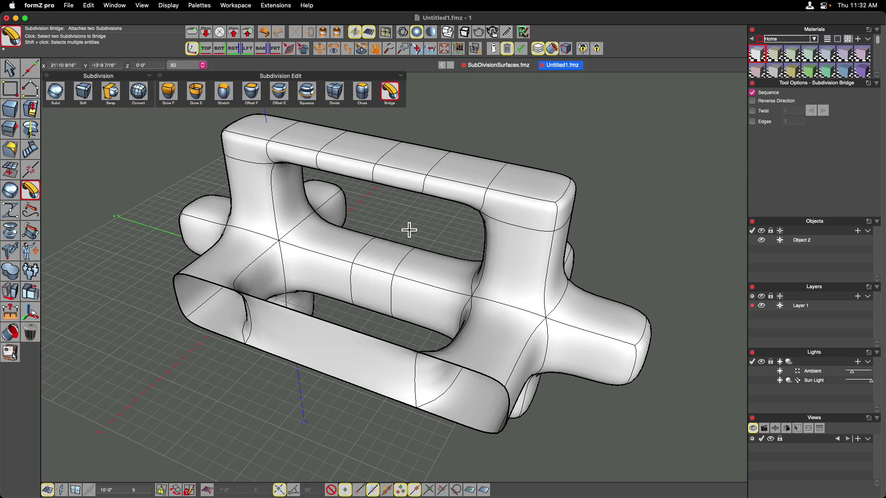
key("space")
scroll(448, 157, "down", 6)
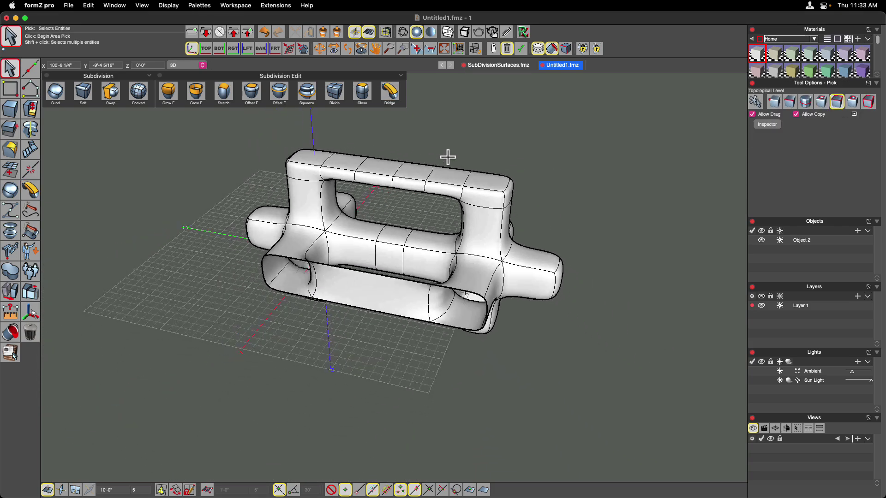
- Draw a rectangle about 33'-0 5/8" by 56'-9 1/2" on the ground plane in front of the bridged object
left_click(11, 94)
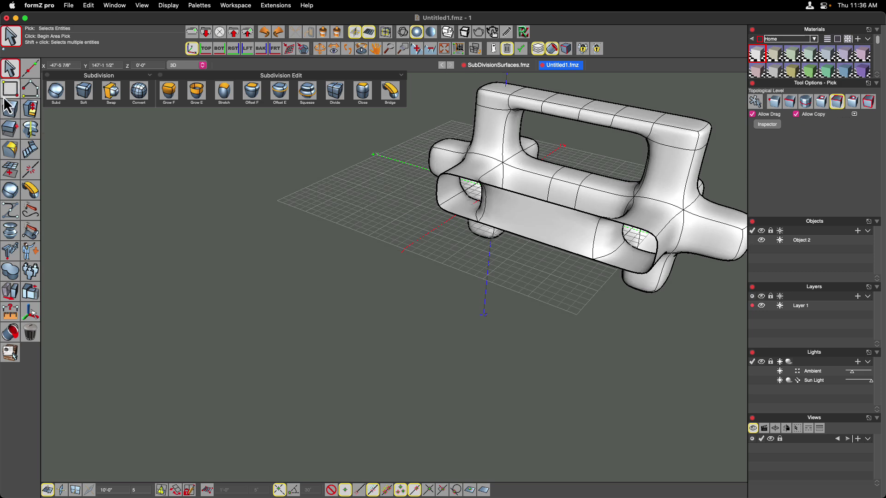
left_click(10, 89)
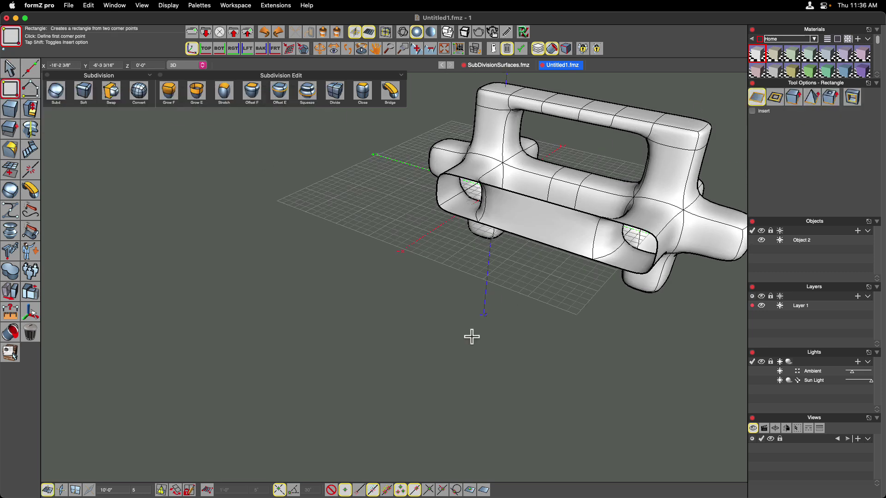
left_click(349, 221)
left_click(493, 418)
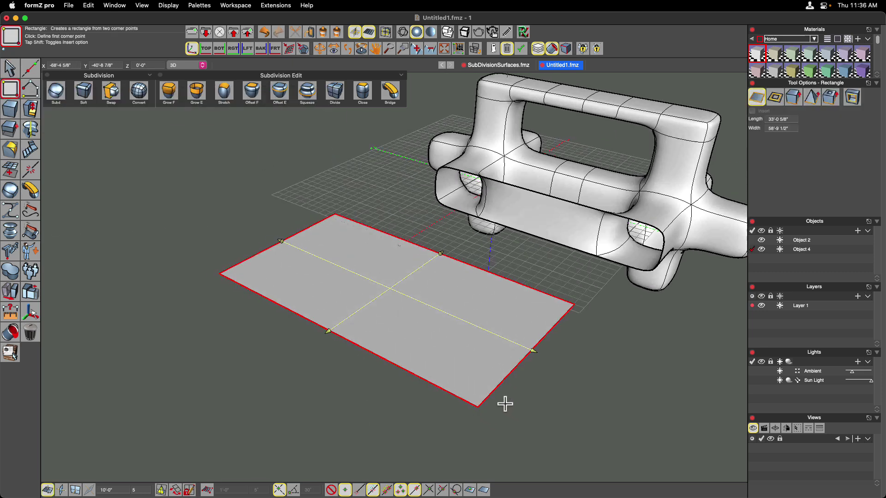
- Adjust the Mesh tool's grid spacing and mesh the new rectangle into a grid of faces with Fit Increment
left_click(12, 172)
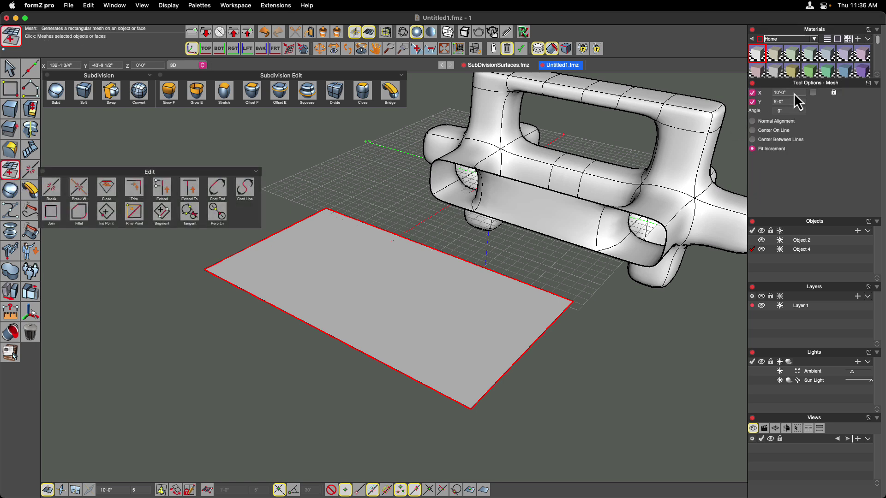
left_click(793, 92)
key("Tab")
left_click(10, 74)
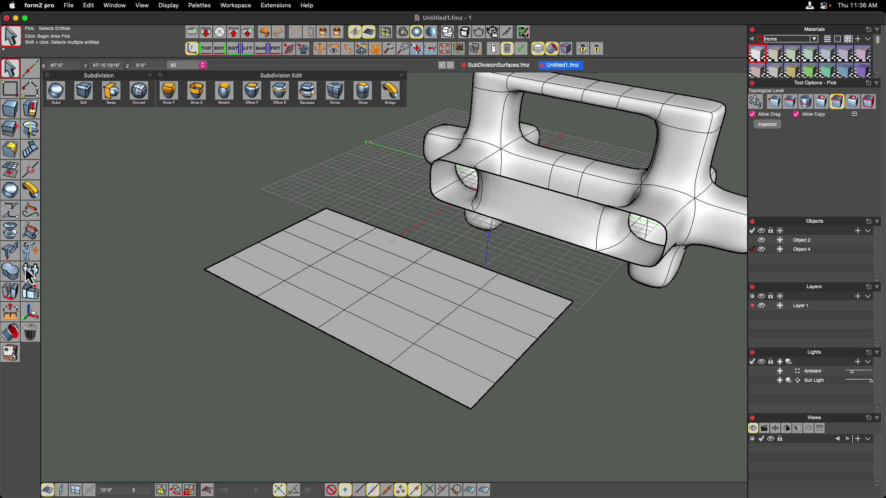
- Convert the meshed rectangle into a subdivision surface with 3 iterations and clear the selection
left_click(10, 190)
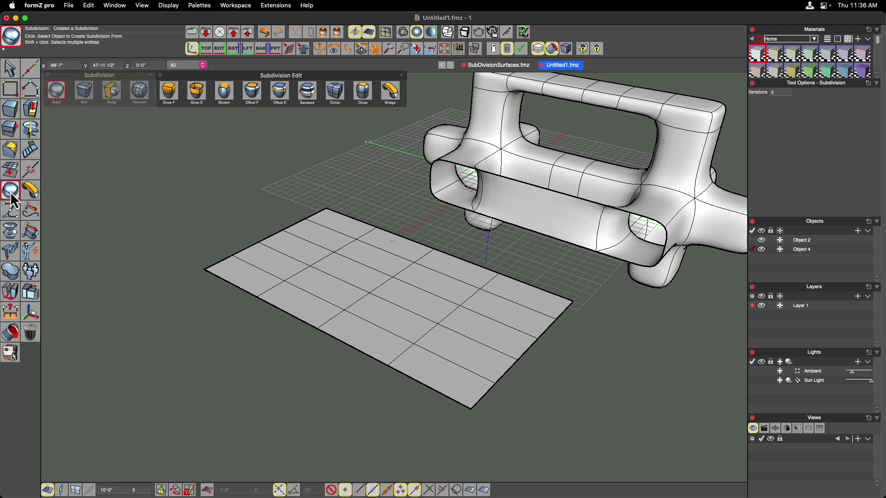
left_click(288, 260)
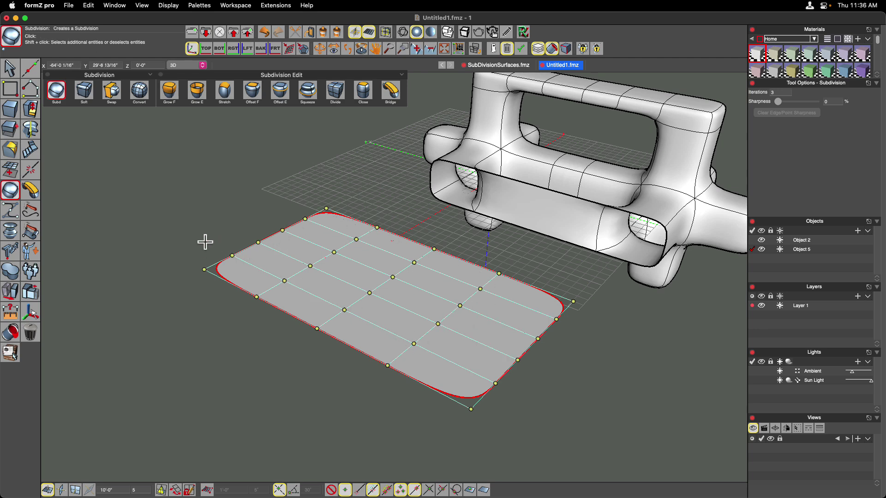
left_click(10, 69)
left_click(197, 187)
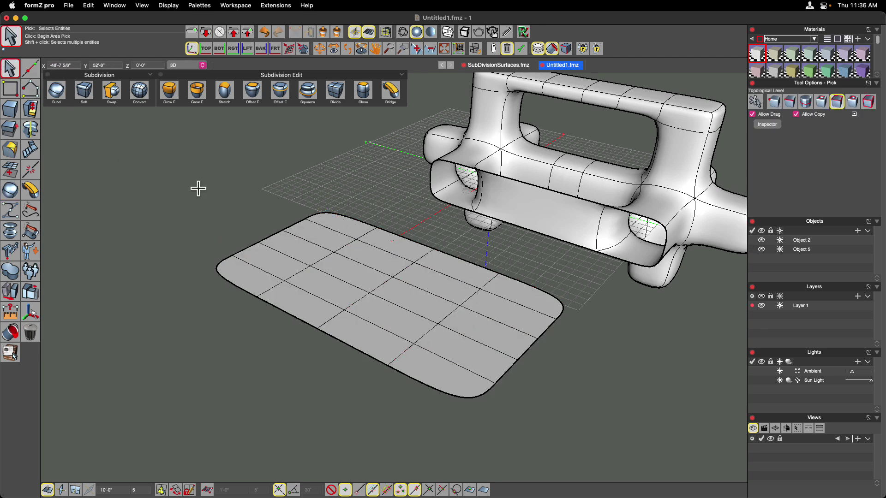
- Copy the subdivision surface about 19' straight up, perpendicular to the reference plane, and clear the selection
scroll(197, 188, "up", 1)
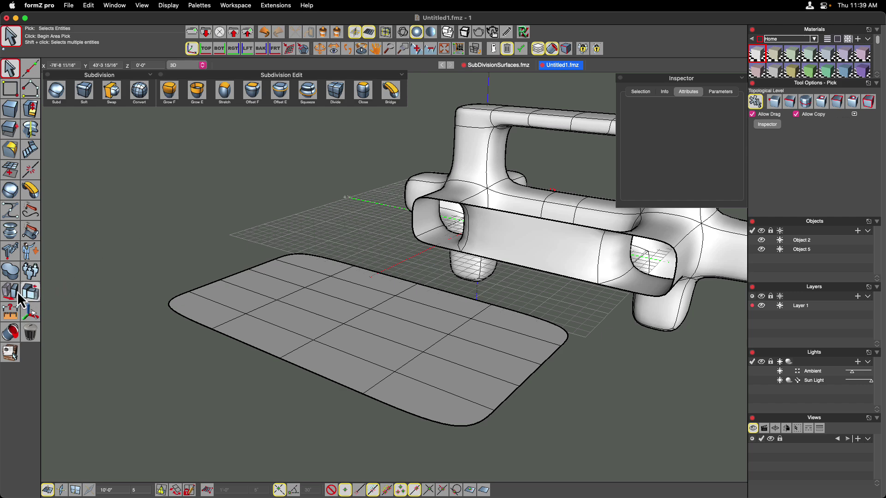
left_click(19, 300)
left_click(220, 298)
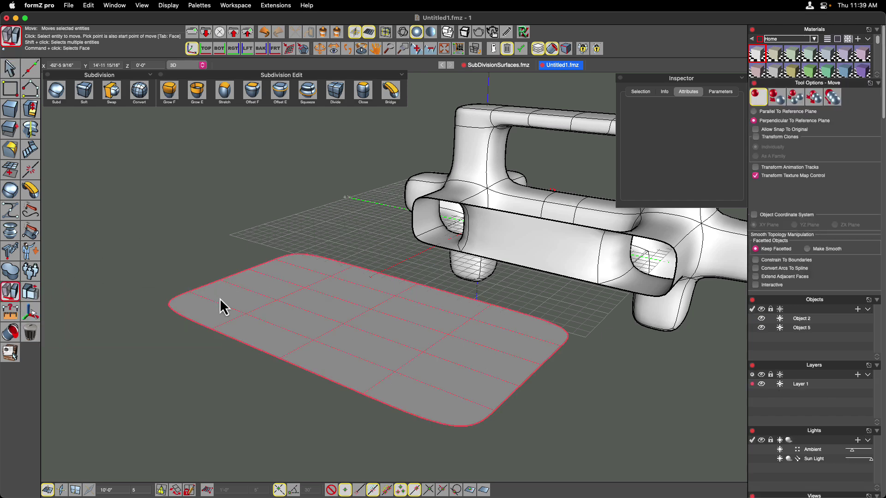
left_click(777, 97)
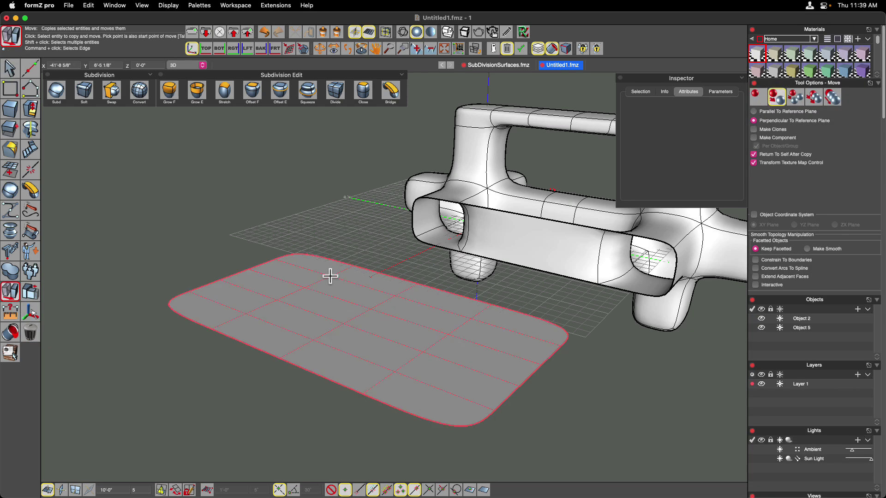
left_click(294, 292)
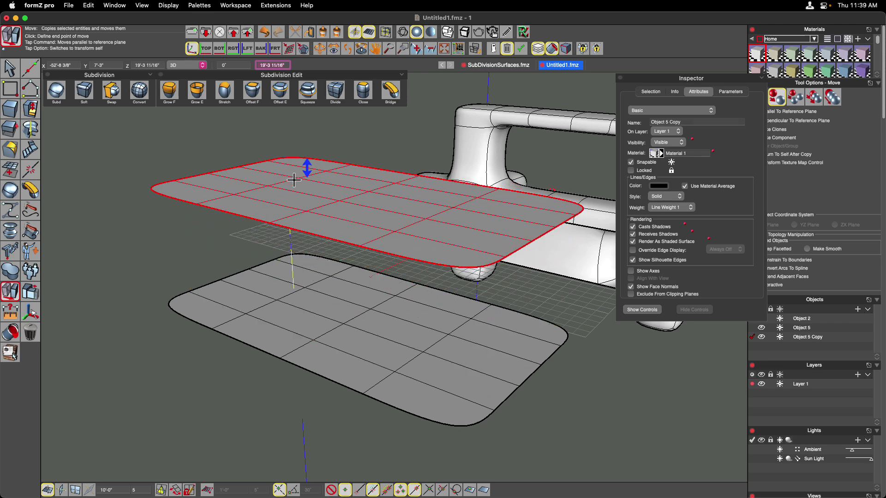
left_click(292, 176)
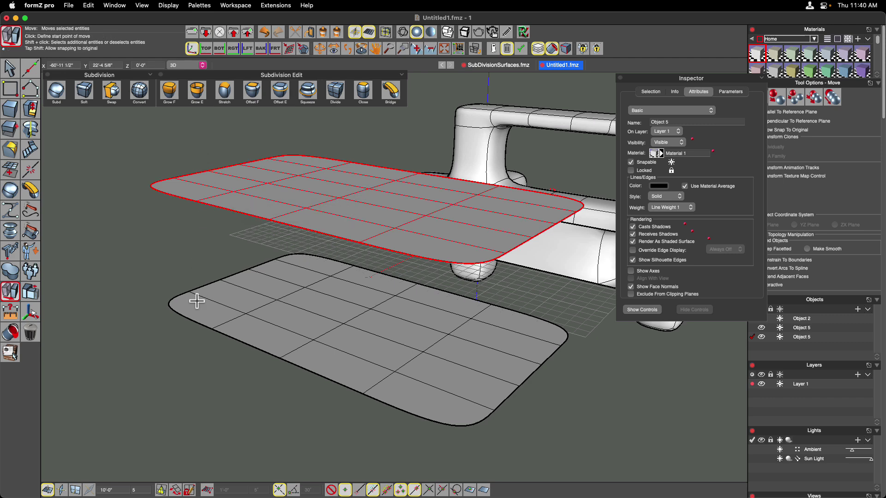
left_click(16, 77)
left_click(134, 170)
scroll(134, 169, "down", 5)
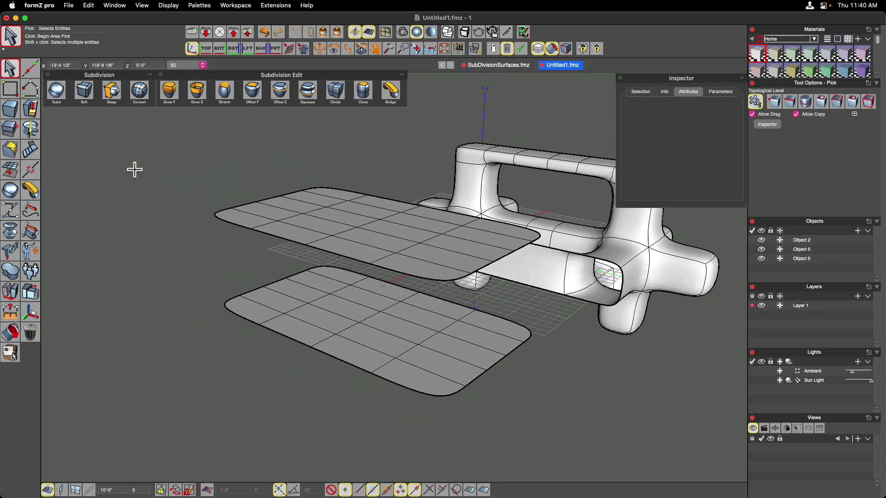
- Reverse the direction of the upper surface with the Reverse tool
scroll(135, 170, "left", 5)
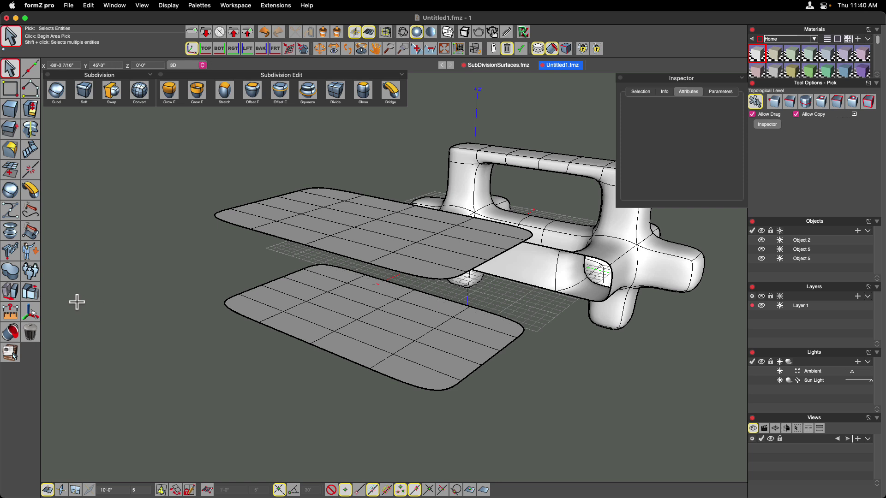
mouse_move(35, 319)
left_click_drag(80, 317, 84, 305)
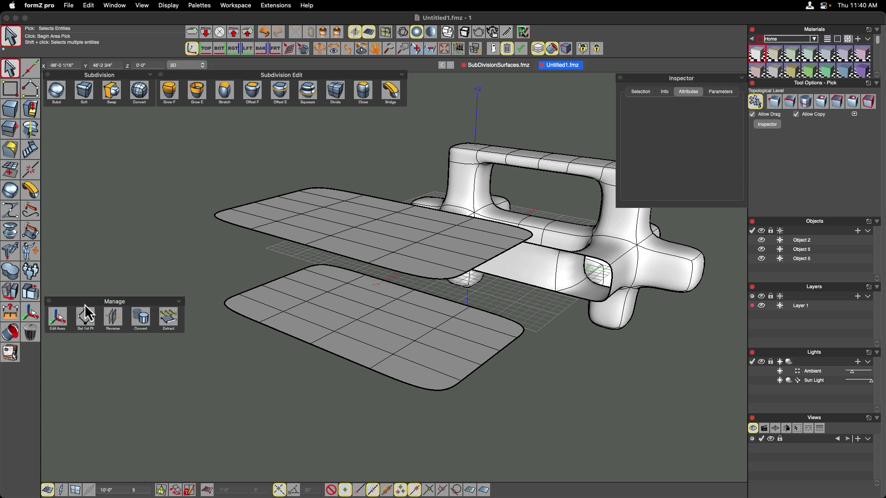
left_click(112, 323)
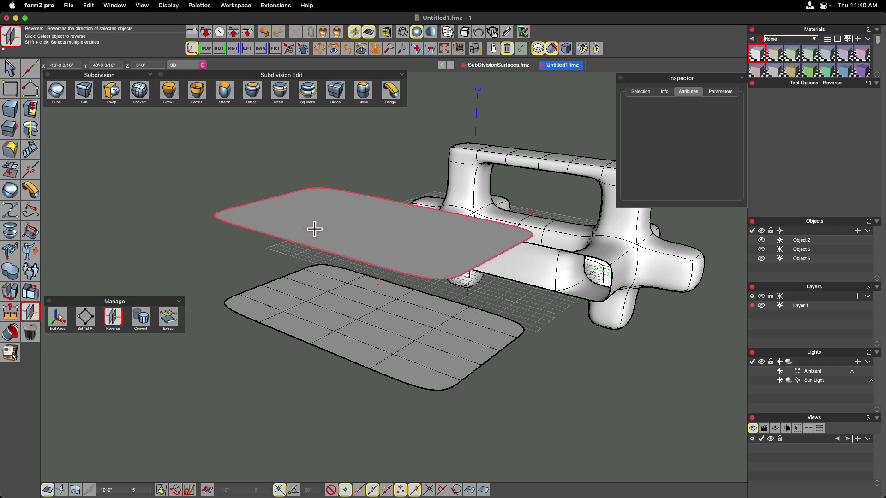
left_click(13, 76)
middle_click_drag(294, 180, 293, 180)
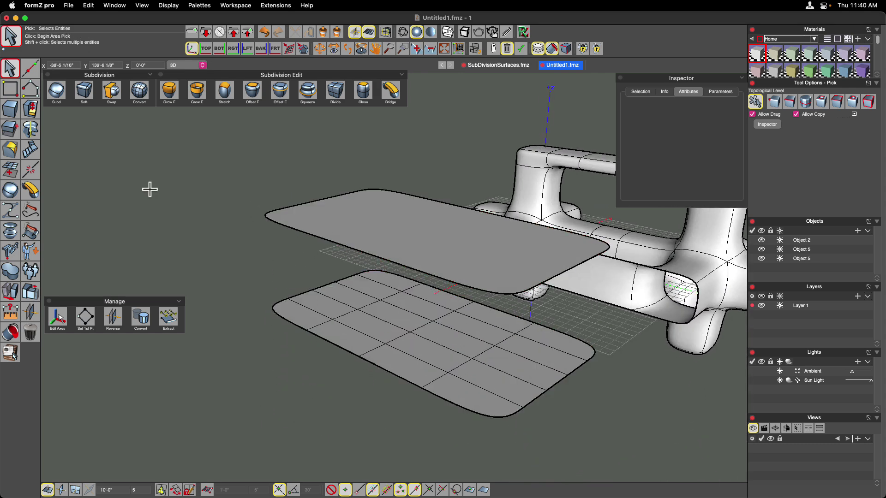
- Bridge an interior face of the lower subdivision surface to a face on the underside of the upper one
left_click(390, 91)
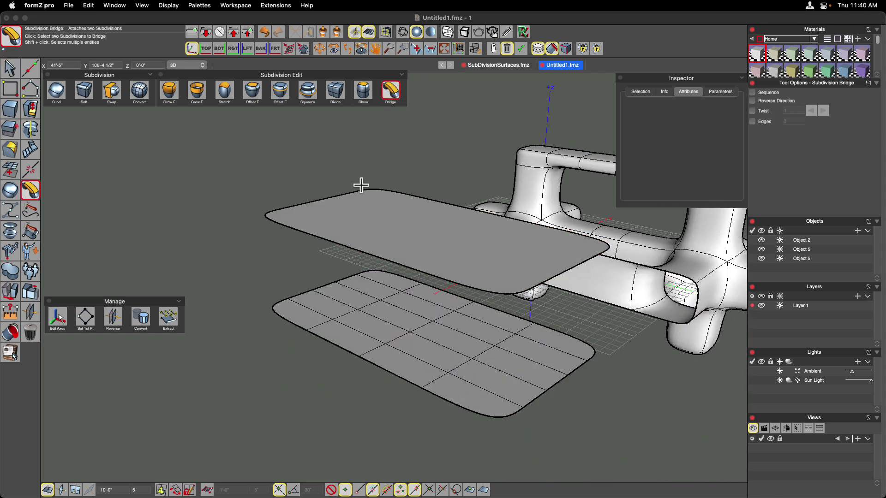
left_click(367, 328)
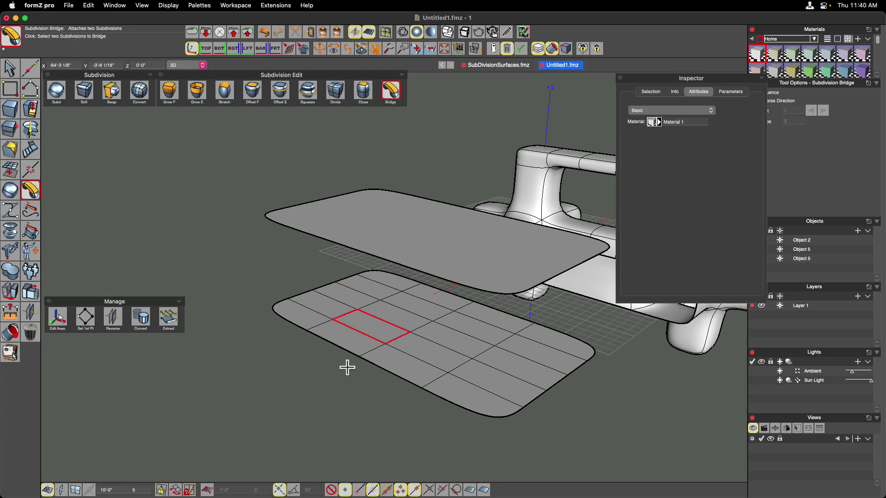
key("Down")
key("Down")
key("Down")
key("Down")
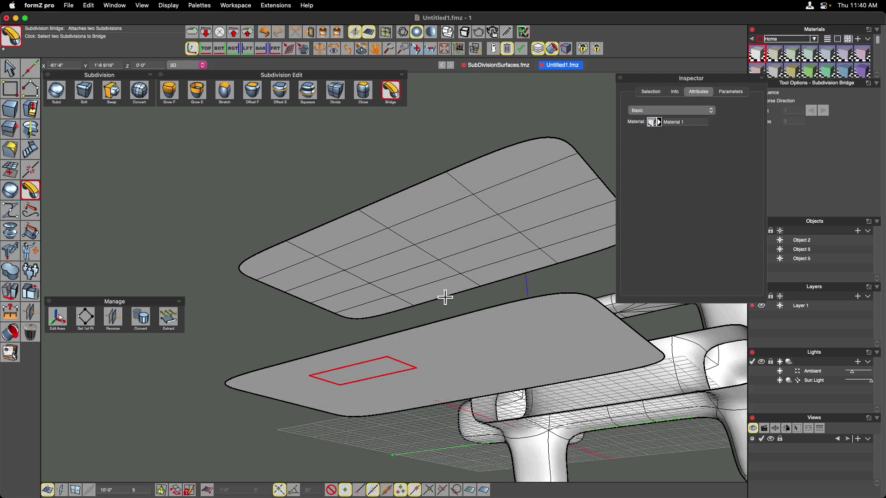
left_click(500, 254)
- Inspect the bridge between the lower and upper surfaces from several sides
key("Up")
key("Up")
key("Up")
key("Up")
key("Left")
key("Left")
key("Left")
key("Left")
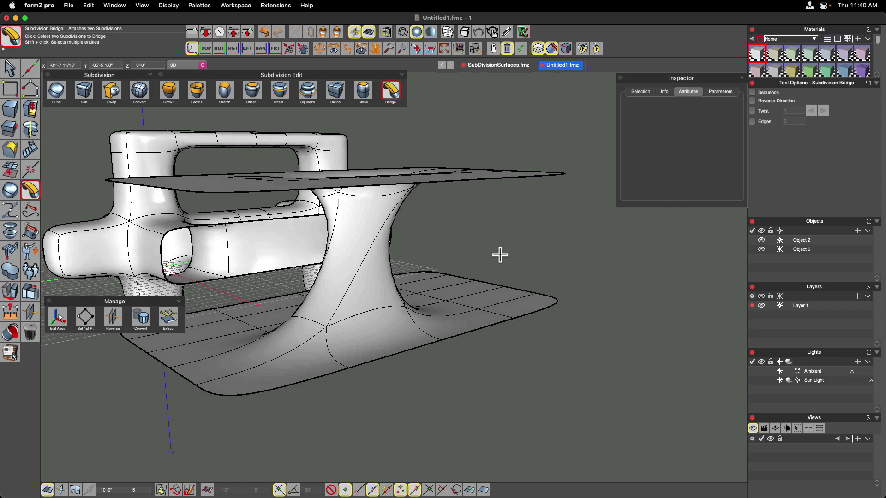
key("Right")
key("Right")
key("Right")
key("Right")
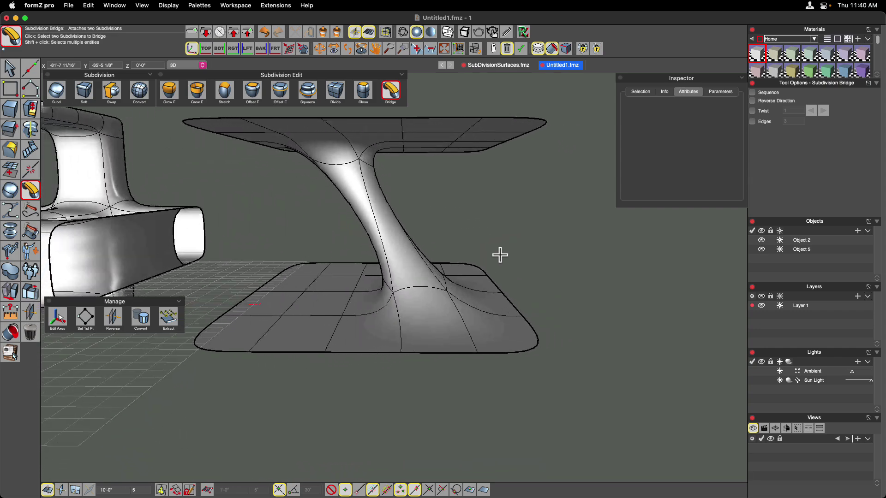
key("Right")
key("Right")
key("Right")
key("Right")
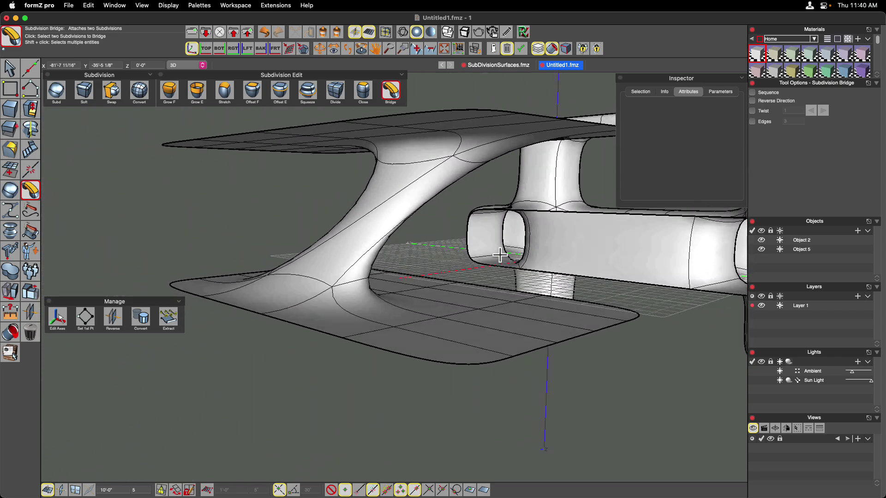
key("Right")
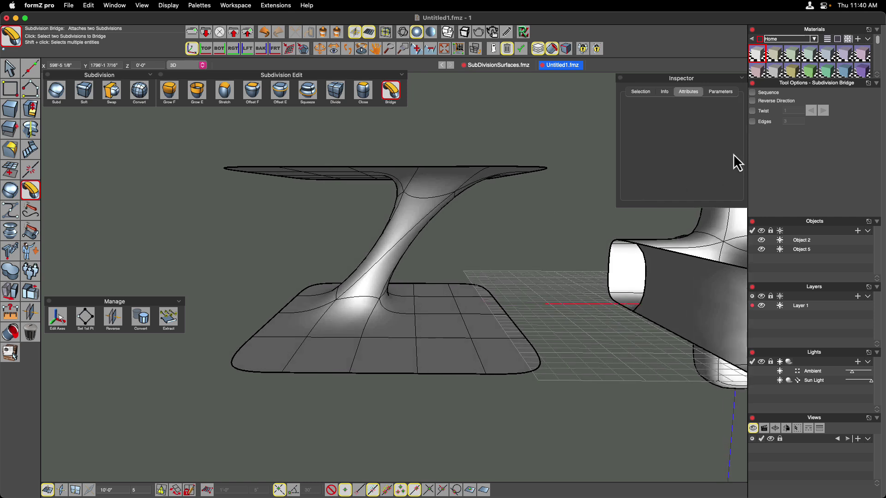
- Enable Twist for the bridge between the two surfaces and set it to 3
left_click(752, 111)
left_click(824, 111)
left_click(824, 111)
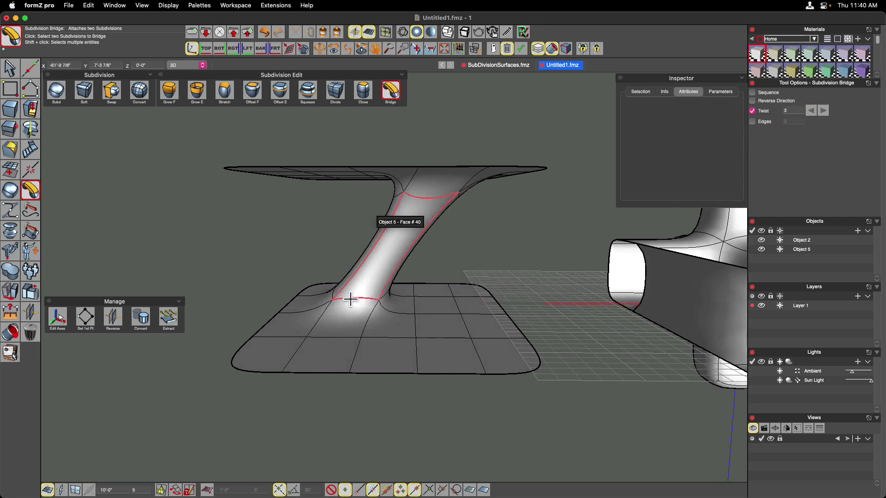
- Compare the bridge with and without its Twist, and try the Edges option at 3
left_click(752, 111)
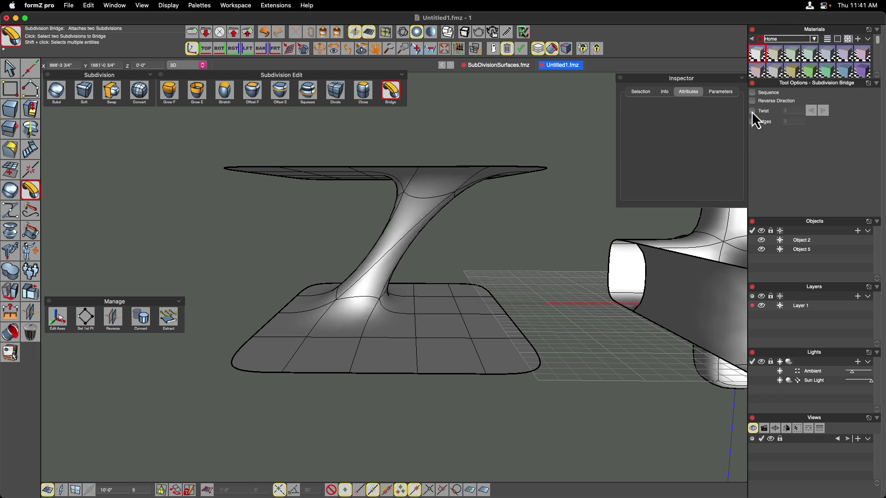
left_click(752, 111)
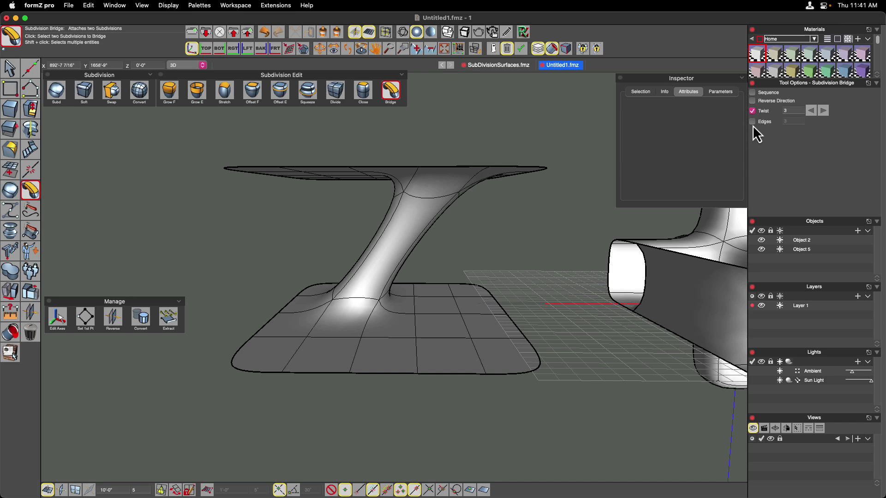
left_click(752, 122)
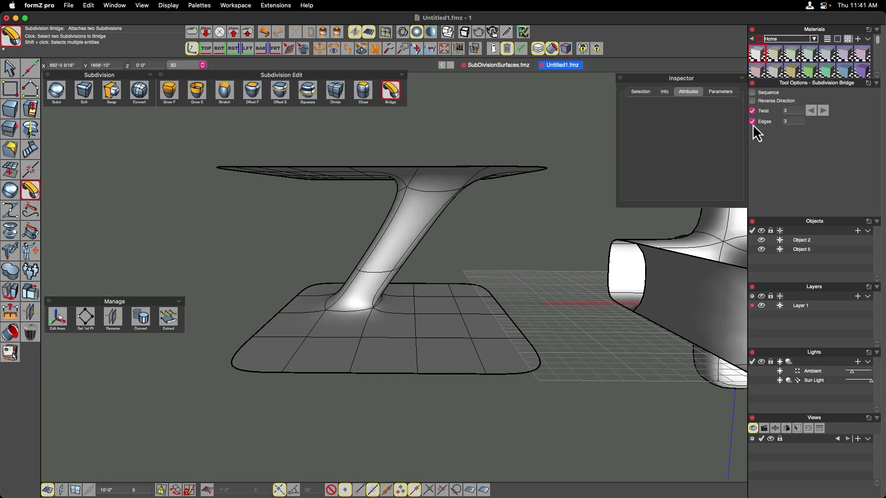
left_click(752, 121)
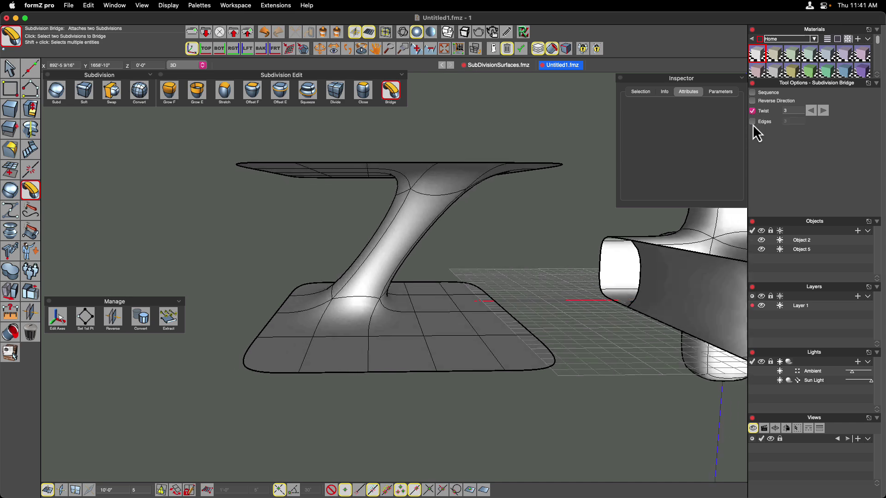